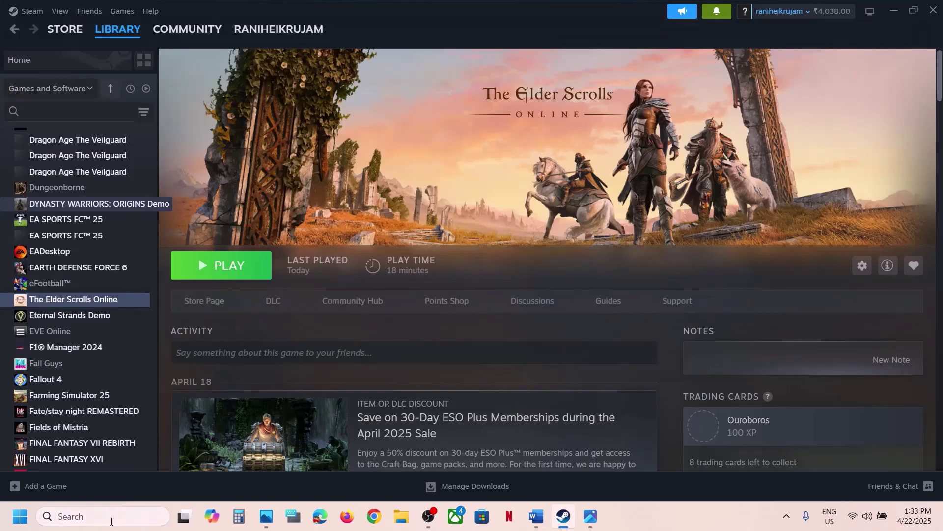
Step: Open Control Panel's Power Options under Hardware and Sound and select the first Balanced power plan
left_click(110, 515)
type("control")
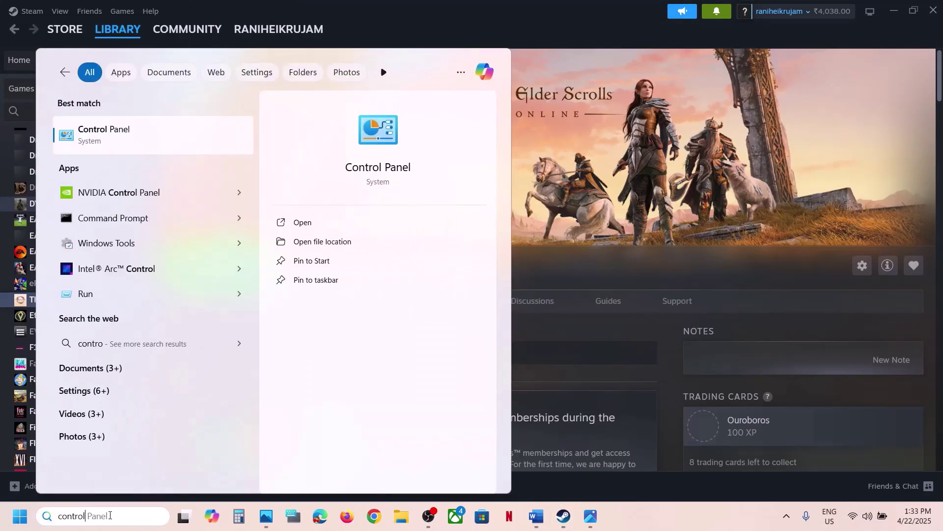
key("Return")
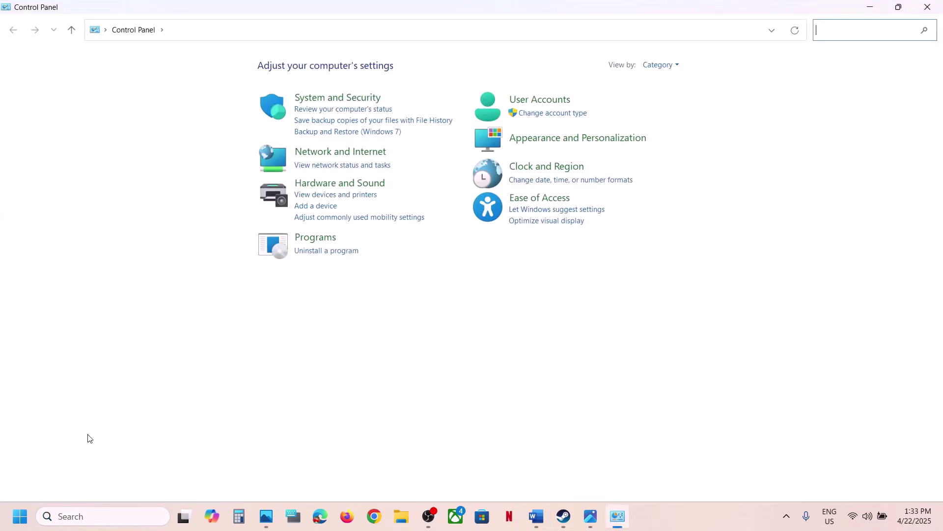
left_click(365, 190)
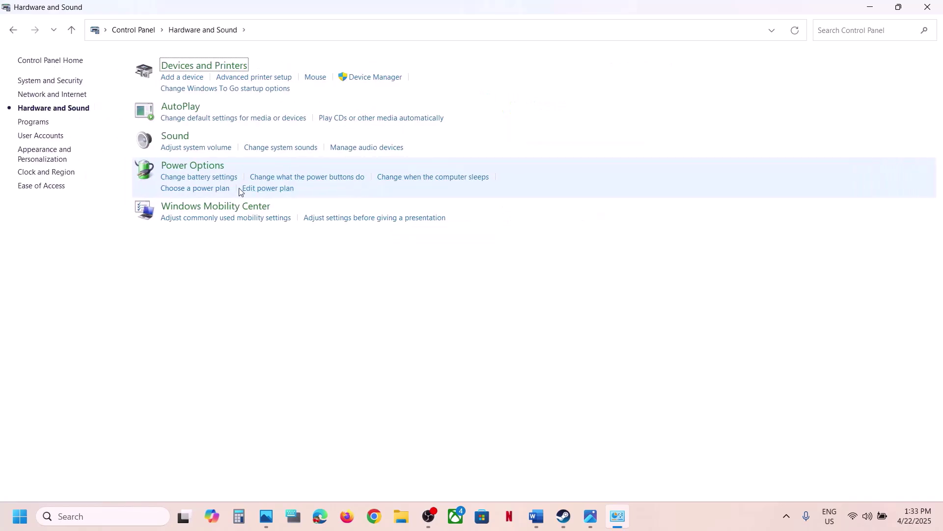
left_click(189, 167)
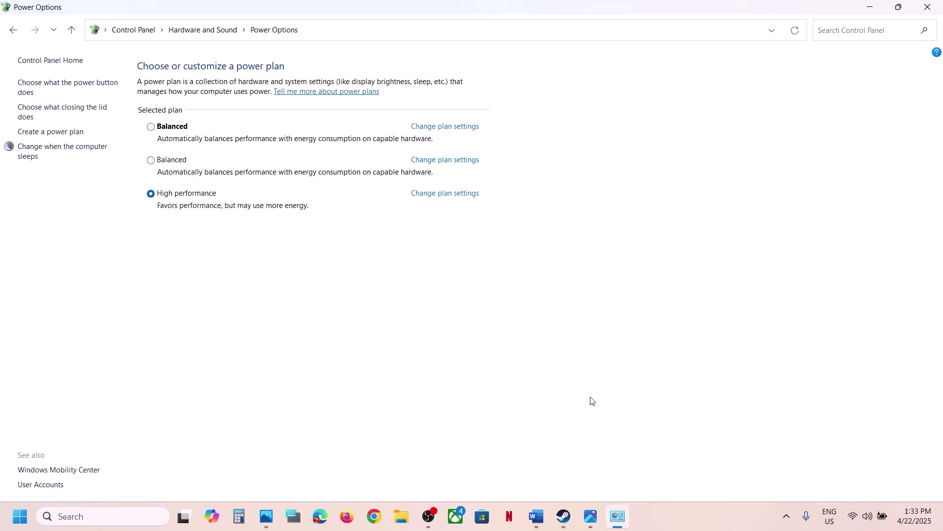
left_click(151, 127)
Step: Bring up the Power Saver.jpg image in Photos to examine the power plan choices
mouse_move(602, 520)
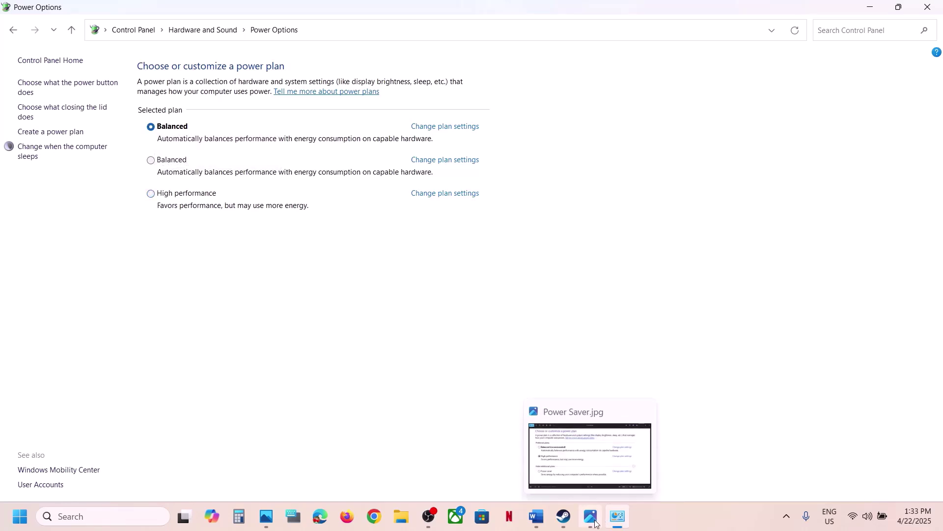
left_click(608, 481)
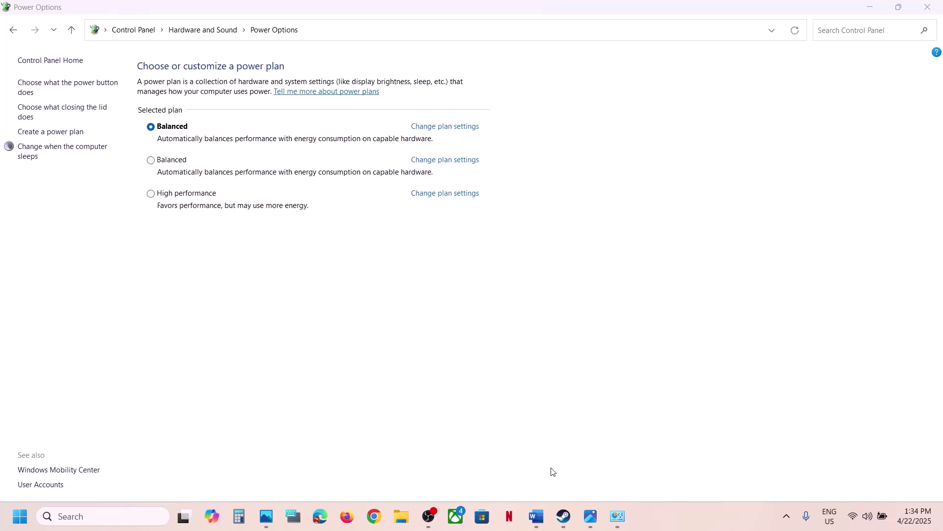
left_click(591, 516)
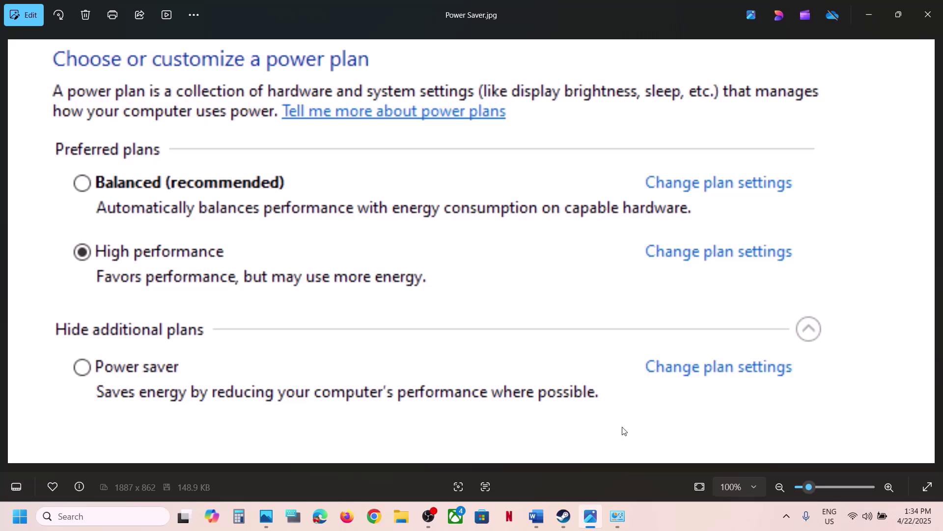
Step: Switch to the Word notes, review Step 1 on power plans, and highlight Bethesda.net_Launcher.exe in Step 2
left_click(537, 516)
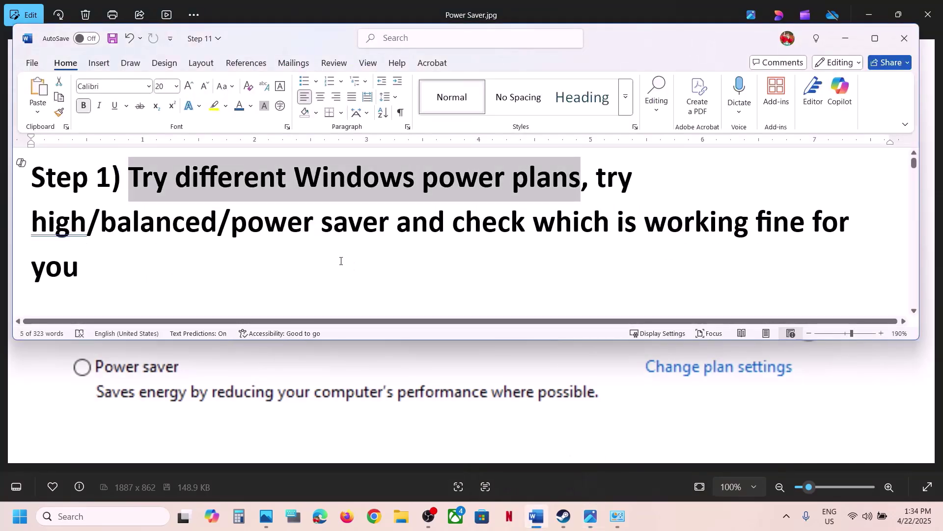
left_click(277, 262)
left_click_drag(277, 258, 129, 178)
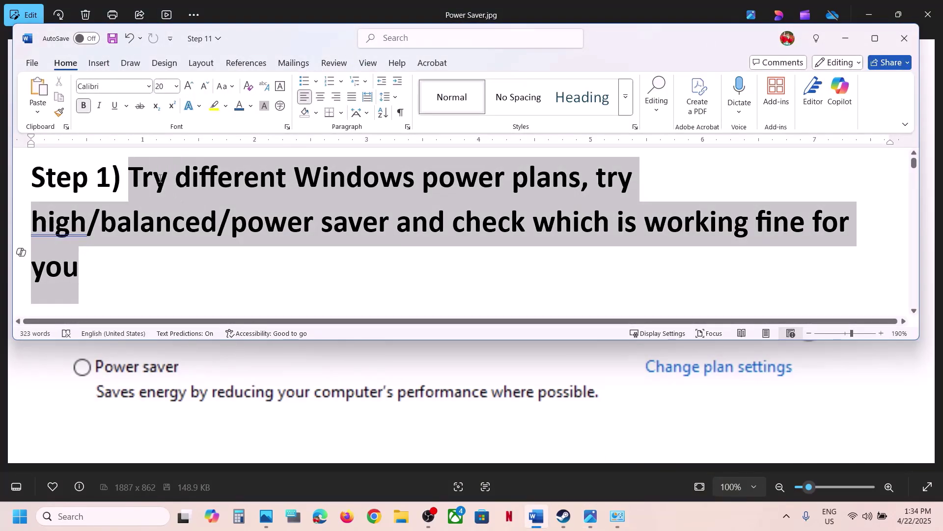
left_click(143, 177)
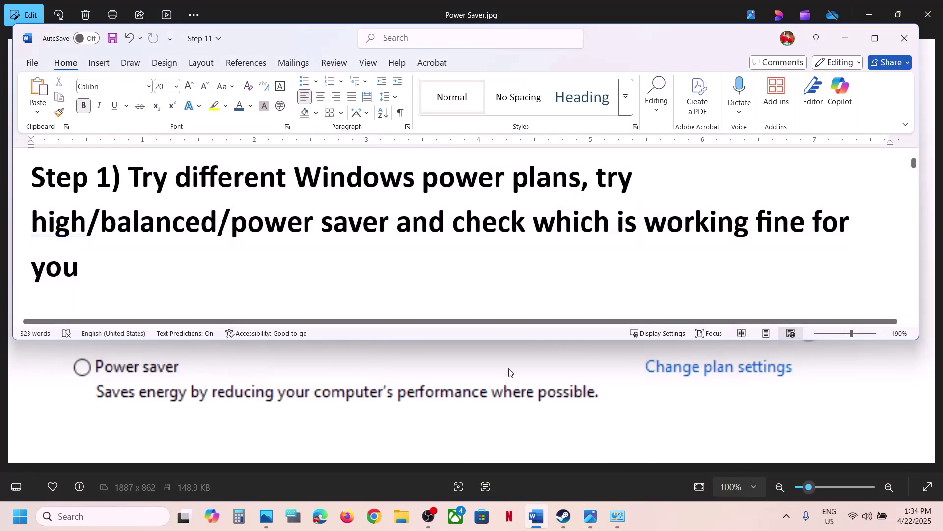
left_click(563, 516)
left_click(536, 516)
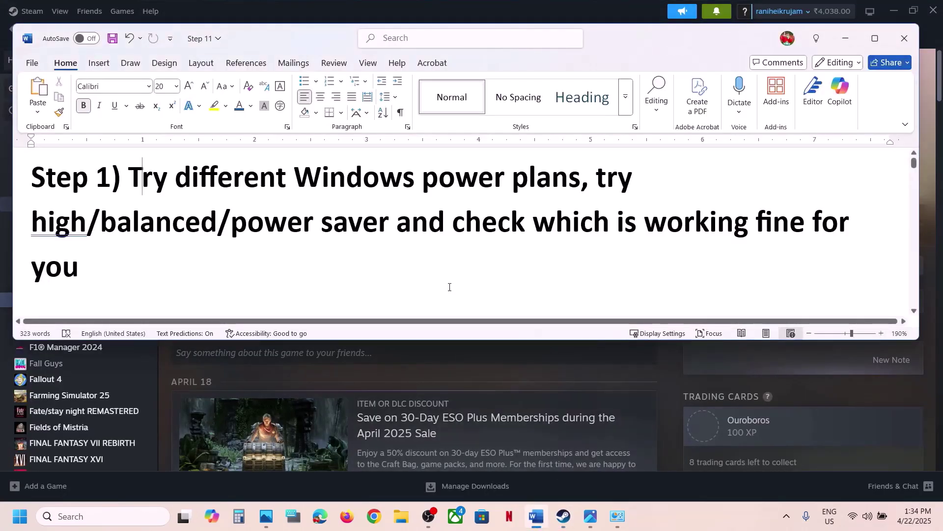
scroll(449, 284, "down", 5)
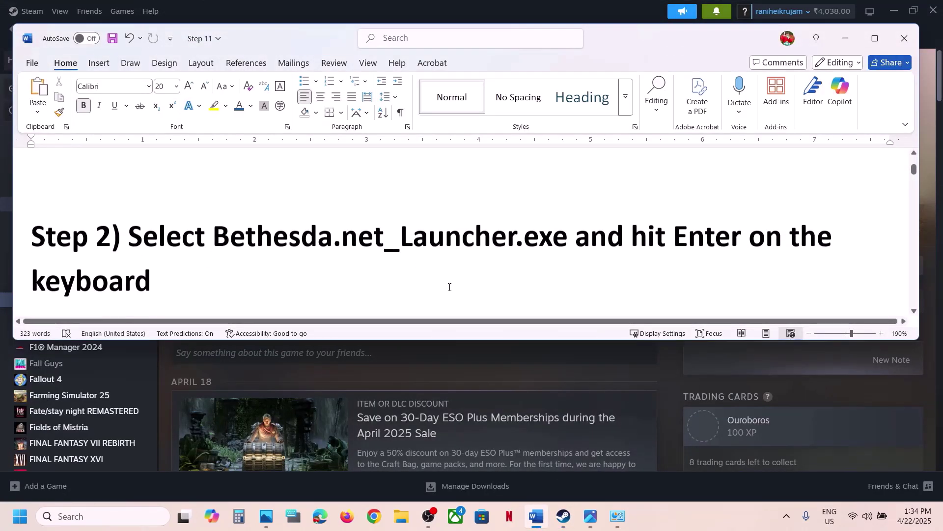
left_click_drag(218, 235, 574, 237)
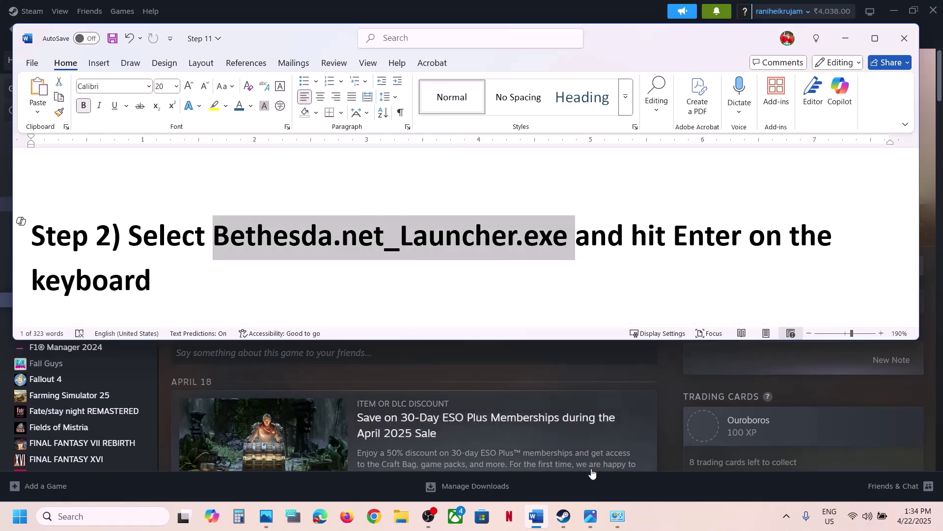
Step: Switch to Steam and browse the local files of The Elder Scrolls Online
left_click(563, 516)
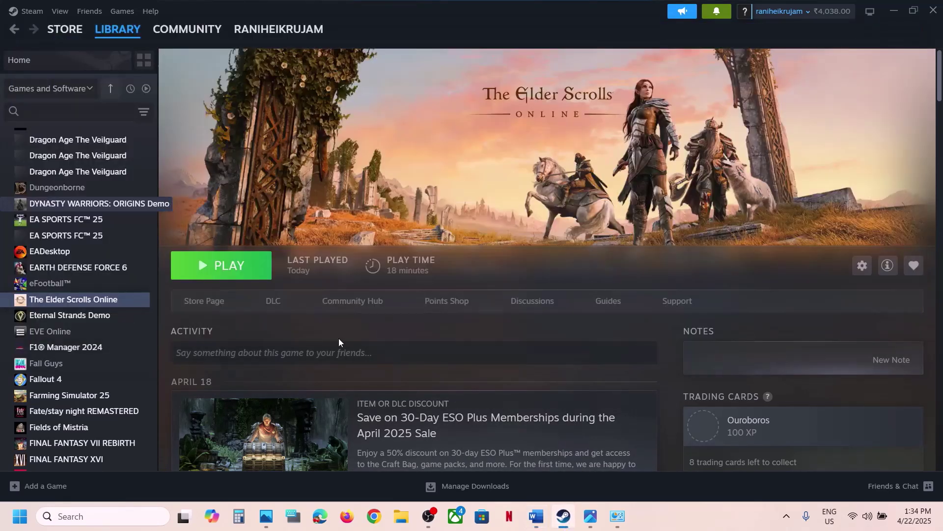
right_click(80, 297)
mouse_move(129, 376)
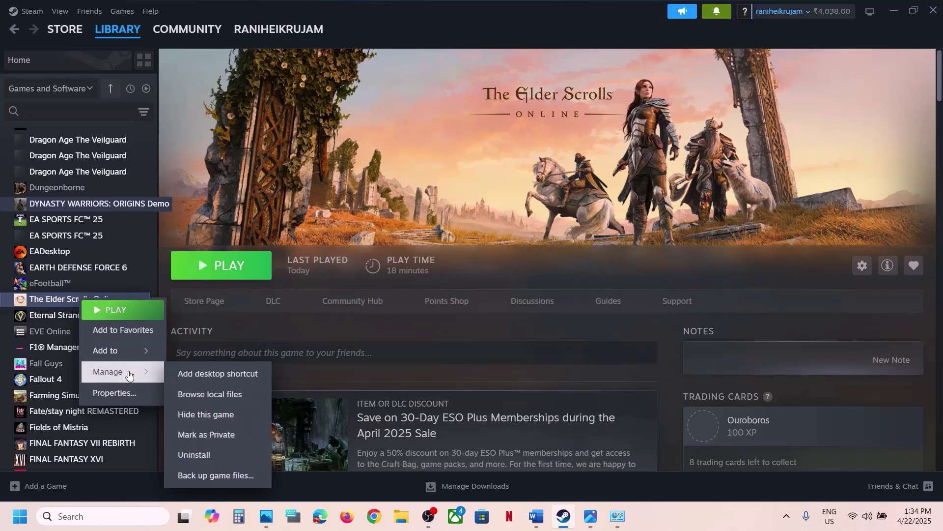
left_click(215, 399)
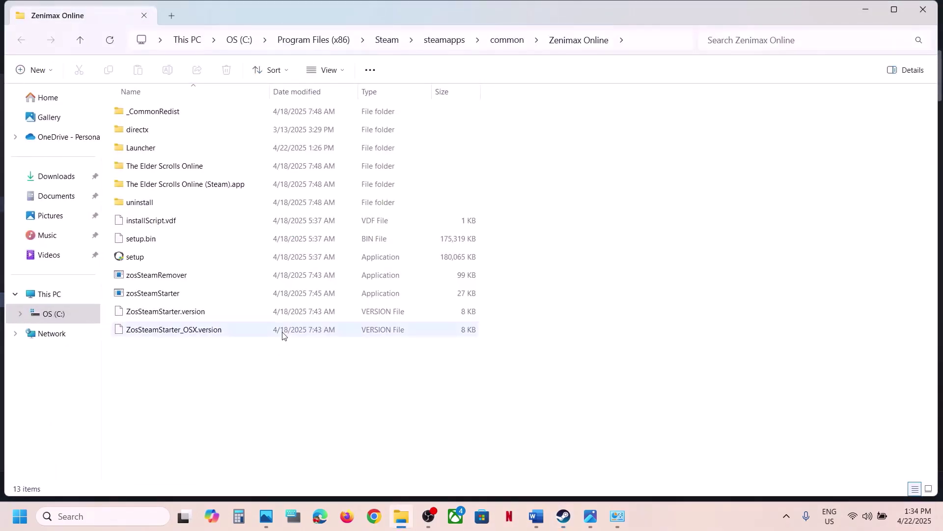
left_click(149, 150)
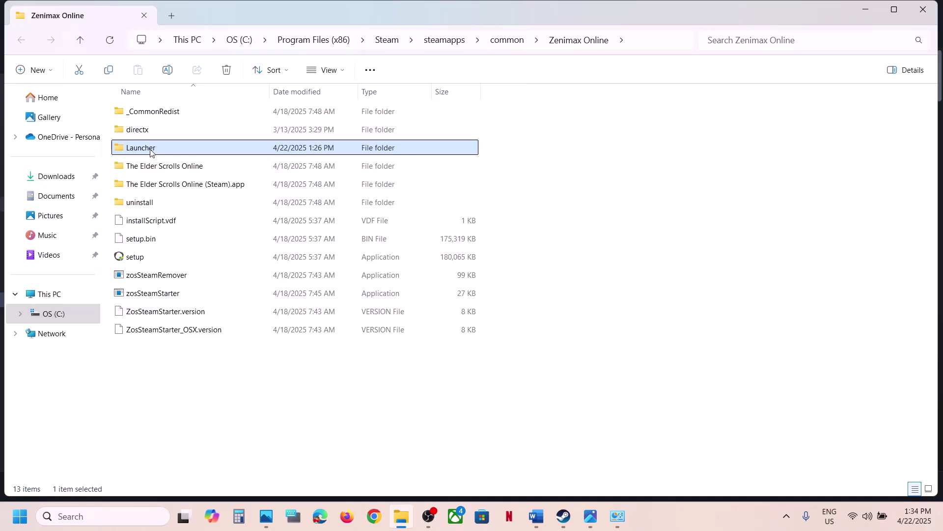
left_click(143, 257)
right_click(143, 257)
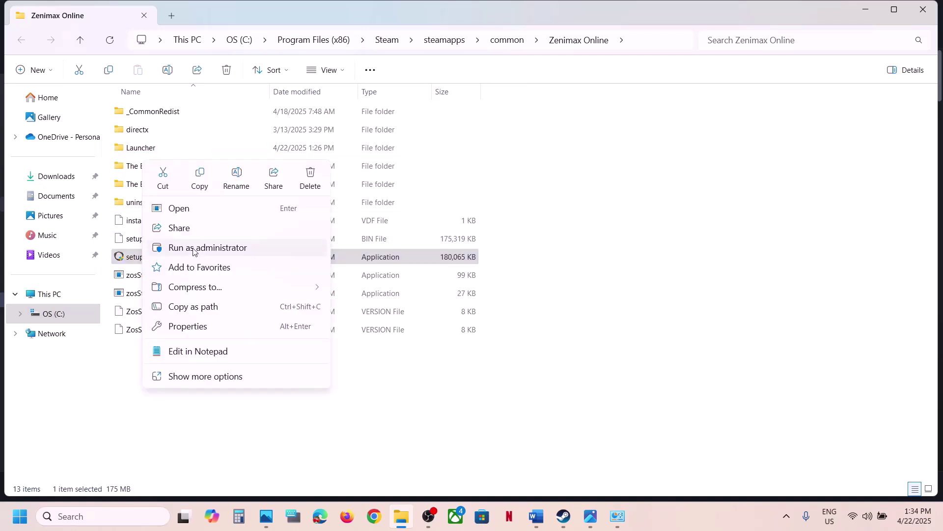
left_click(186, 376)
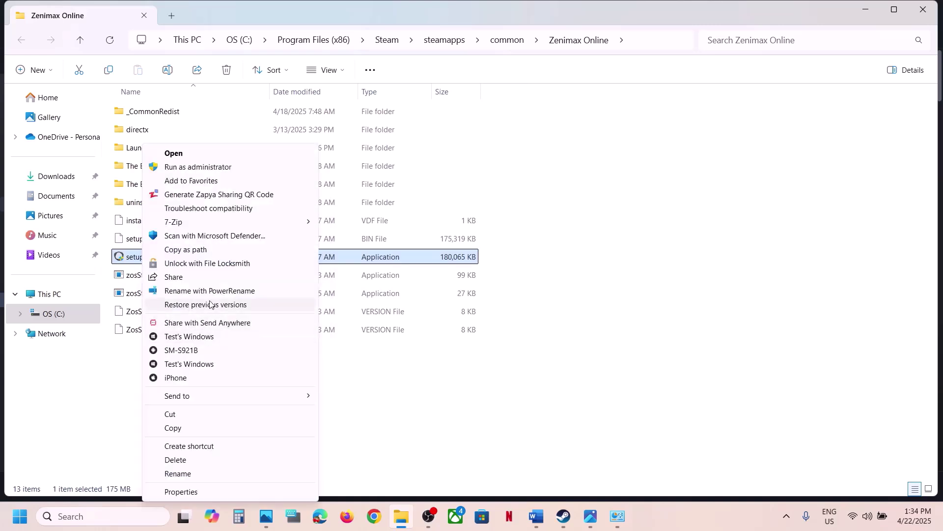
mouse_move(192, 225)
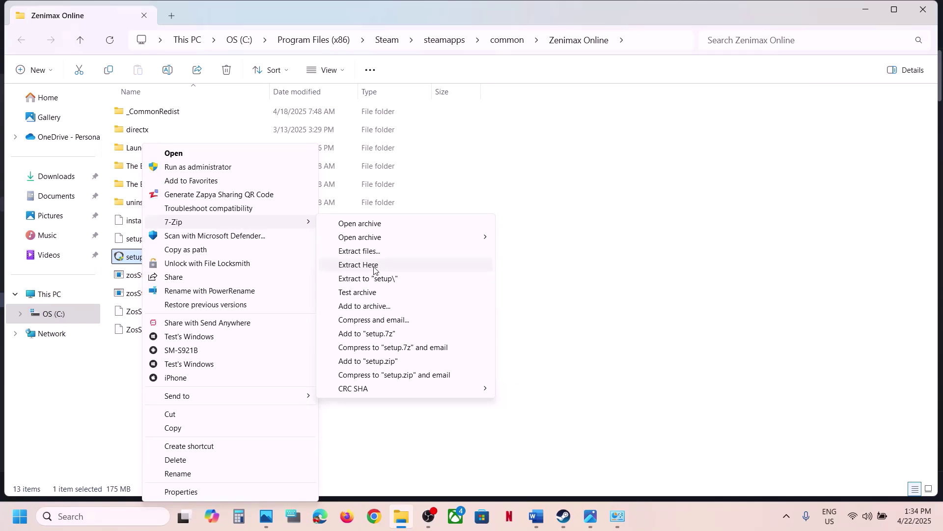
left_click(134, 147)
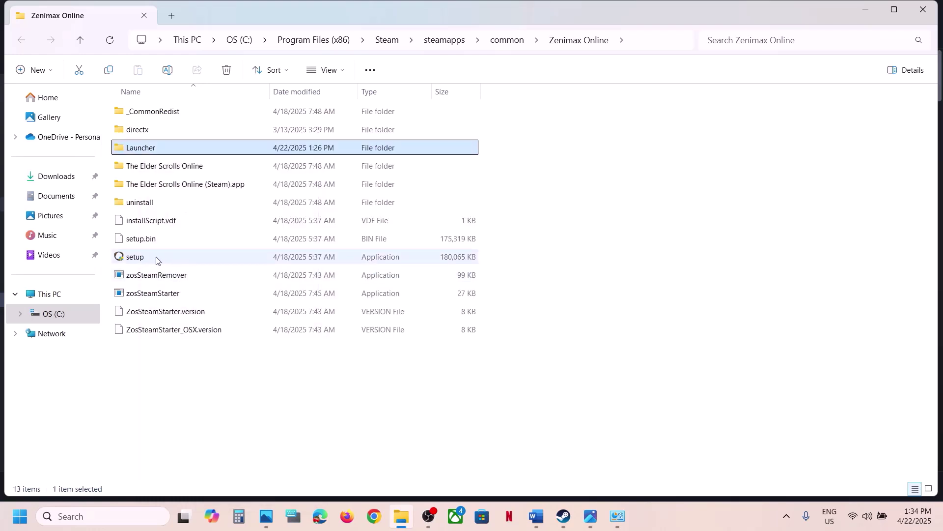
Step: Open the Launcher folder and start the Bethesda.net_Launcher application with the On-Screen Keyboard, closing the keyboard and bringing up the launcher window
double_click(157, 153)
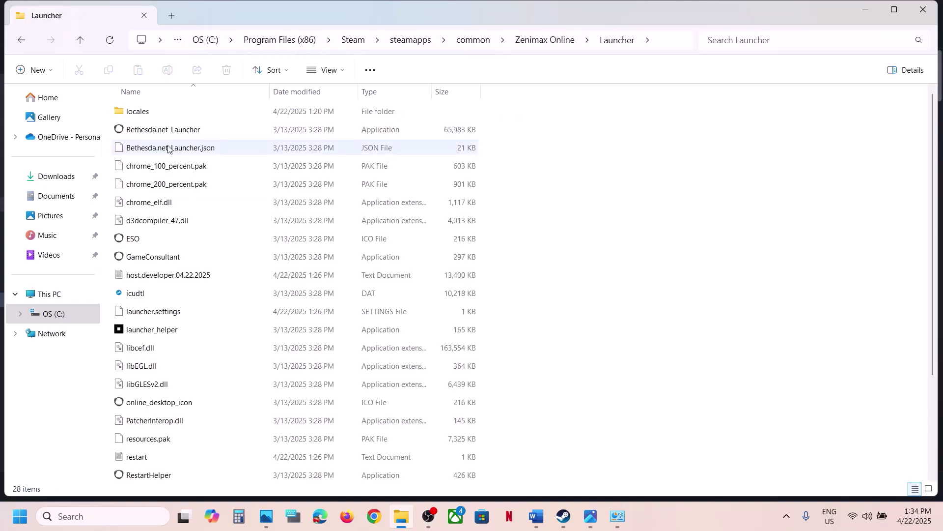
left_click(169, 134)
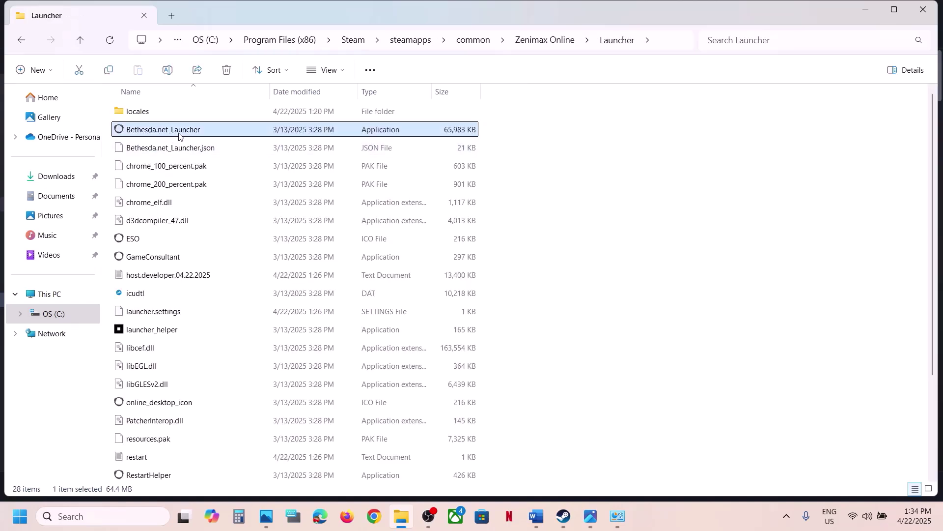
left_click(294, 517)
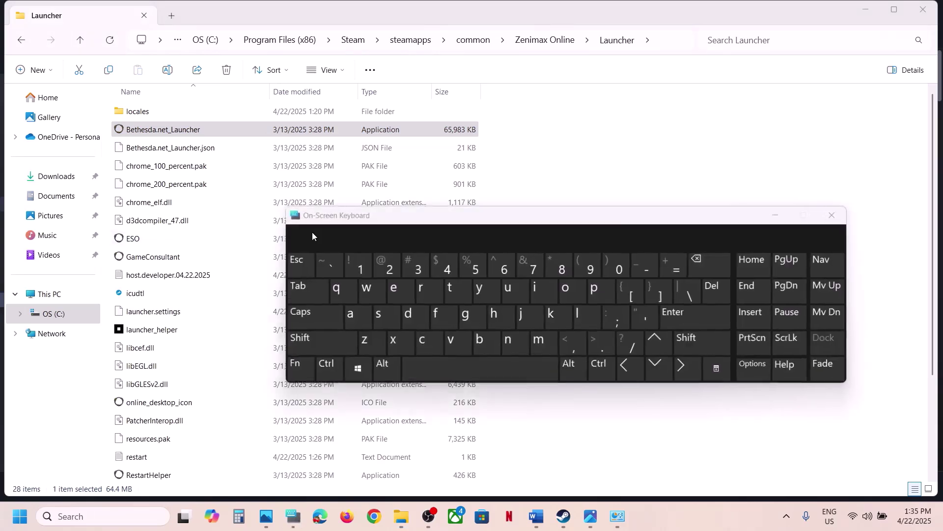
left_click(209, 133)
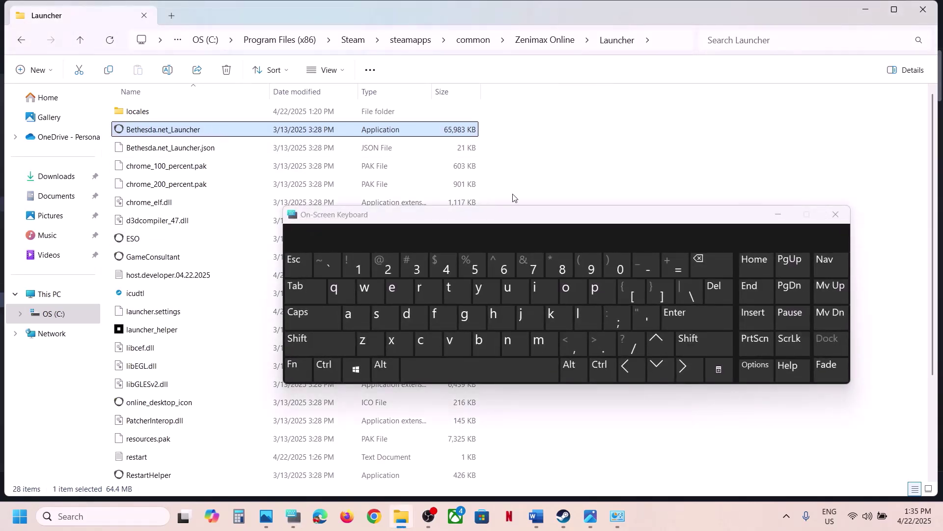
left_click(697, 314)
left_click(836, 214)
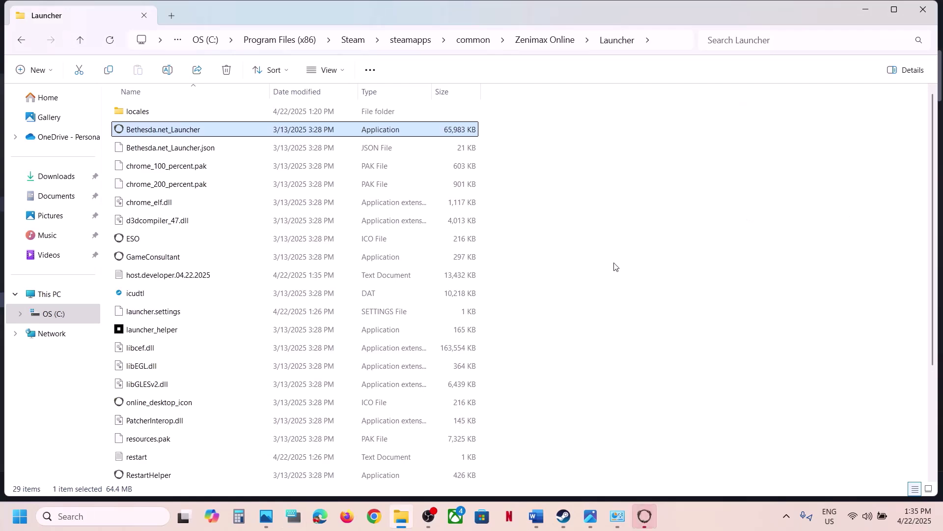
left_click(648, 516)
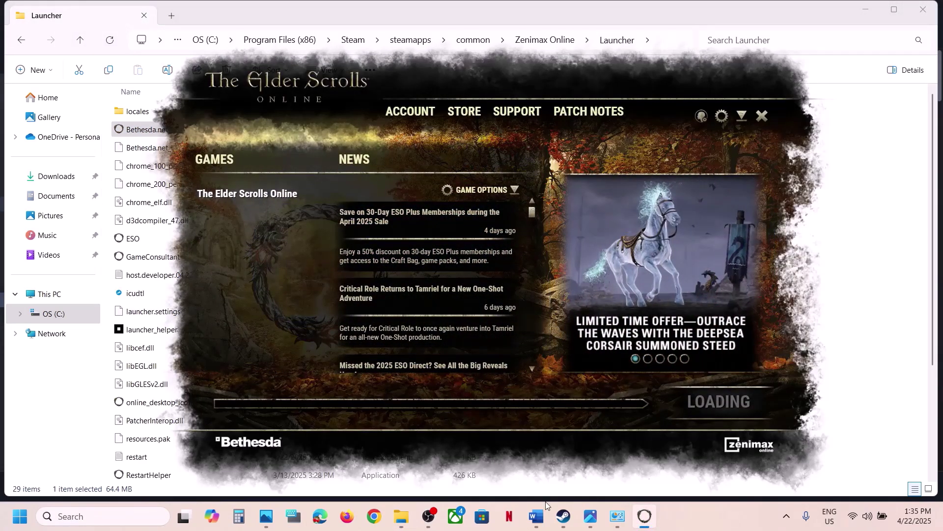
Step: Recheck the Step 2 note in Word, return to The Elder Scrolls Online launcher and close it
left_click(539, 524)
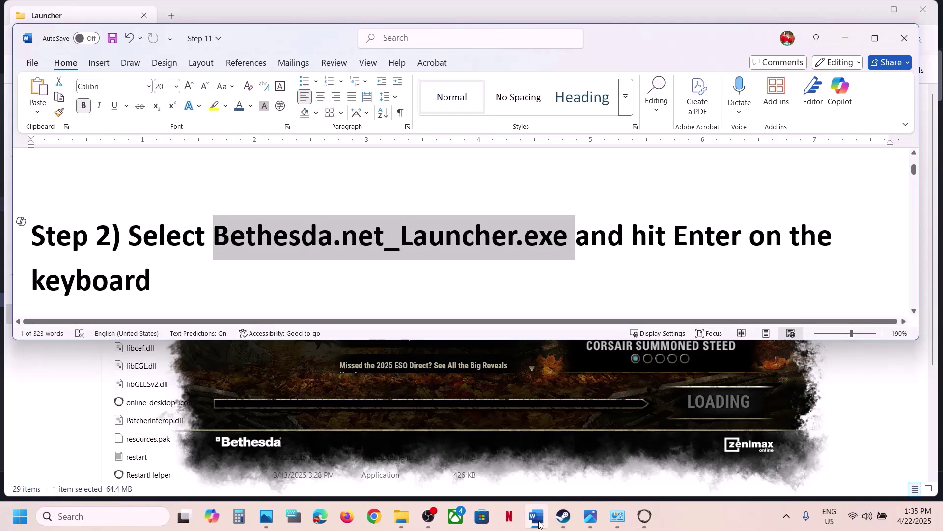
left_click(604, 376)
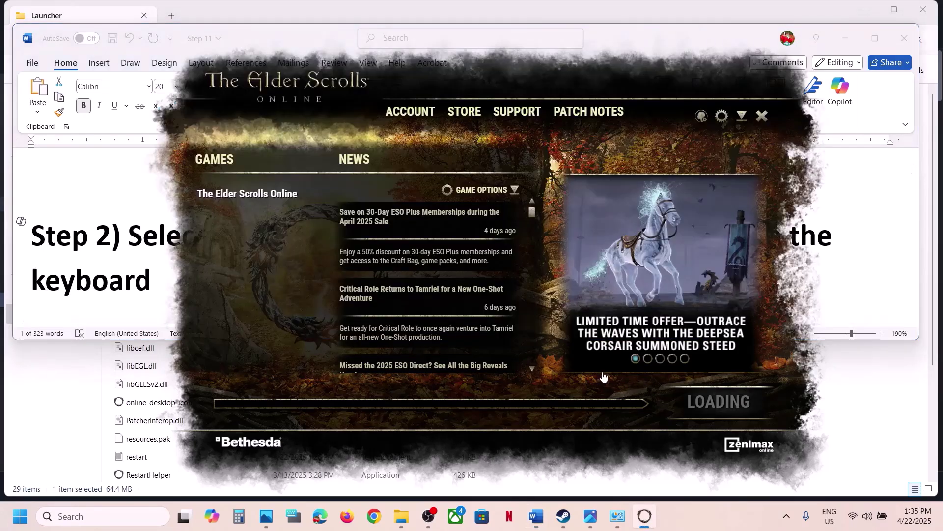
left_click(937, 14)
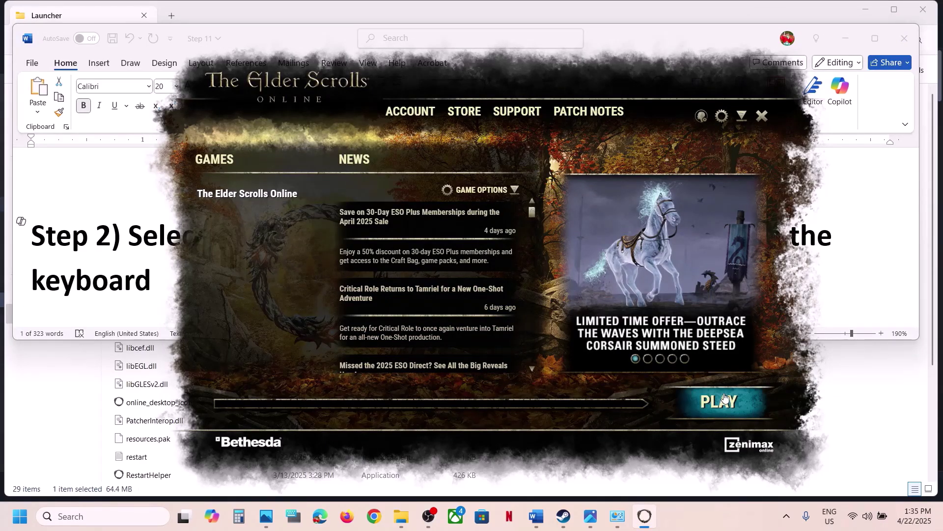
left_click(758, 122)
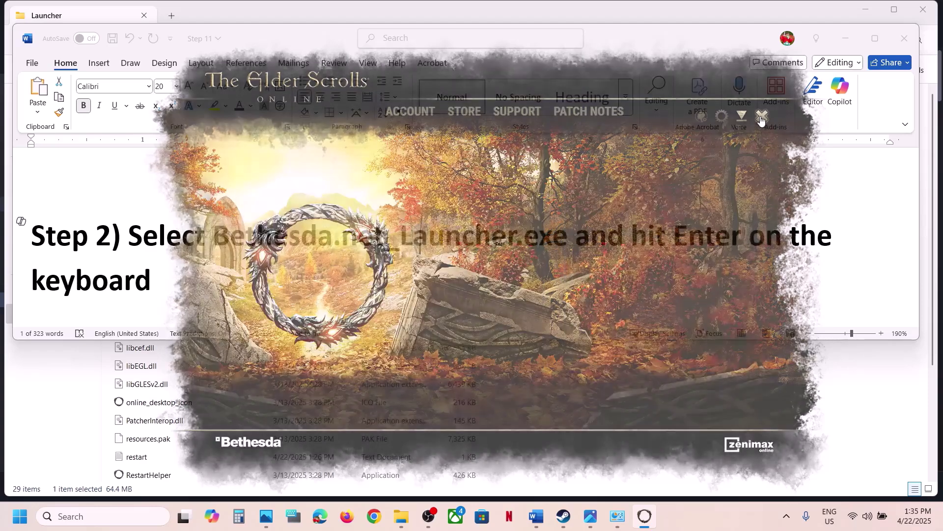
Step: Read the Step 3 note in Word, highlighting the text on Intel Extreme Tuning Utility and the 56x/55x performance core ratio
scroll(271, 263, "down", 4)
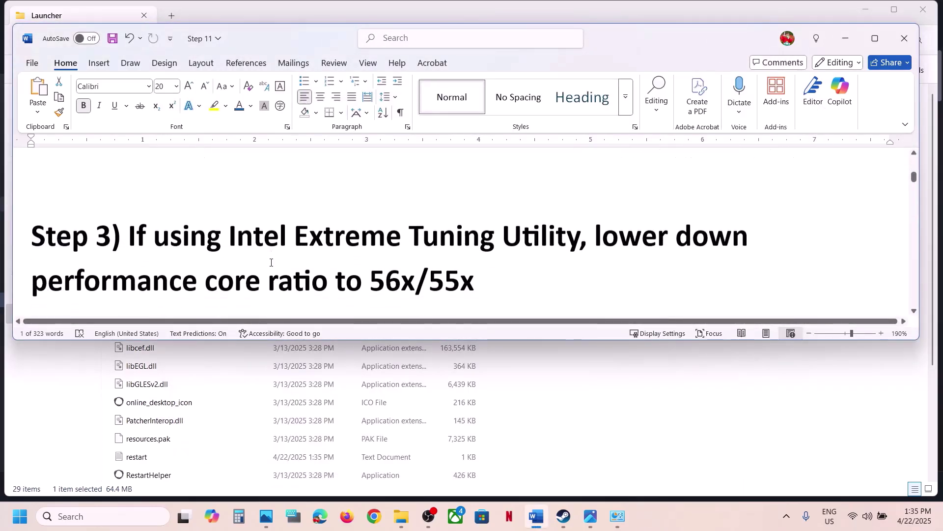
left_click_drag(143, 211, 580, 211)
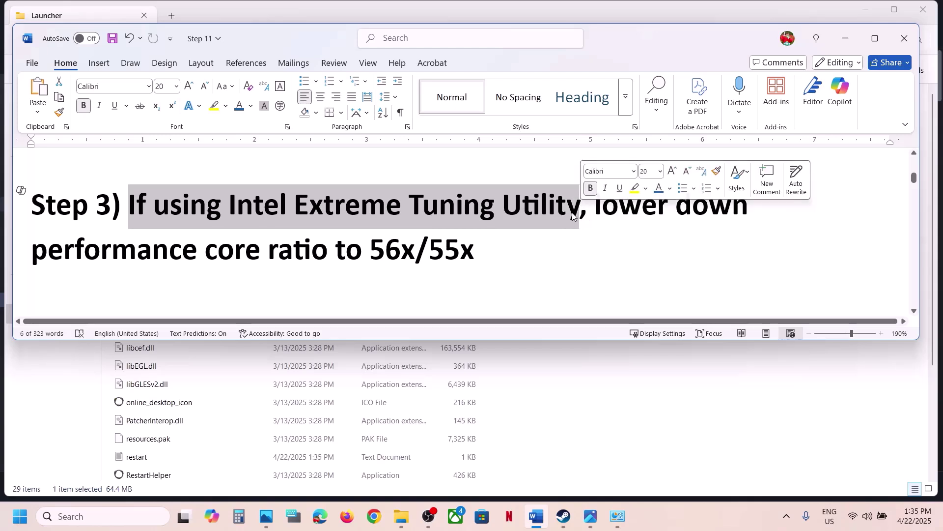
left_click_drag(511, 244, 601, 205)
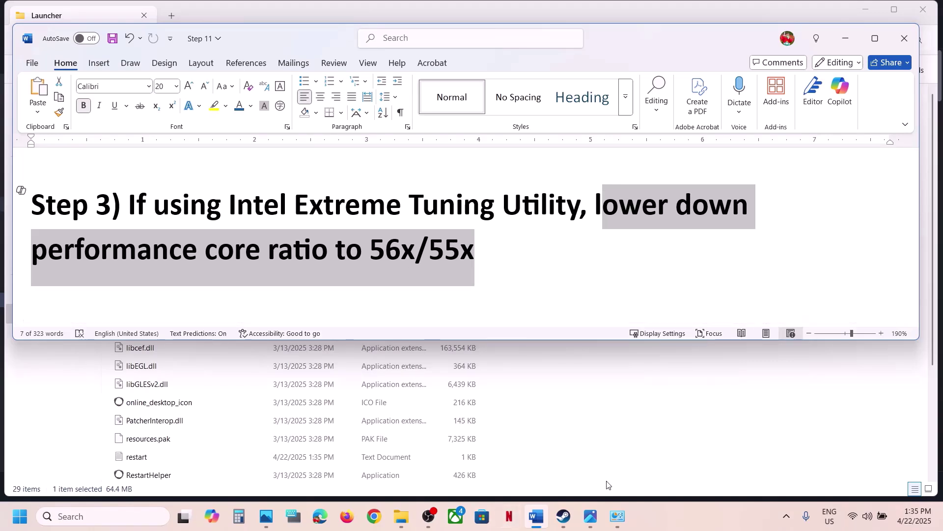
Step: Switch to Photos and examine the Intel Extreme Tuning Utility screenshot for the Performance Core Ratio setting
left_click(597, 517)
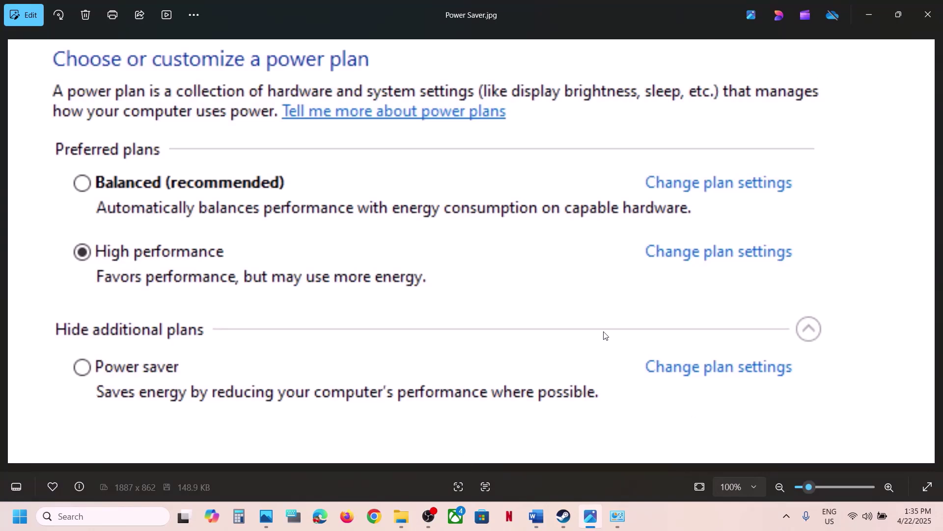
key("Left")
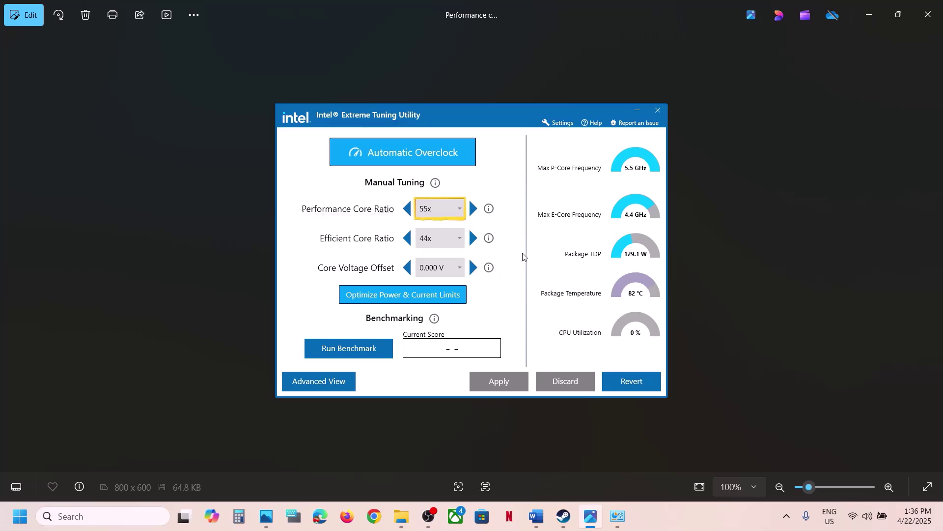
left_click(563, 517)
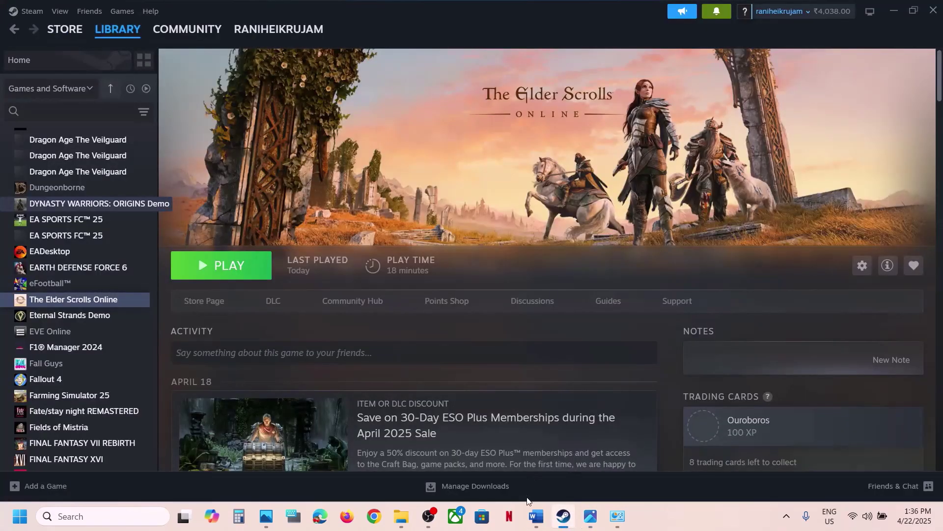
Step: Return to the Word notes and read Step 4 on repairing the game in the launcher, highlighting its text
left_click(536, 516)
scroll(336, 219, "down", 1)
scroll(336, 220, "down", 3)
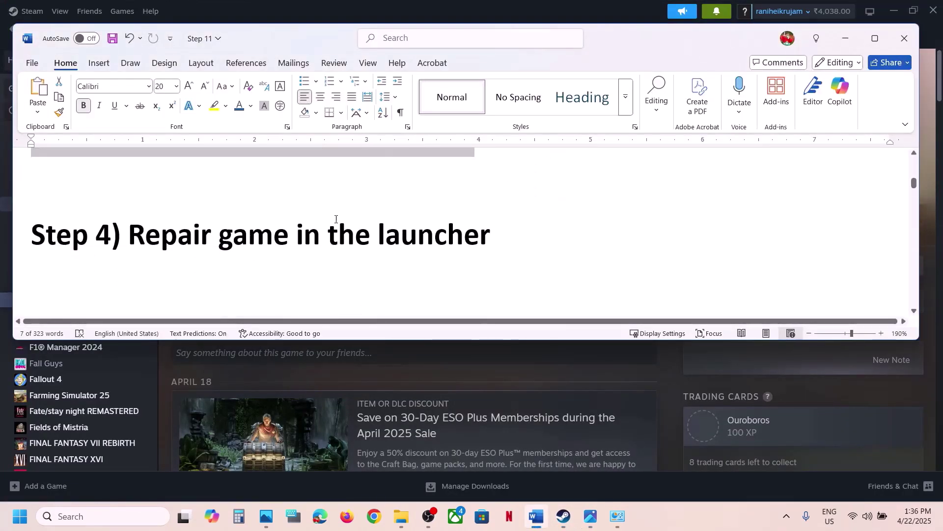
left_click_drag(128, 235, 547, 266)
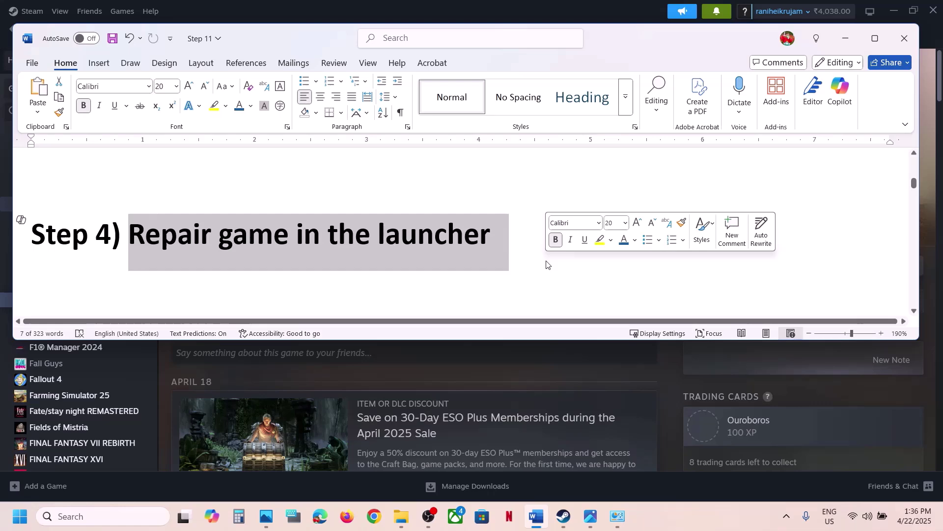
Step: Launch The Elder Scrolls Online from Steam, view the Repair entry in the launcher's game options and close the launcher
left_click(668, 378)
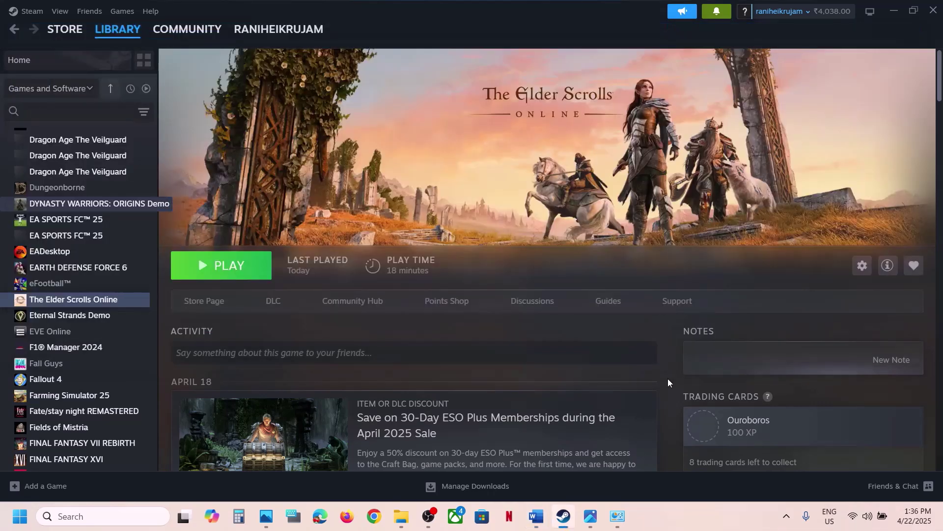
left_click(225, 269)
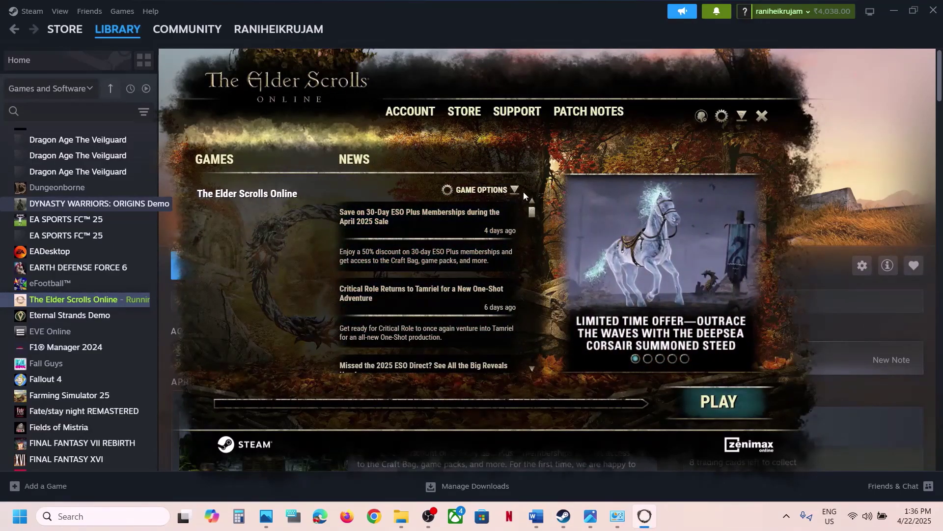
left_click(514, 191)
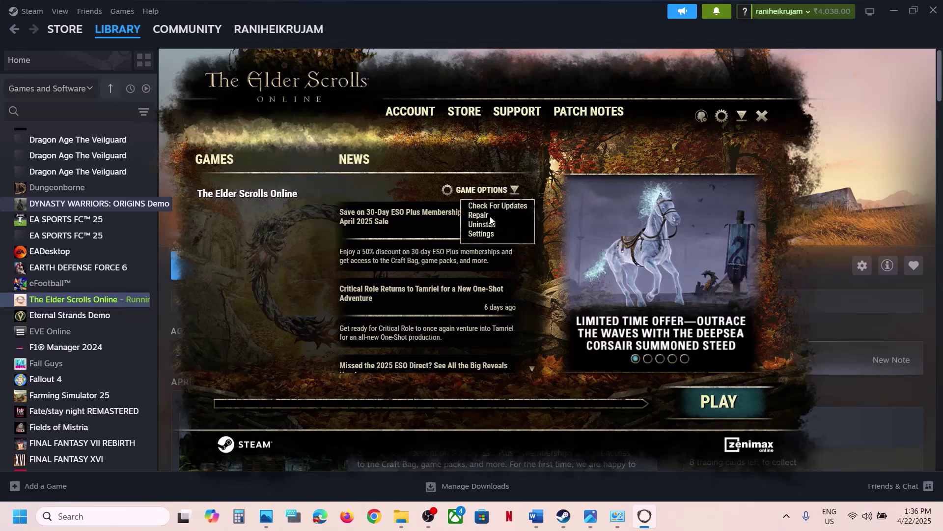
left_click(762, 116)
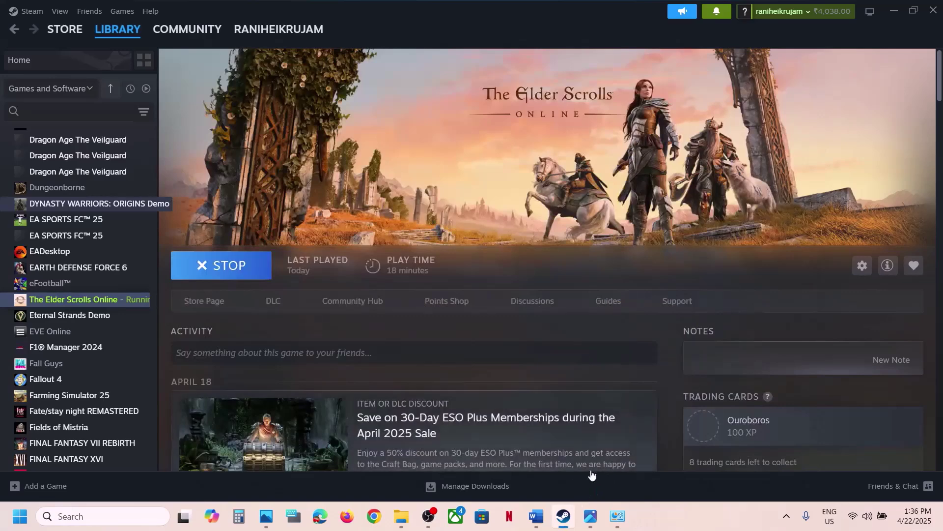
Step: Read the Step 5 note in Word, highlighting the text on allowing the game exe through antivirus, Windows Security and firewall
left_click(542, 519)
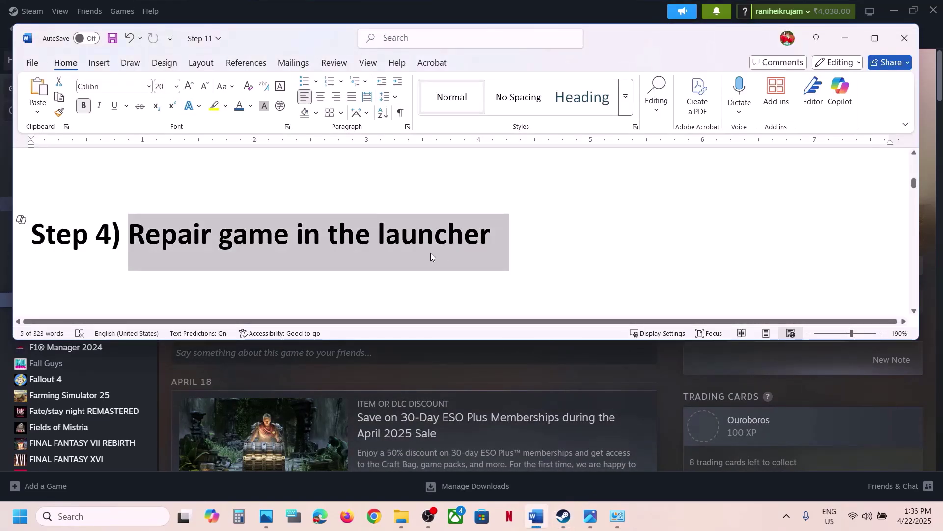
scroll(431, 253, "down", 3)
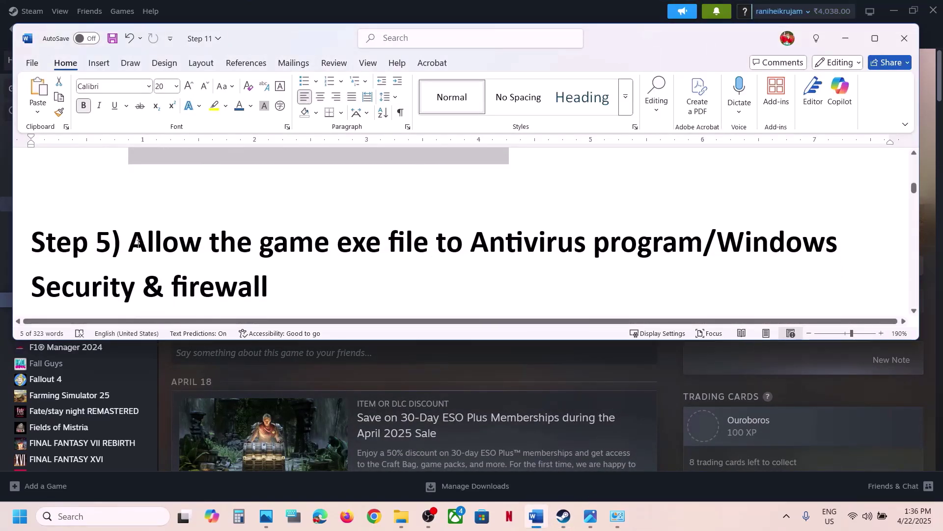
left_click_drag(167, 244, 703, 246)
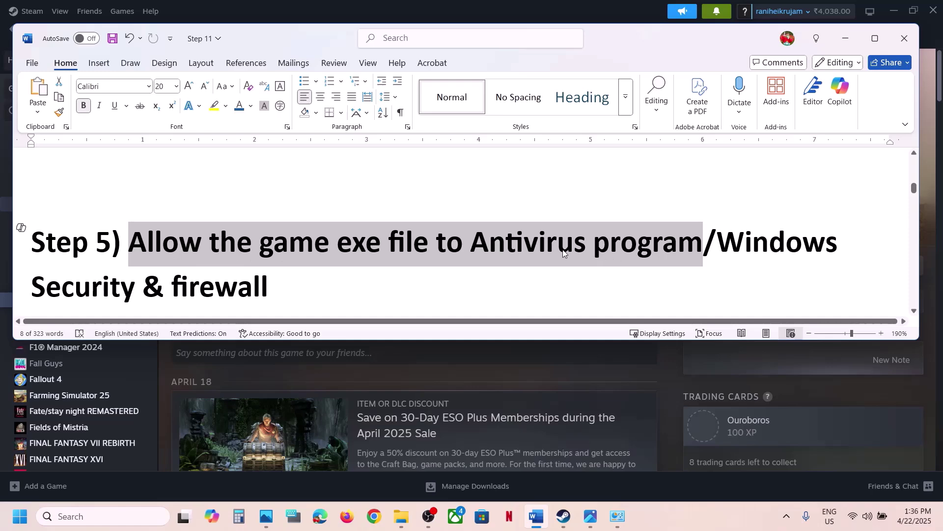
left_click_drag(721, 245, 277, 290)
left_click(578, 9)
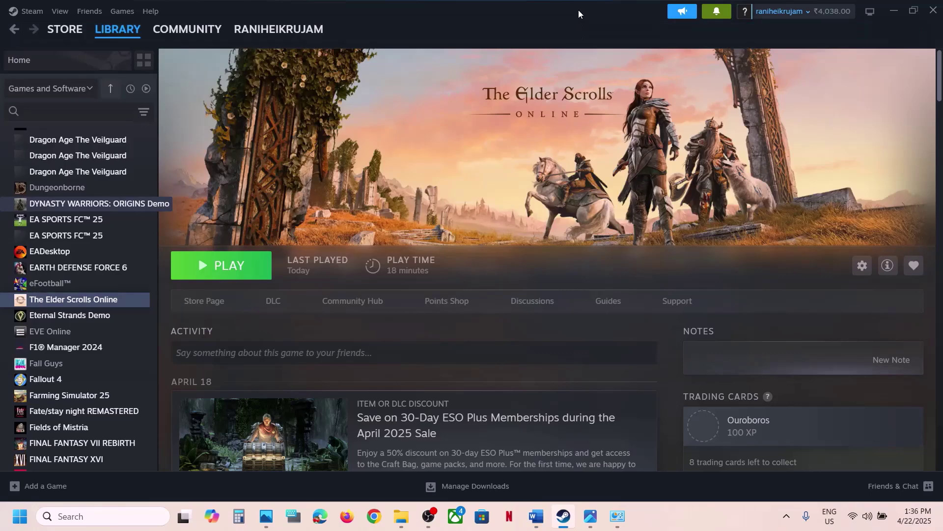
Step: Open Windows Settings and go through Windows Security's ransomware protection to the apps allowed through Controlled folder access
key("super+i")
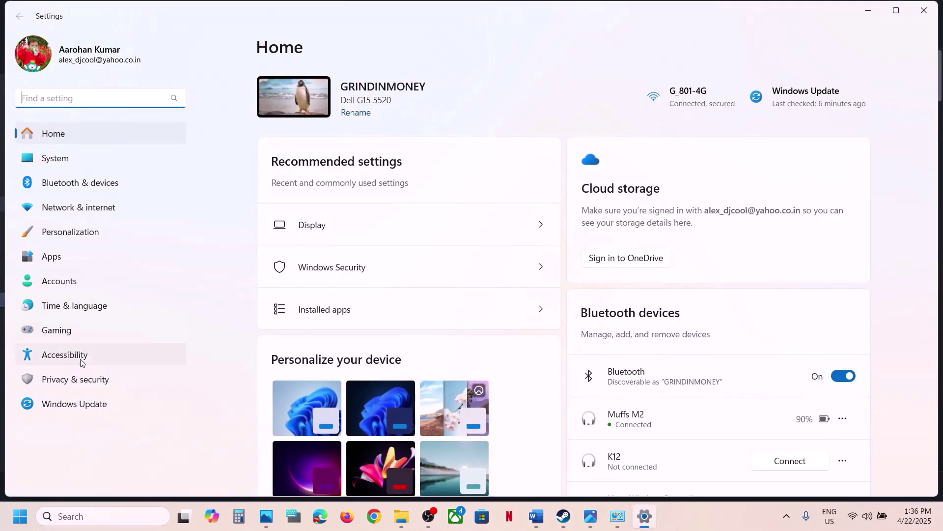
left_click(76, 374)
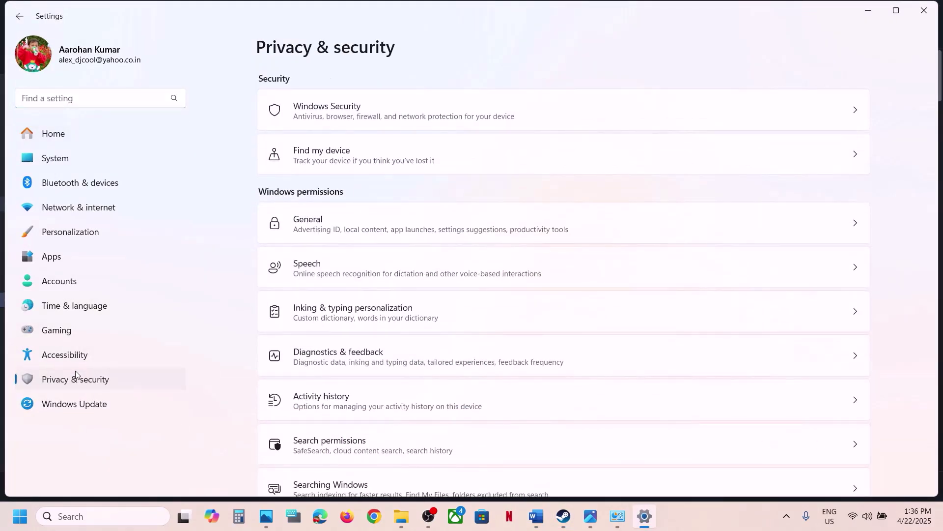
left_click(353, 113)
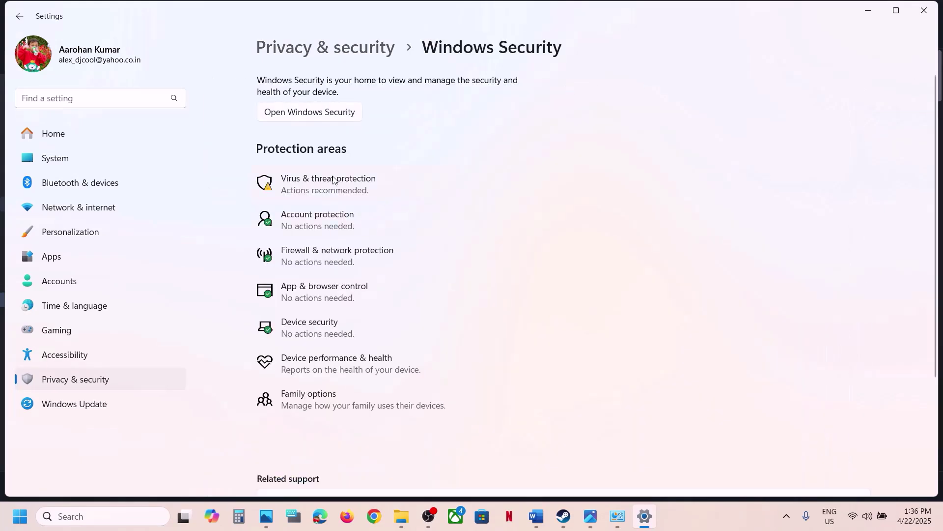
left_click(315, 182)
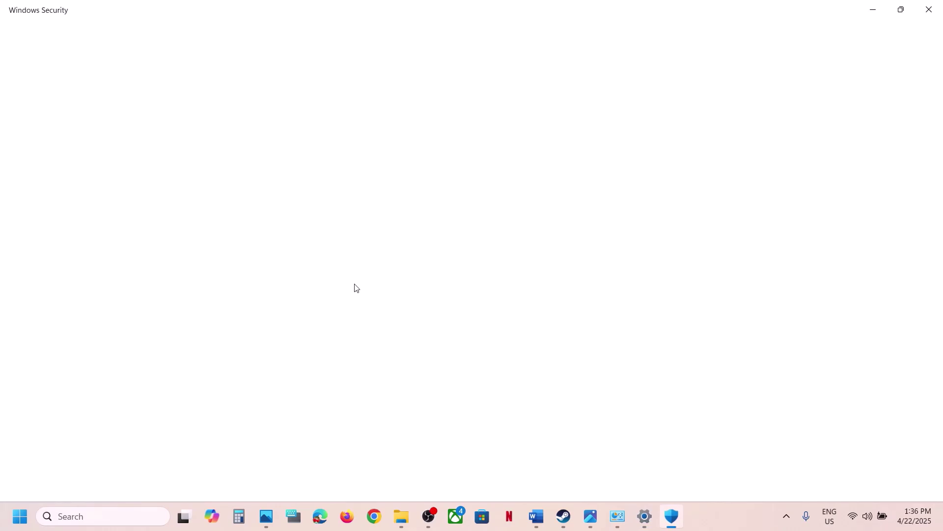
scroll(339, 344, "up", 1)
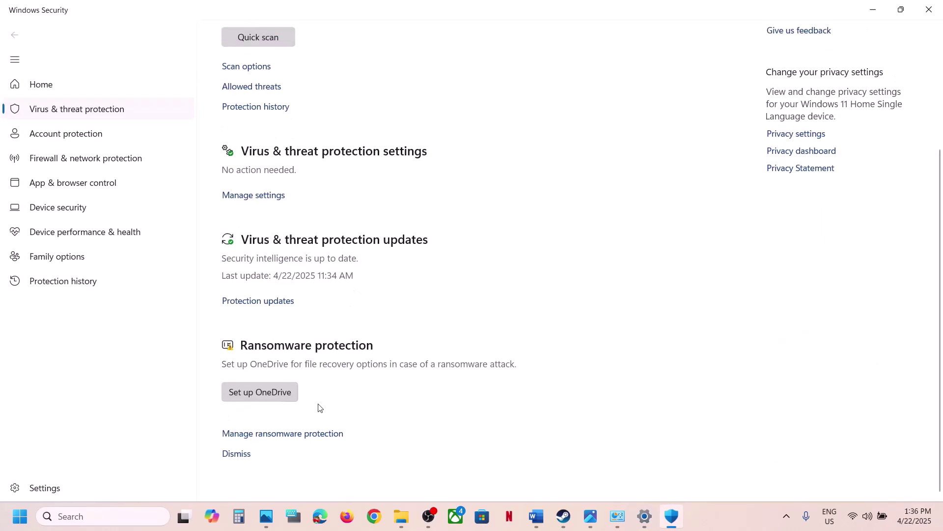
left_click(302, 432)
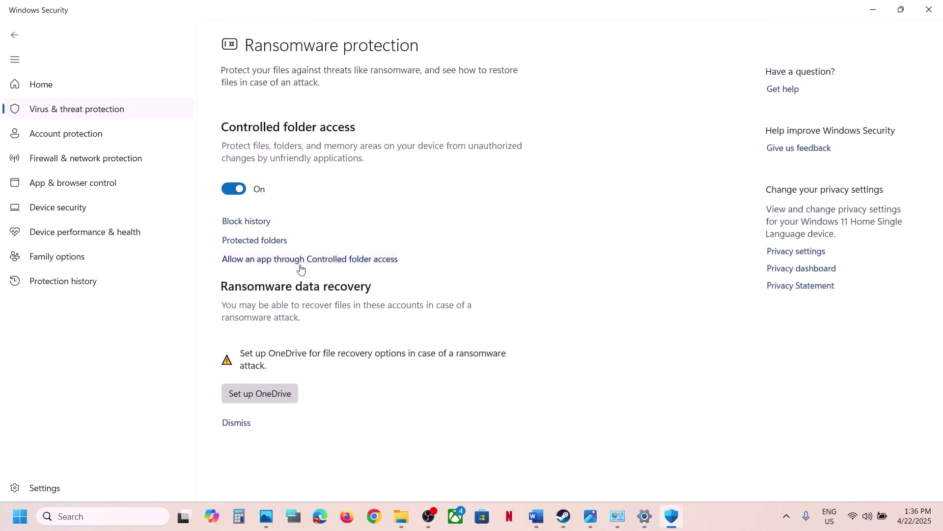
left_click(318, 260)
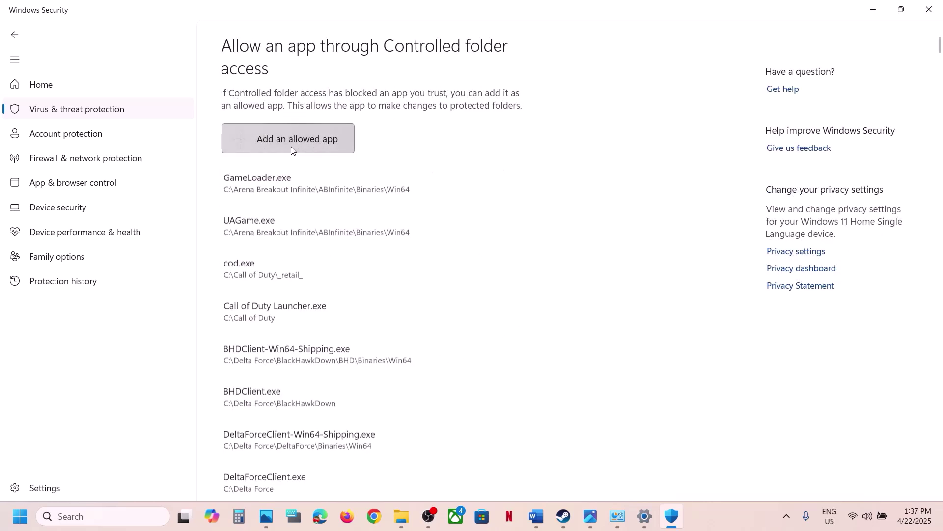
Step: Add eso64 from Zenimax Online\The Elder Scrolls Online\game\client in the Steam common folder as an allowed app
left_click(324, 139)
left_click(298, 186)
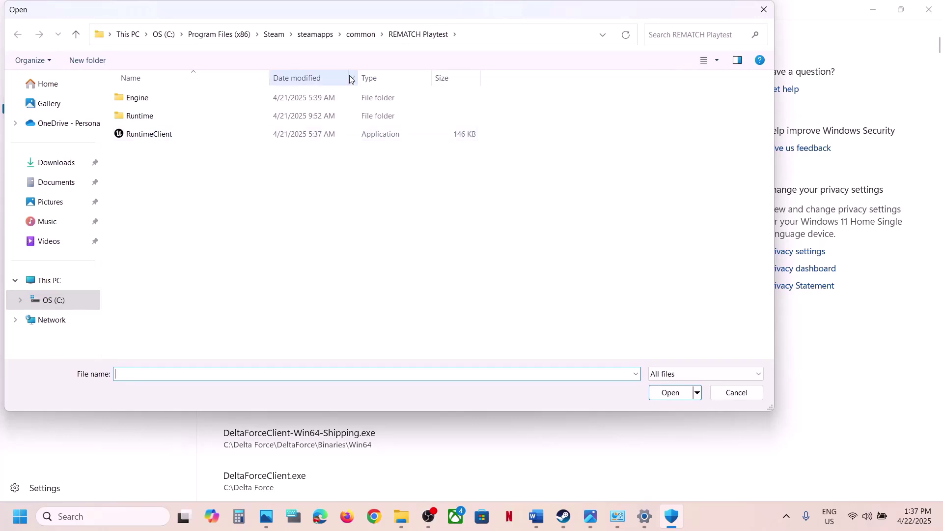
left_click(361, 34)
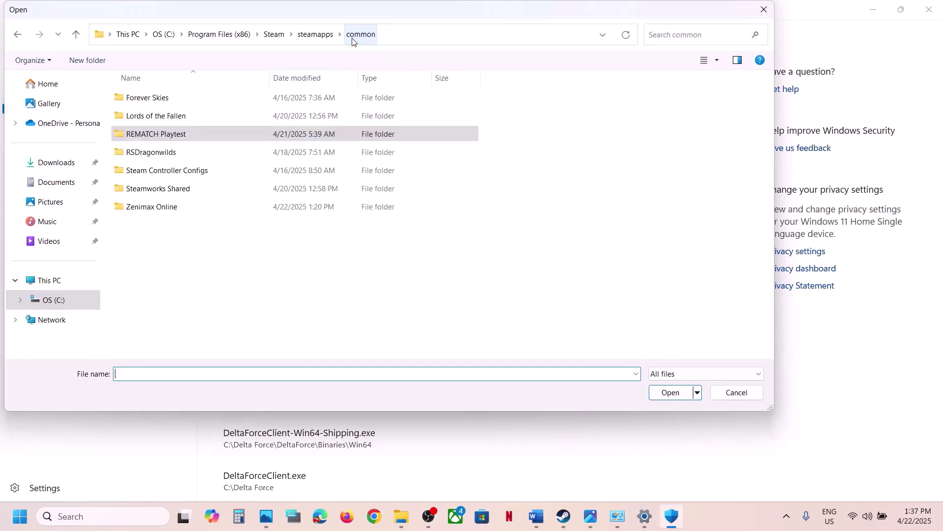
left_click(406, 43)
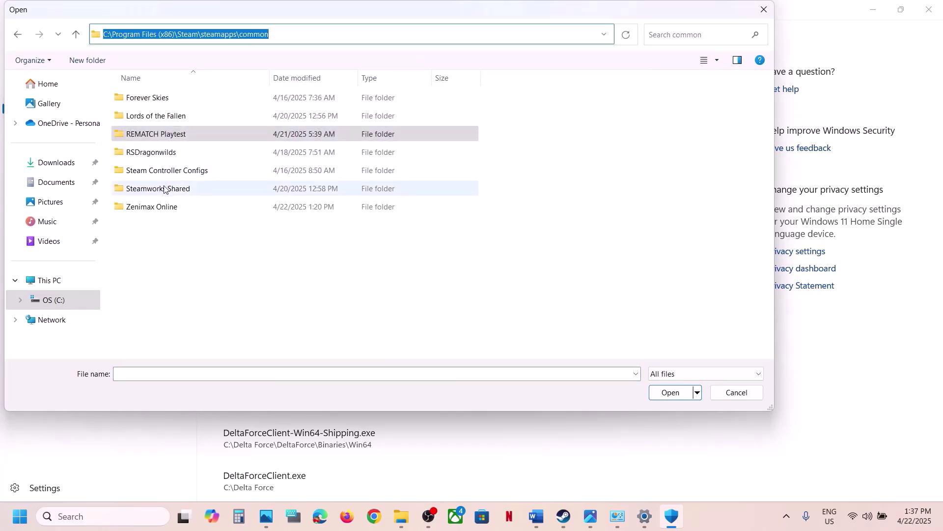
left_click(152, 211)
double_click(184, 215)
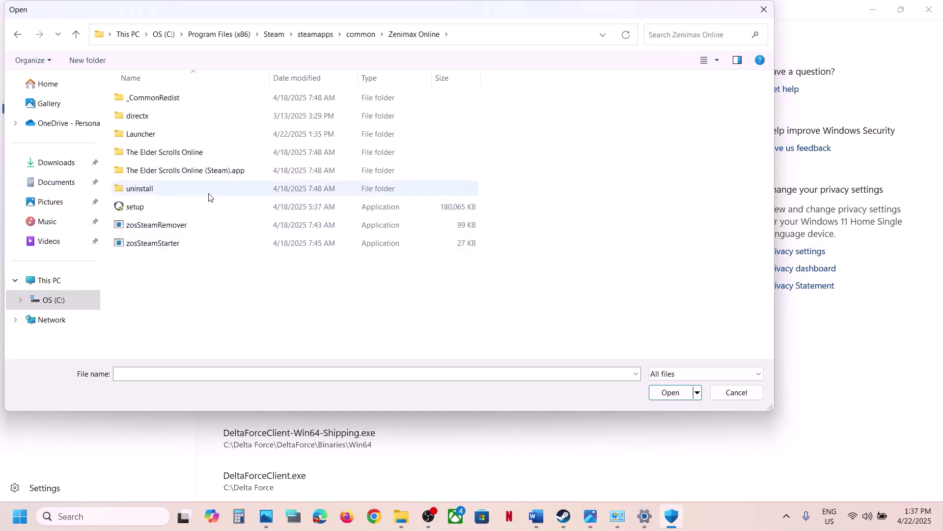
left_click(156, 152)
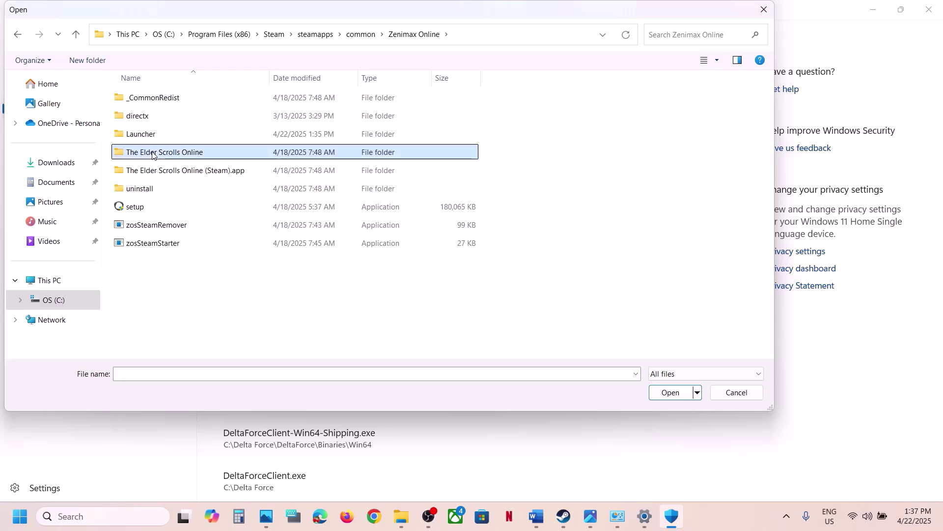
double_click(187, 157)
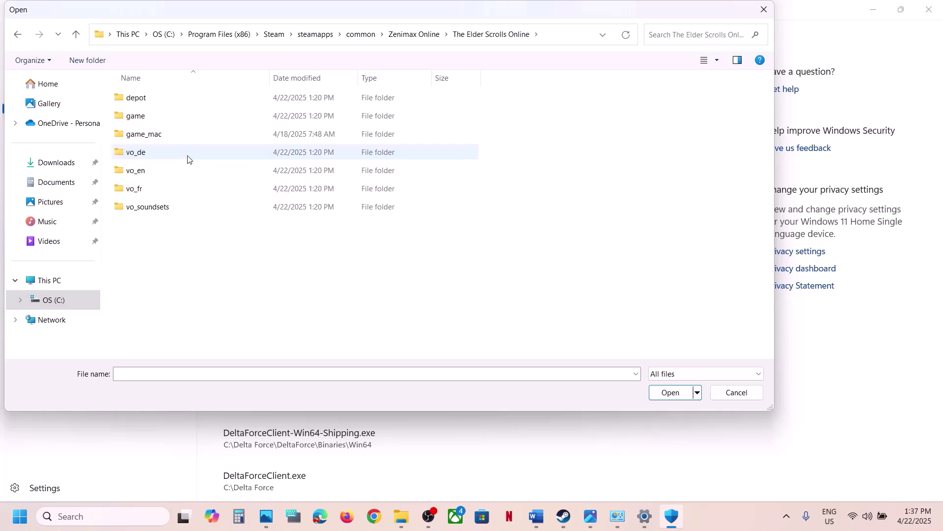
double_click(153, 119)
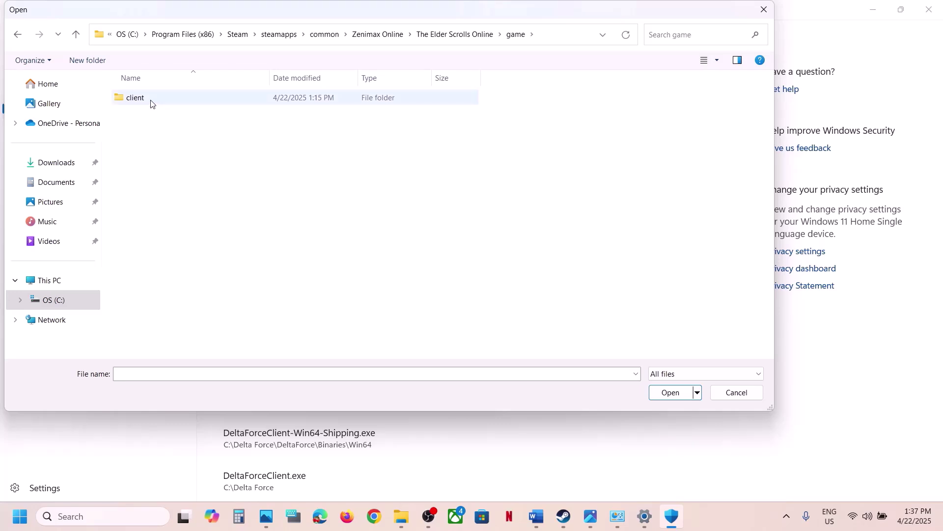
double_click(150, 101)
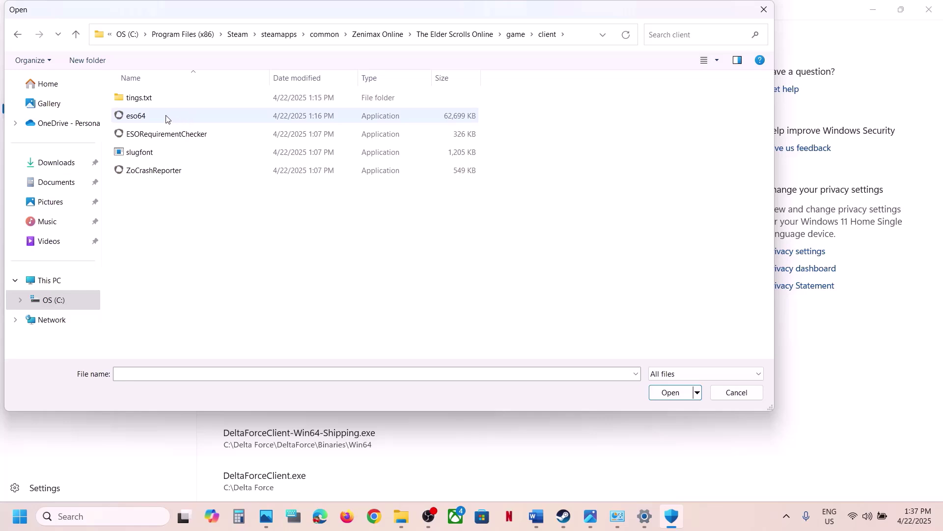
left_click(141, 116)
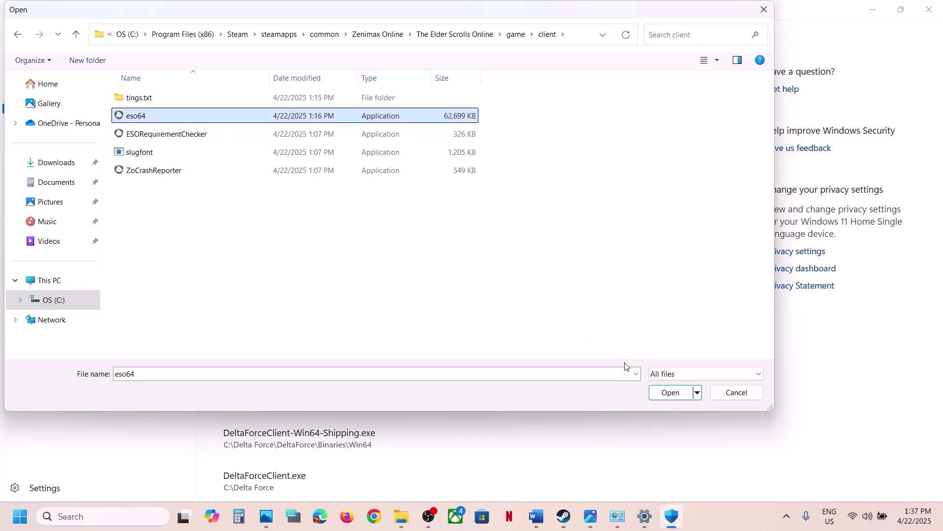
left_click(653, 393)
Step: Allow ESORequirementChecker from the same client folder through Controlled folder access
left_click(297, 144)
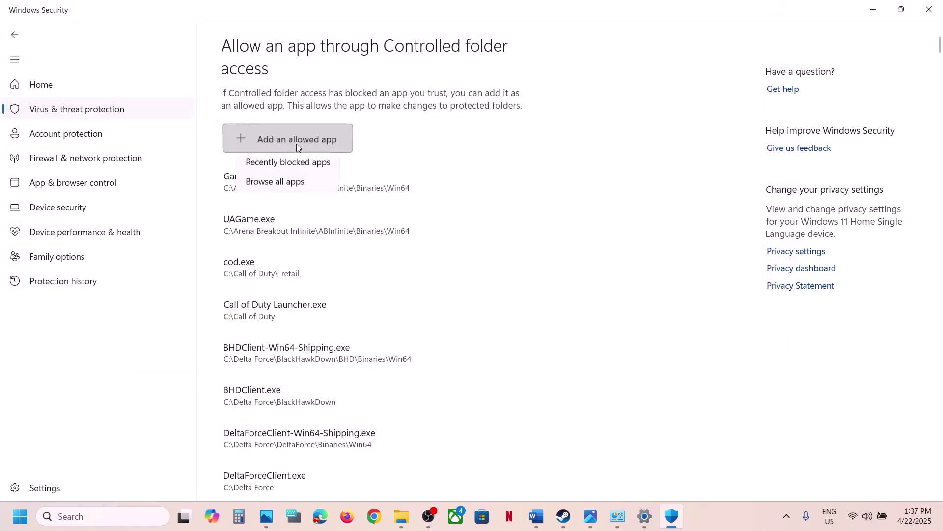
left_click(284, 180)
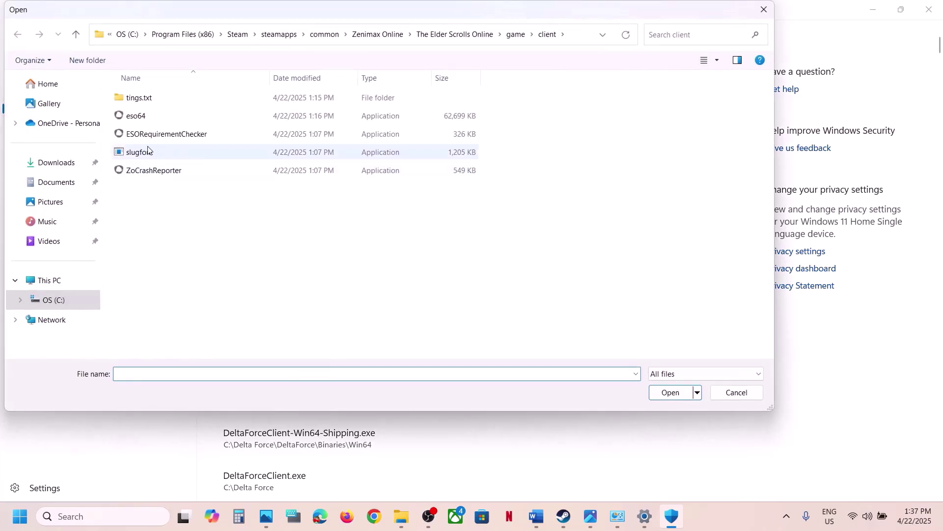
left_click(142, 132)
left_click(654, 392)
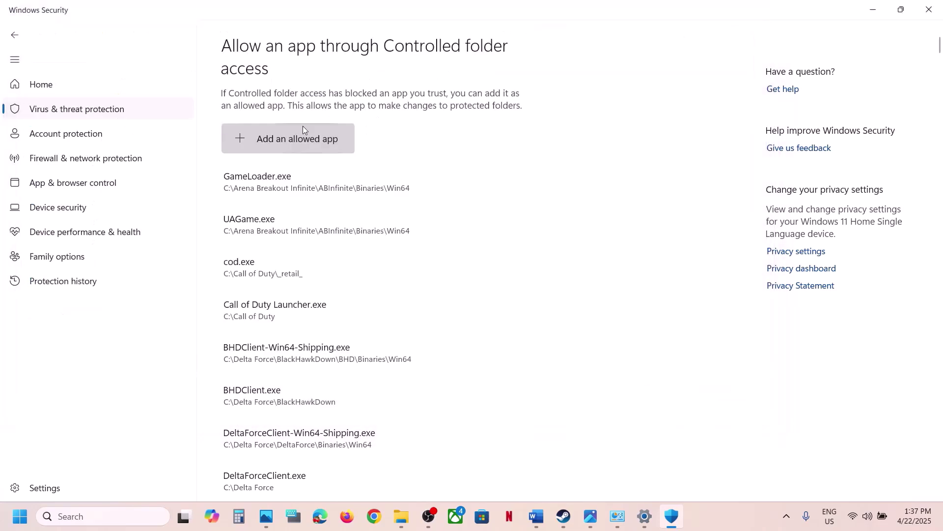
Step: Add the ZoCrashReporter application from the client folder to the apps allowed through Controlled folder access
left_click(286, 146)
left_click(270, 183)
left_click(155, 171)
left_click(667, 391)
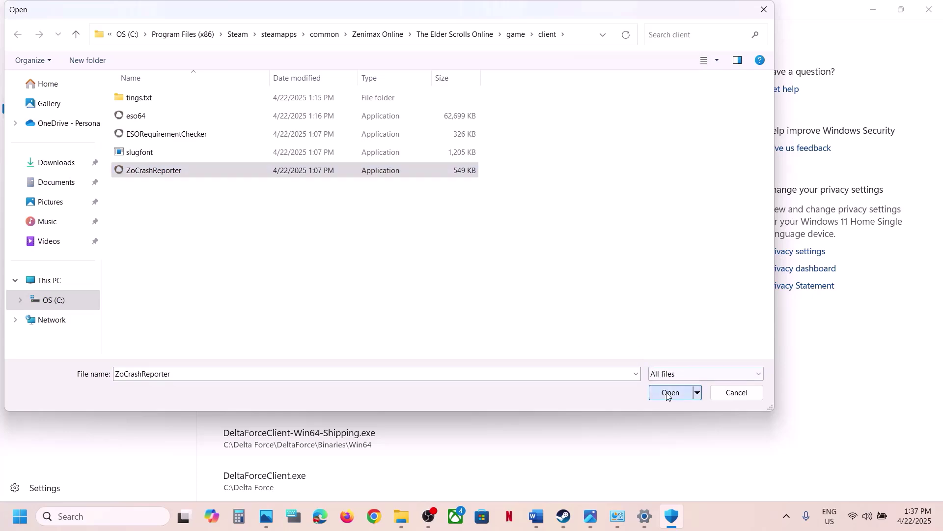
Step: Allow the setup application from the Zenimax Online folder through Controlled folder access
left_click(288, 137)
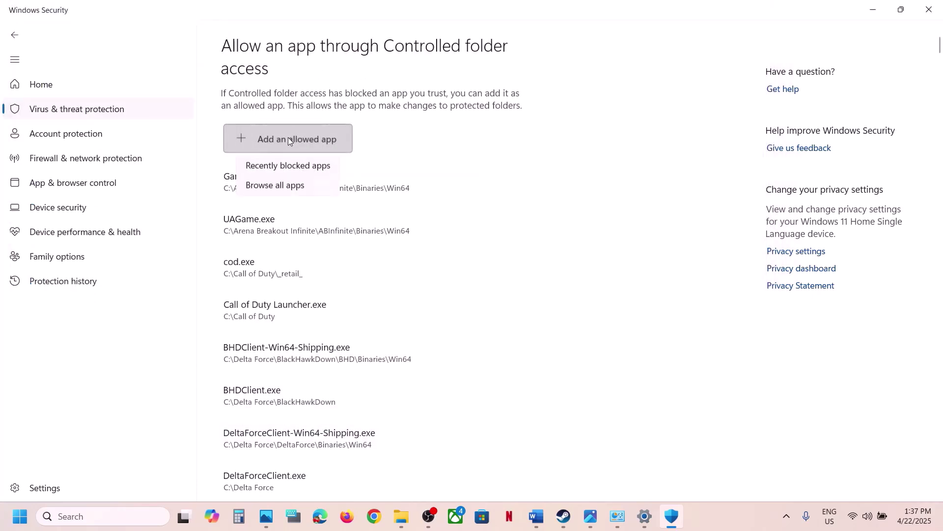
left_click(282, 193)
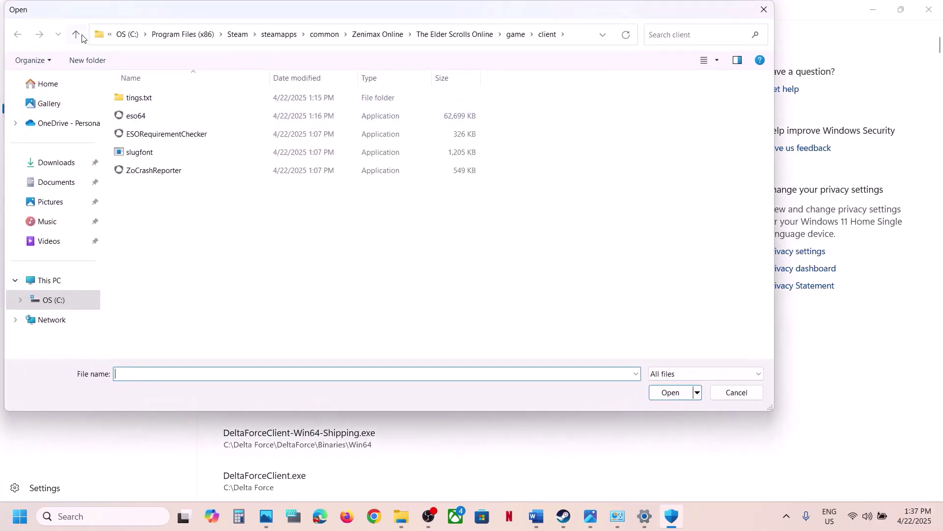
left_click(81, 37)
left_click(81, 38)
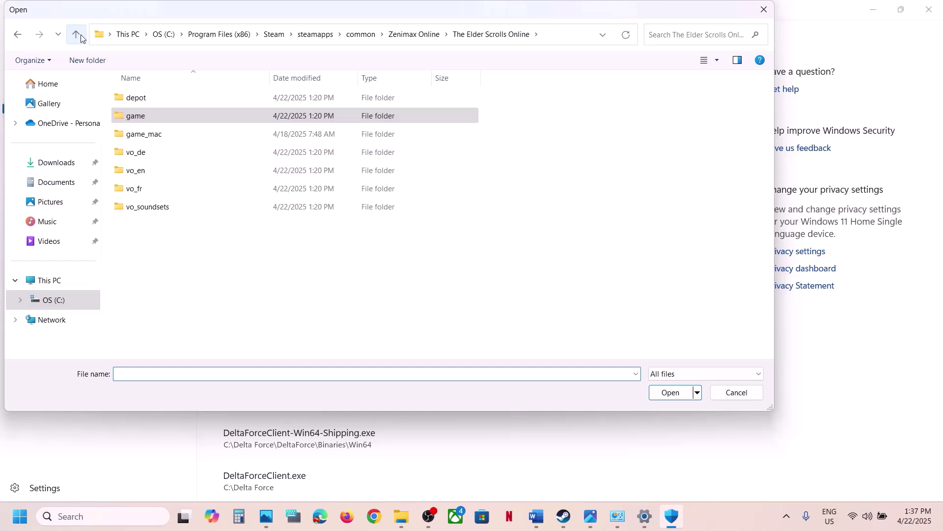
left_click(76, 35)
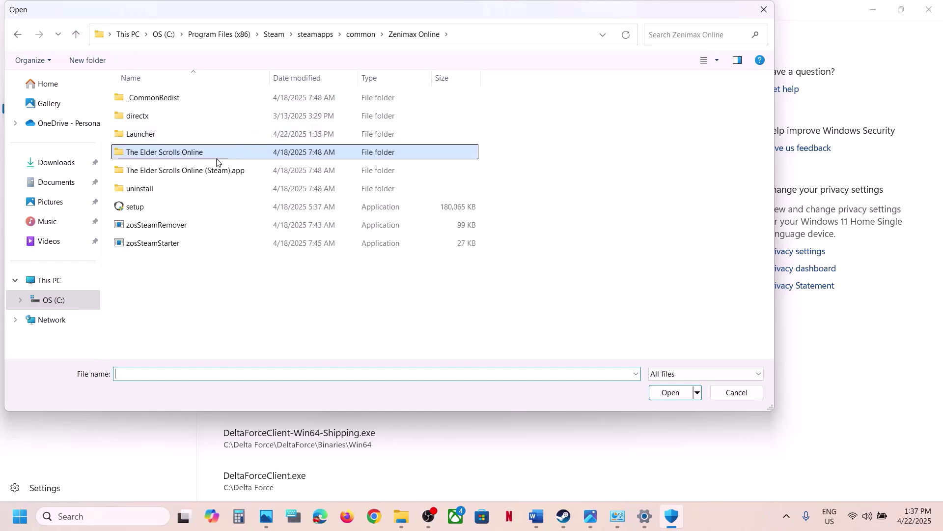
left_click(131, 206)
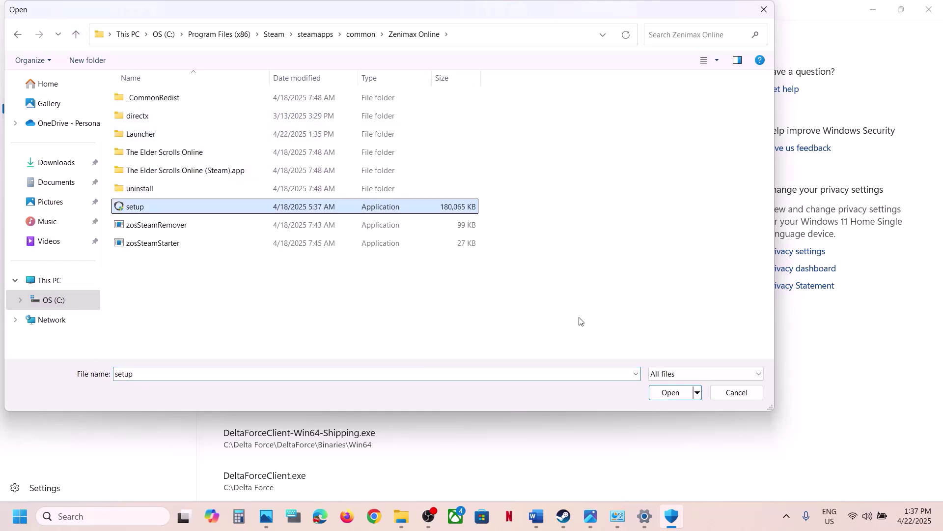
left_click(677, 393)
Step: Add Bethesda.net_Launcher from Zenimax Online\Launcher to the apps allowed through Controlled folder access
left_click(289, 144)
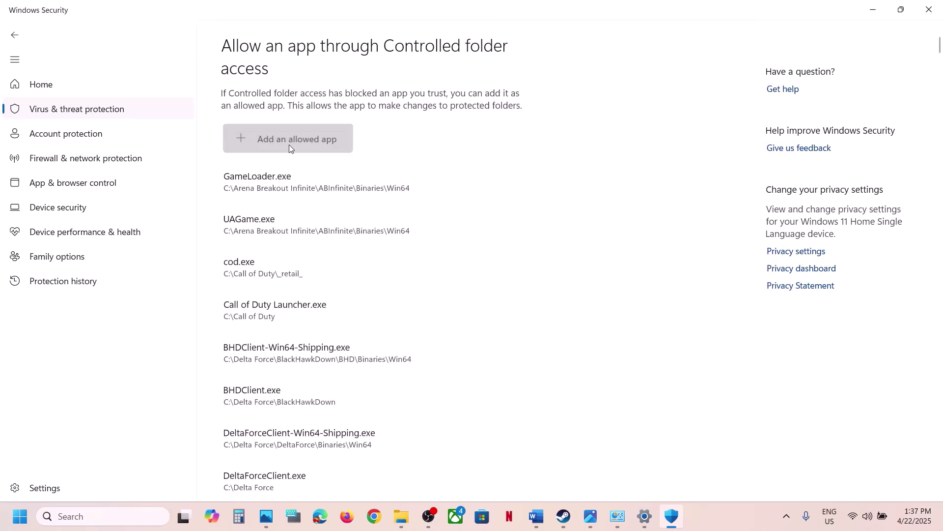
left_click(284, 189)
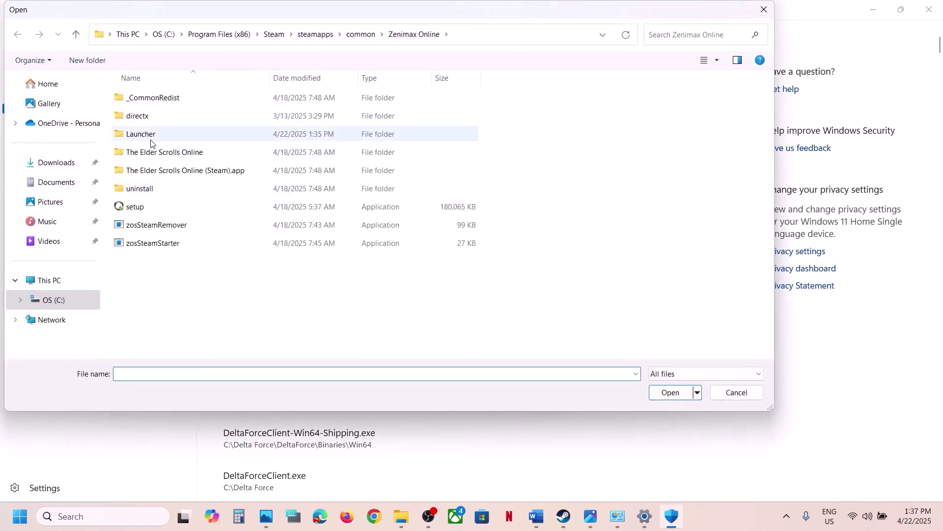
left_click(149, 141)
double_click(149, 141)
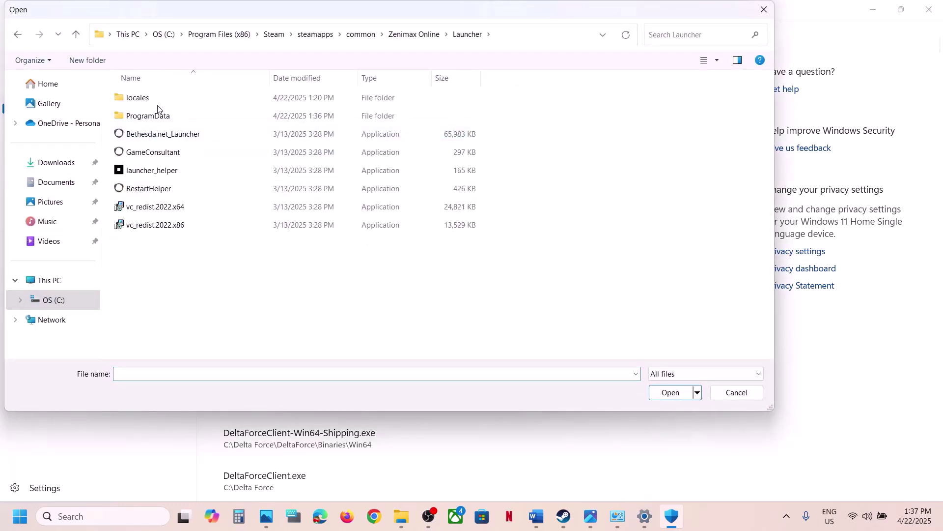
left_click(158, 134)
left_click(651, 393)
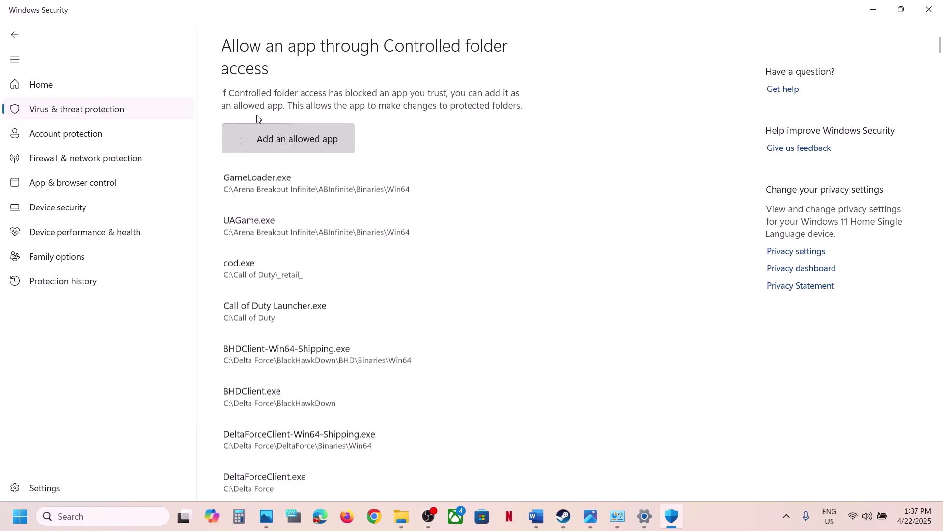
Step: Allow GameConsultant from the Launcher folder through Controlled folder access
left_click(258, 135)
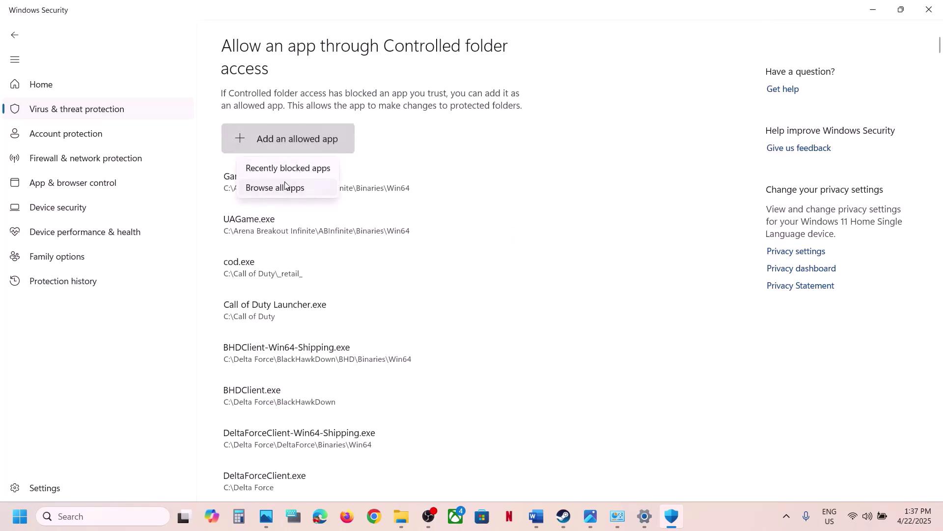
left_click(287, 185)
left_click(150, 152)
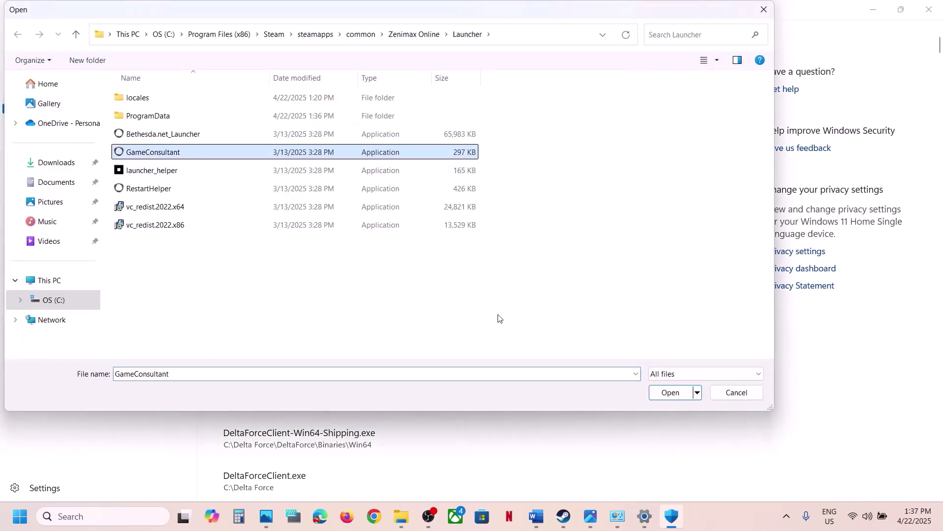
left_click(668, 396)
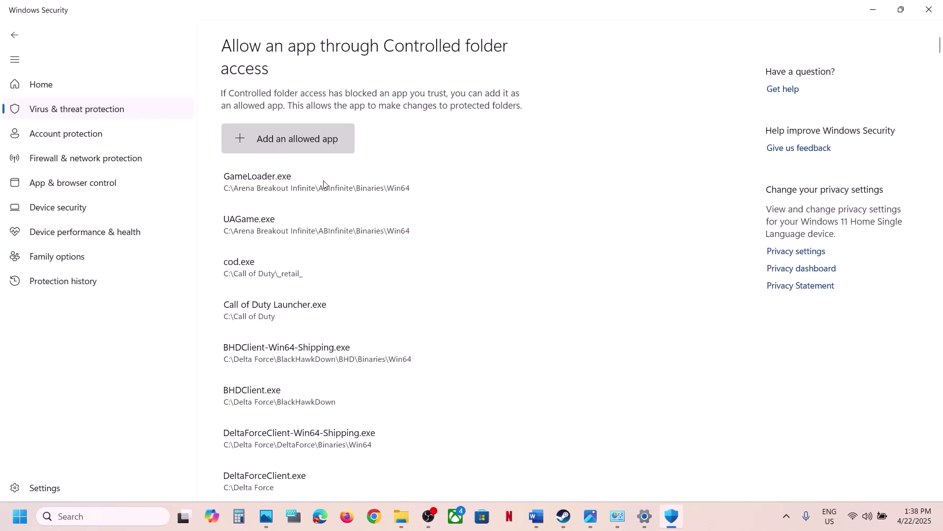
Step: Add the launcher_helper application from the Launcher folder as an allowed app for Controlled folder access
left_click(305, 148)
left_click(283, 187)
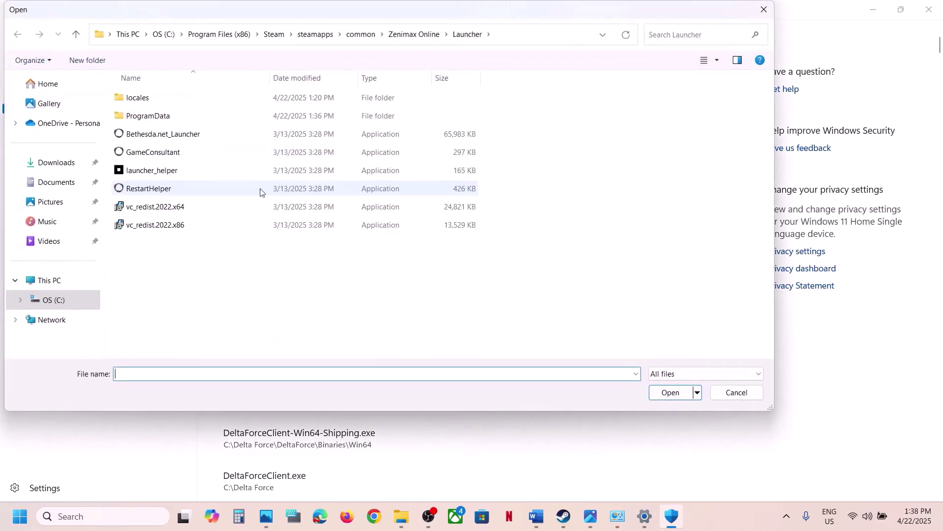
left_click(184, 173)
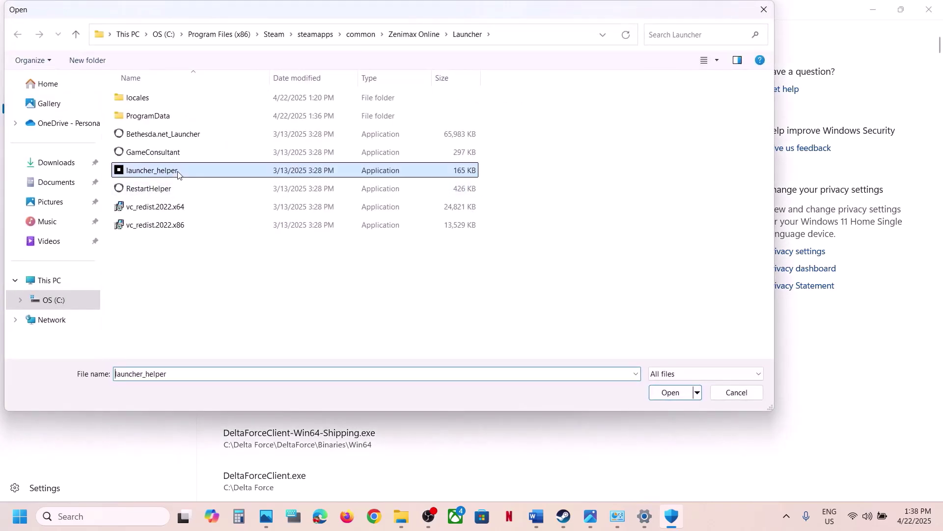
left_click(659, 392)
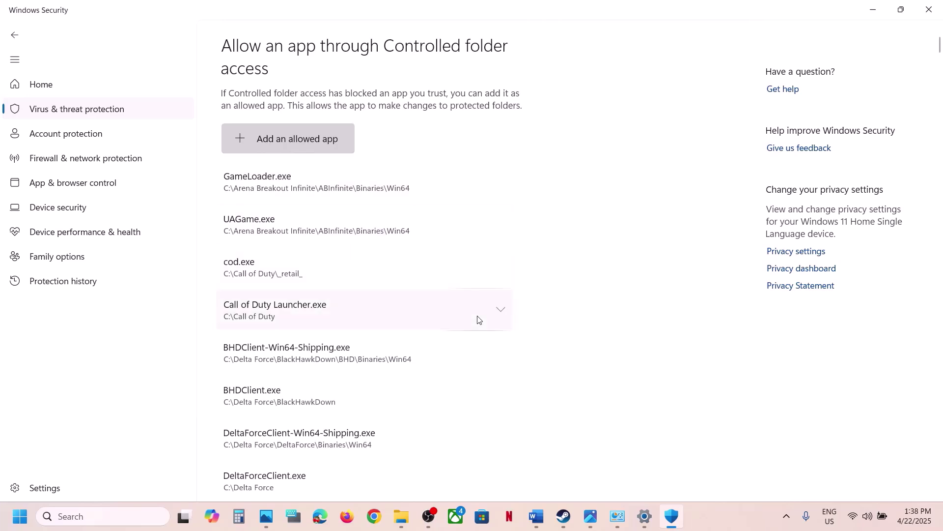
Step: Open Control Panel, go to the apps allowed through Windows Defender Firewall, and enable changes to that list
left_click(124, 510)
type("control")
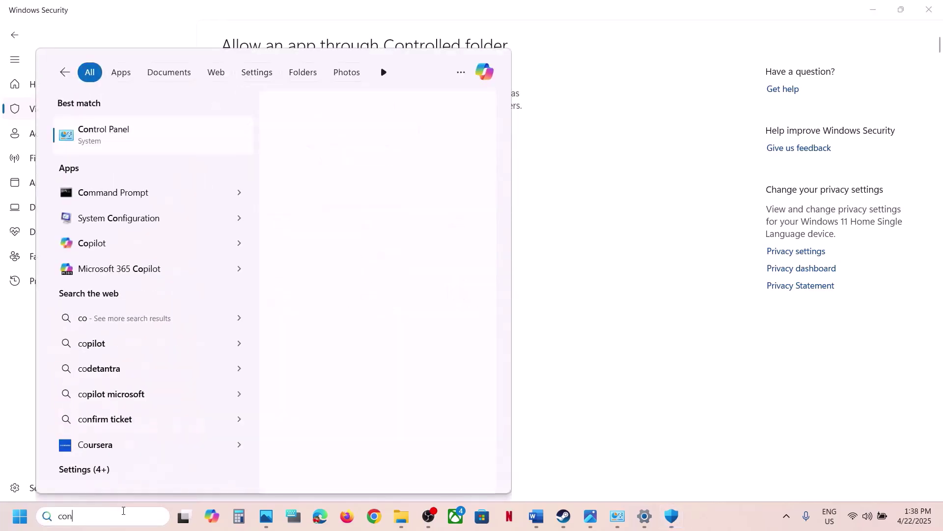
key("Return")
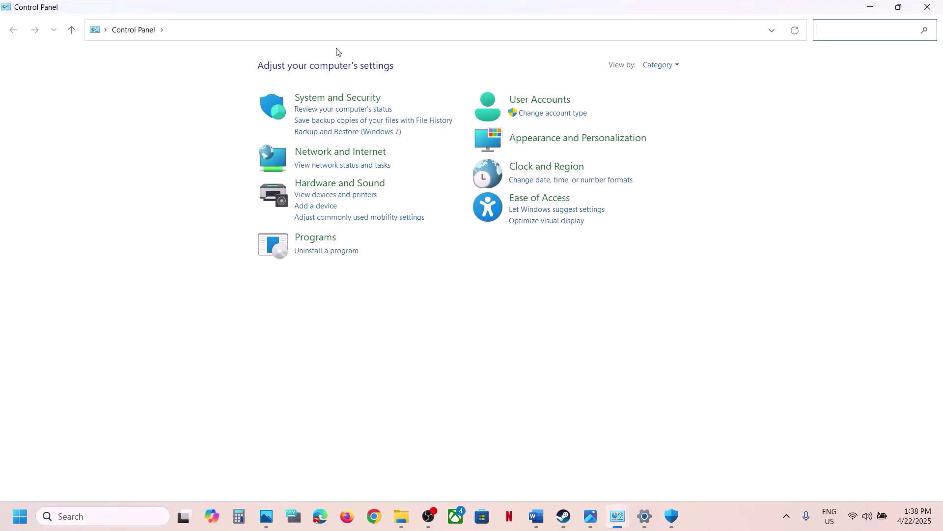
left_click(340, 100)
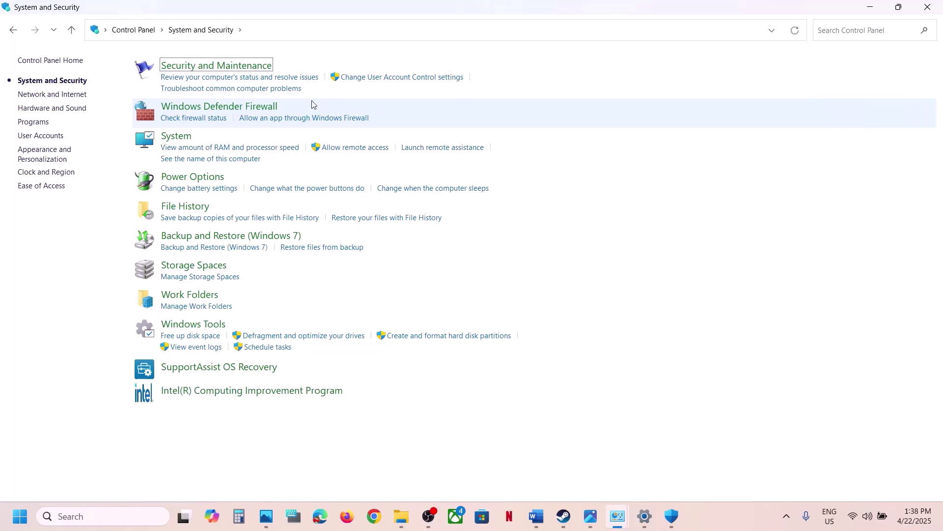
left_click(262, 107)
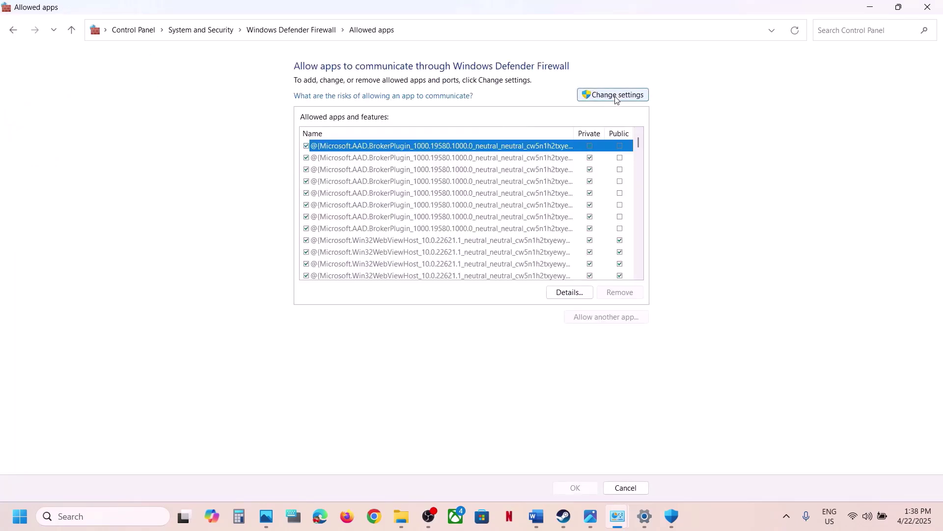
left_click(609, 94)
Step: Add eso64 from Zenimax Online\The Elder Scrolls Online\game\client in the Steam common folder to the firewall's allowed apps
left_click(597, 315)
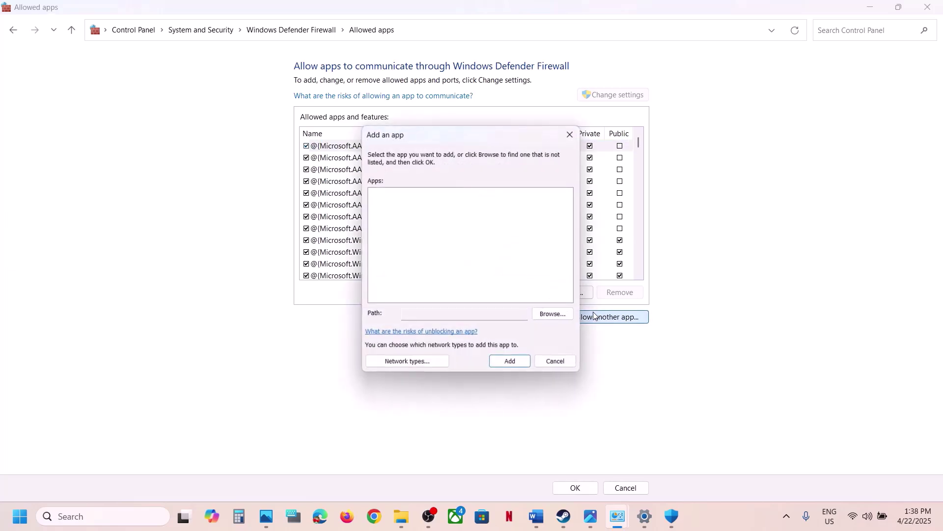
left_click(560, 316)
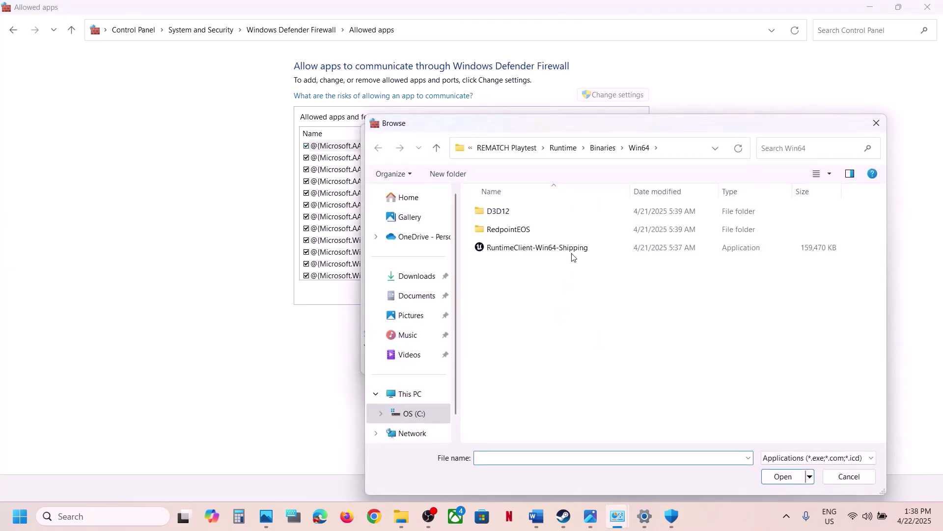
left_click(438, 150)
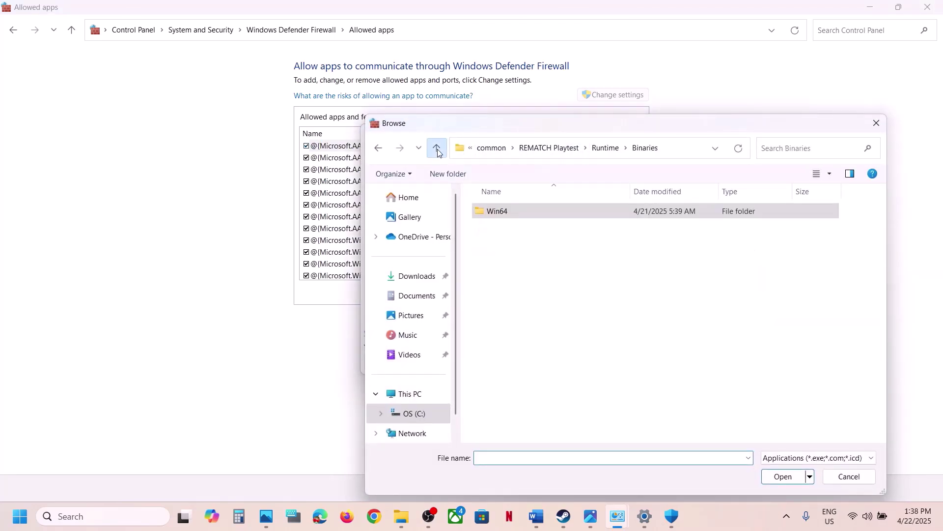
left_click(438, 150)
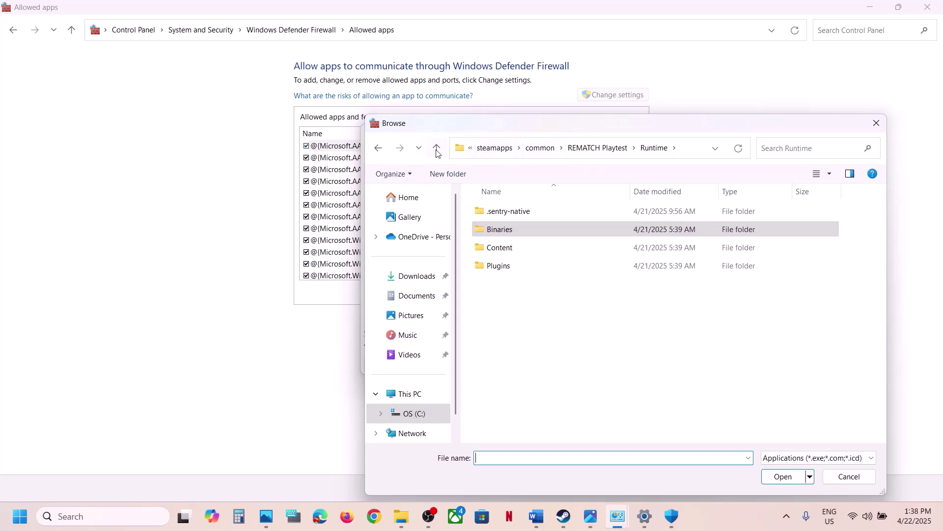
left_click(436, 151)
left_click(437, 151)
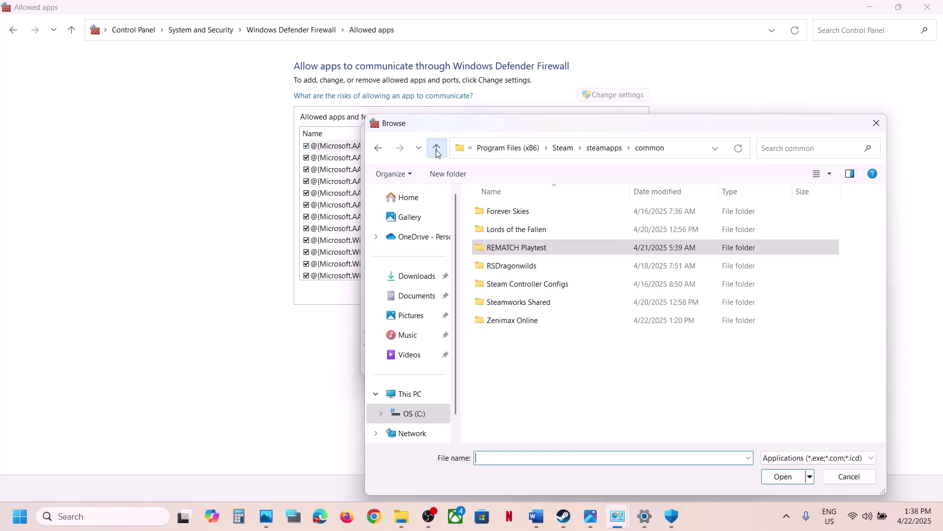
double_click(536, 321)
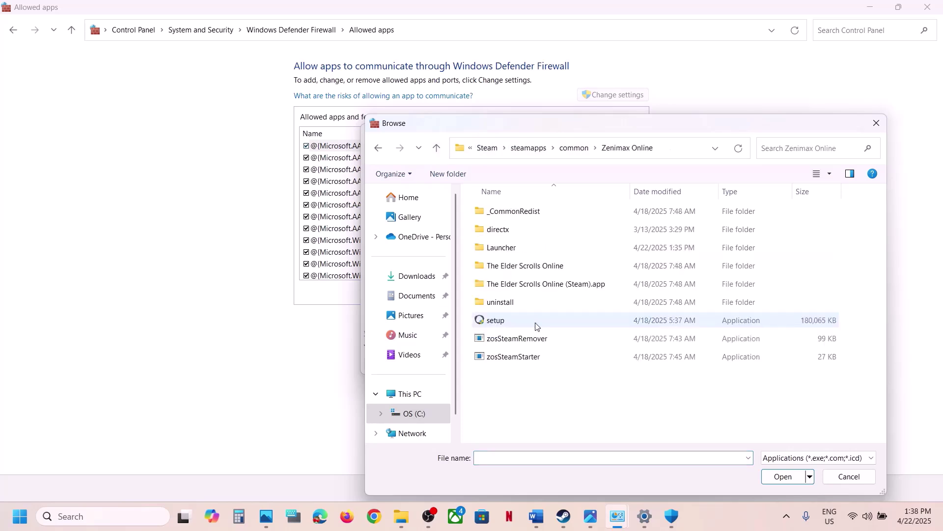
double_click(522, 268)
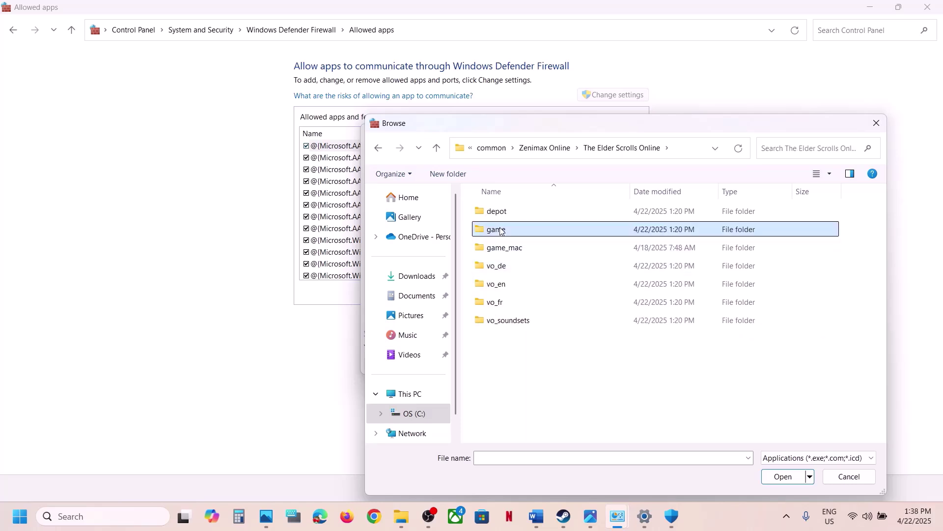
double_click(501, 231)
double_click(502, 212)
left_click(512, 231)
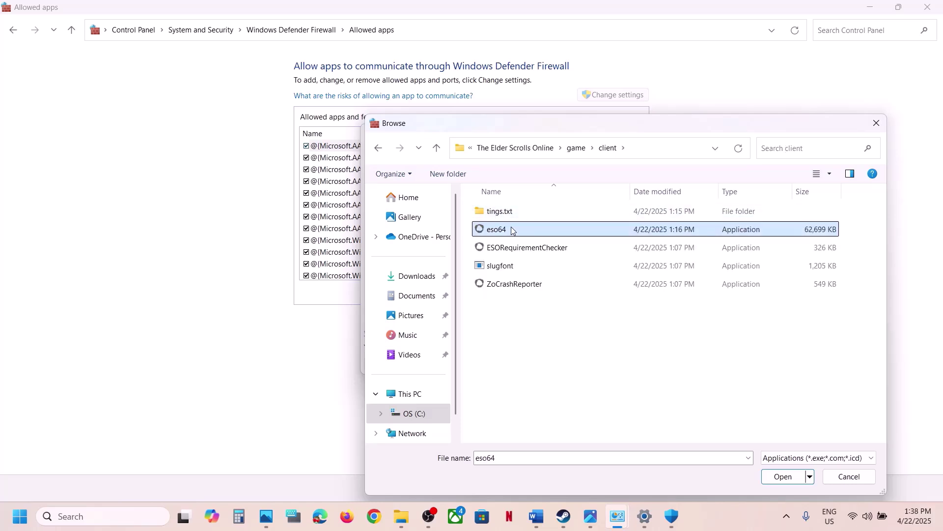
left_click(790, 478)
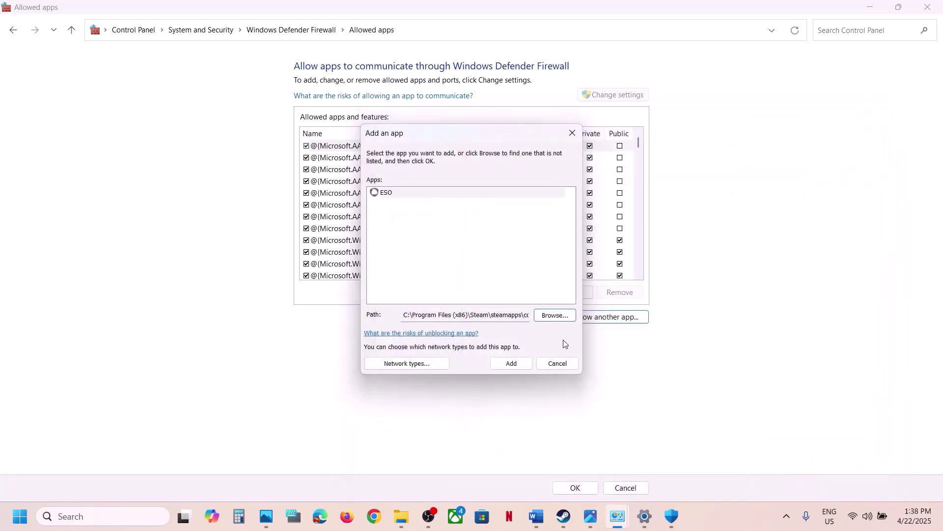
left_click(512, 364)
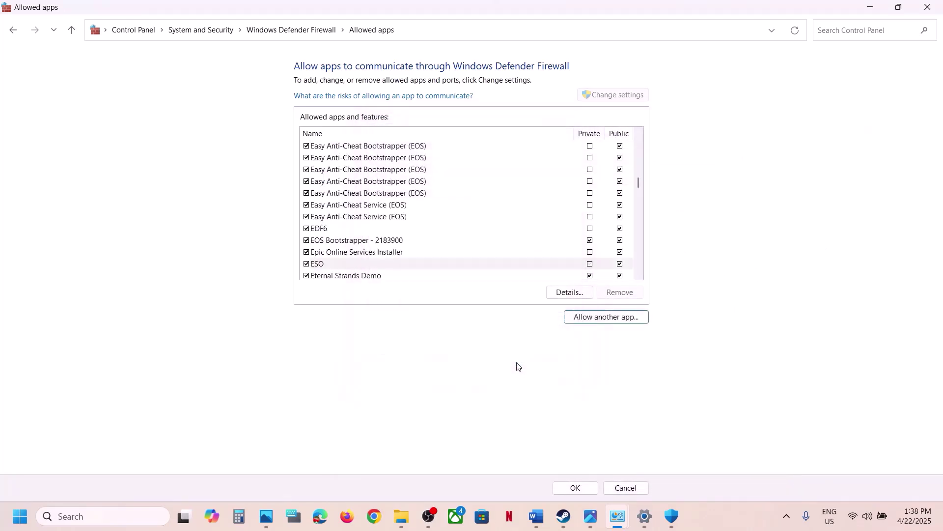
Step: Allow ESORequirementChecker from the client folder through Windows Defender Firewall
left_click(588, 319)
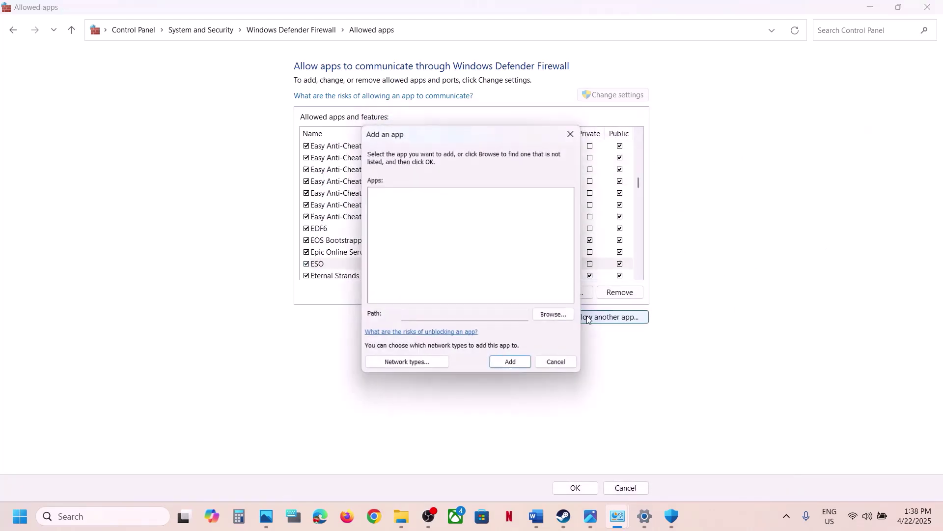
left_click(555, 315)
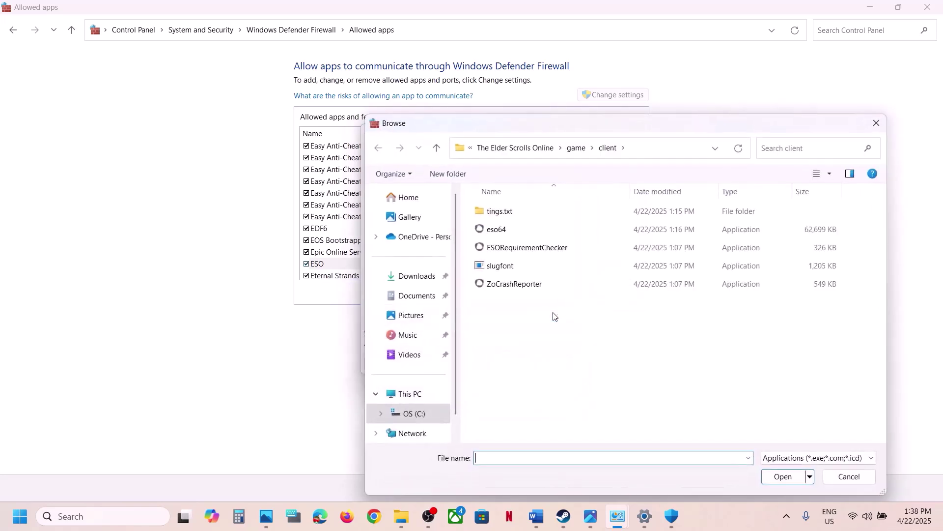
left_click(525, 248)
left_click(784, 477)
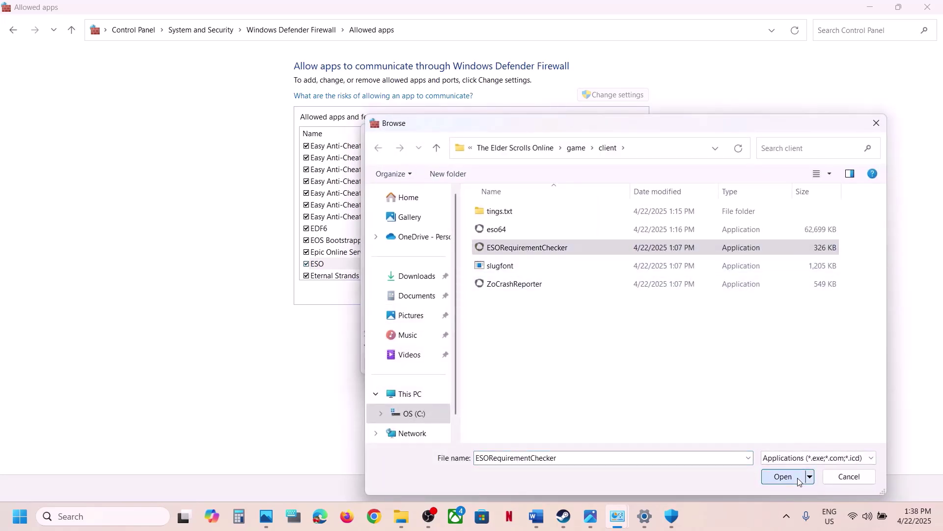
left_click(512, 362)
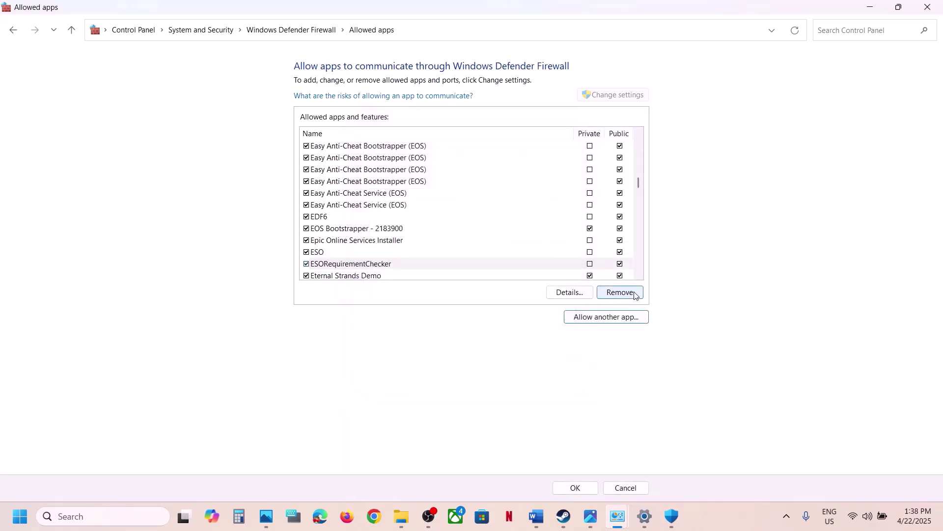
Step: Add Bethesda.net_Launcher from the Zenimax Online\Launcher folder to the firewall's allowed apps and close the allowed apps window
left_click(615, 316)
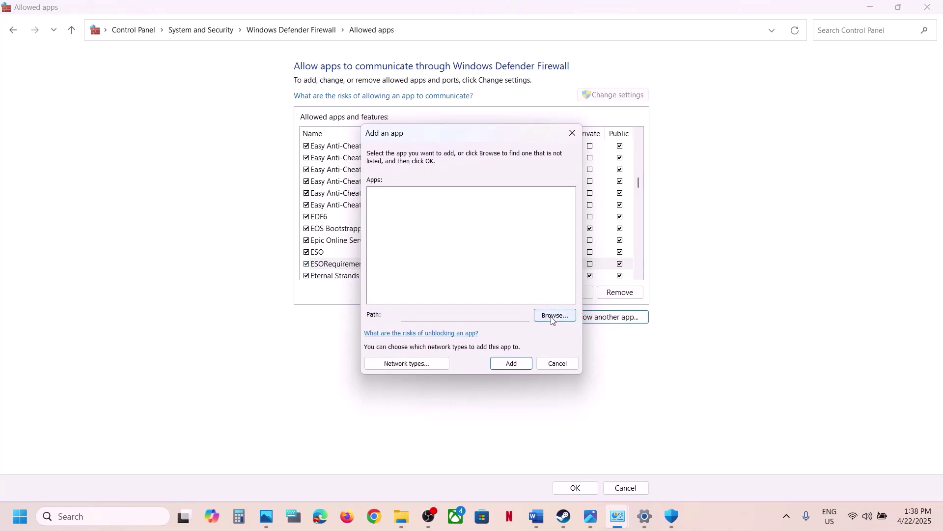
left_click(552, 319)
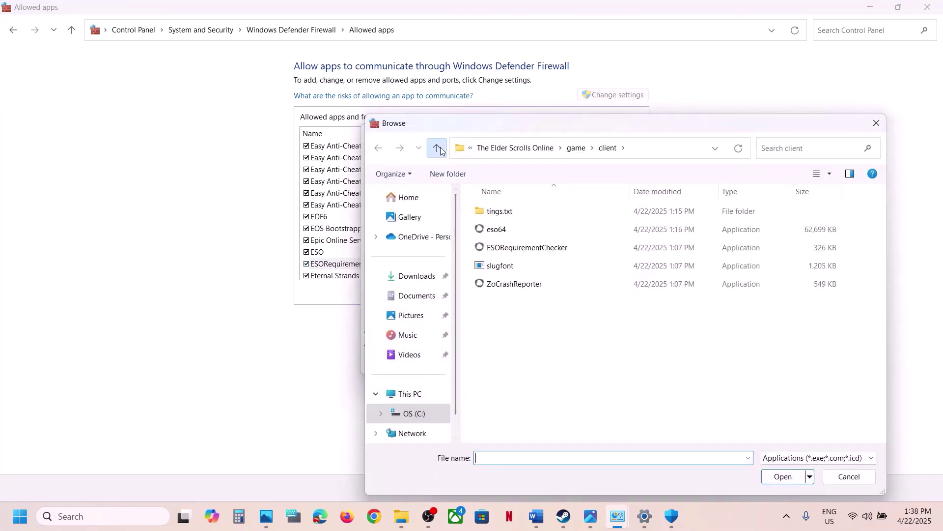
left_click(437, 149)
left_click(437, 148)
left_click(438, 149)
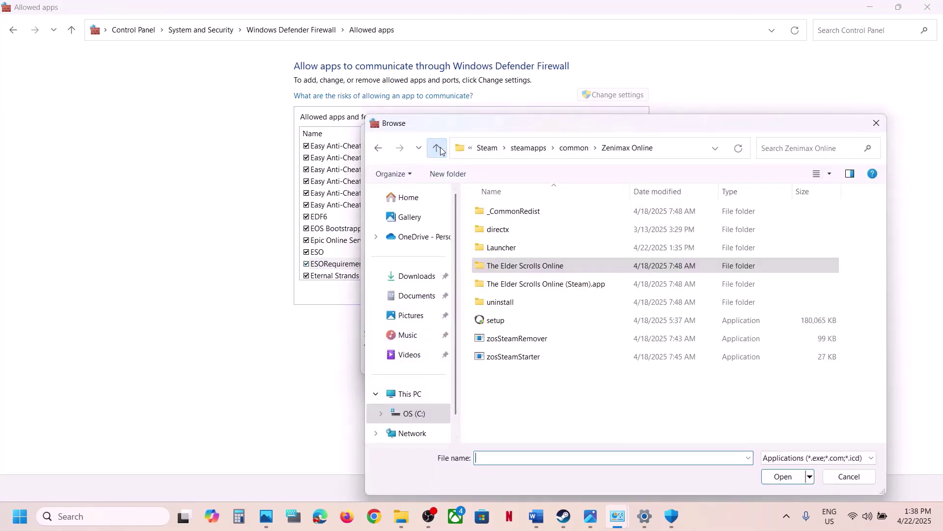
double_click(511, 245)
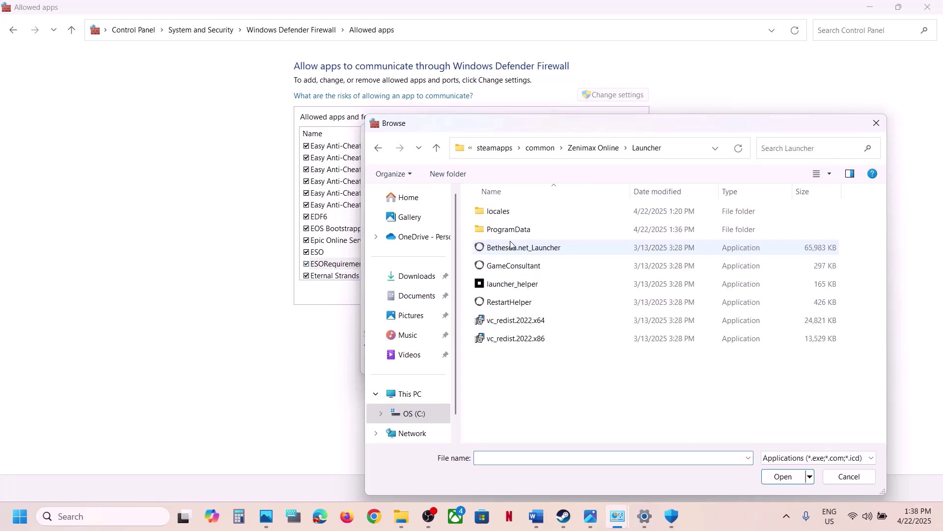
left_click(528, 253)
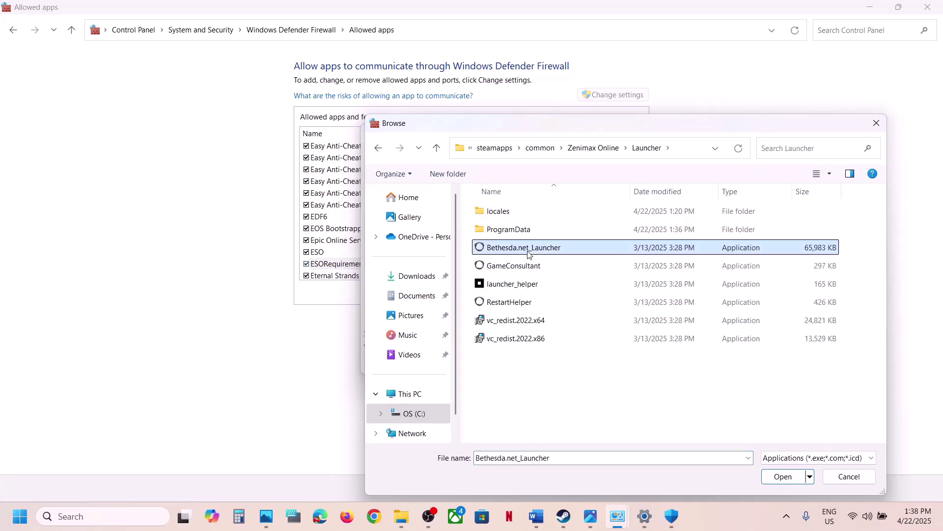
left_click(781, 477)
left_click(511, 363)
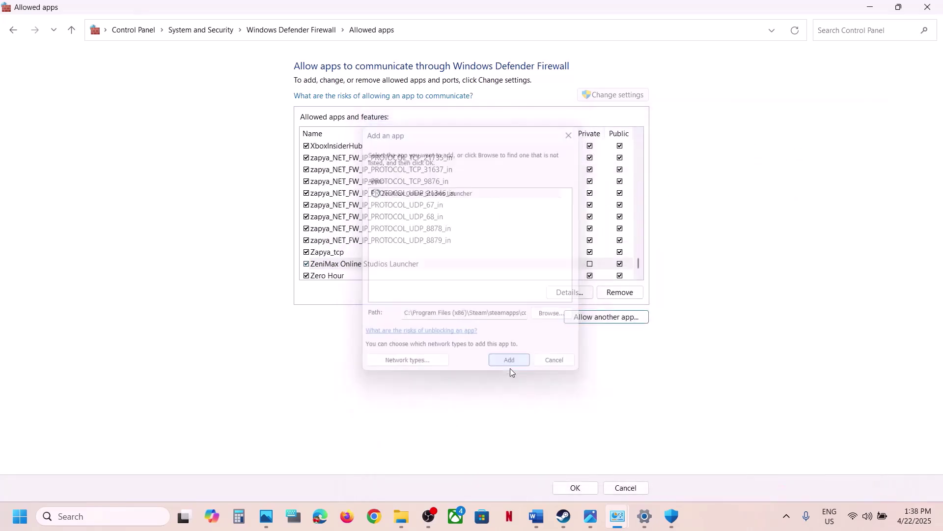
left_click(923, 9)
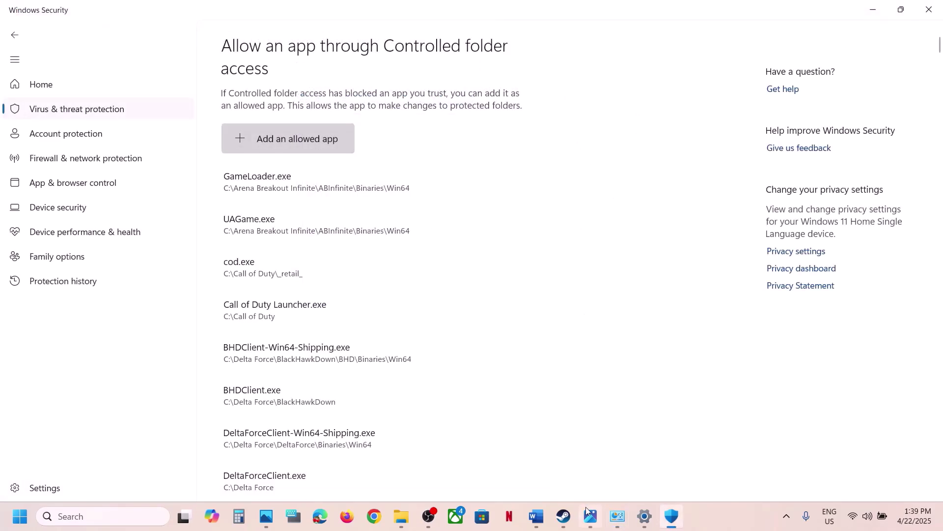
Step: Switch to the Word document and read Step 6, highlighting the instruction to run the game from its installation folder
left_click(564, 516)
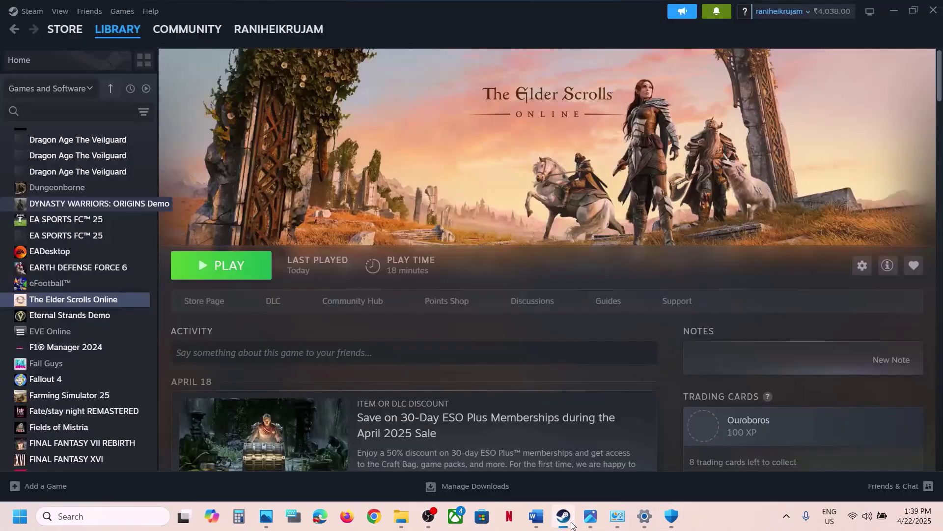
left_click(536, 516)
scroll(350, 255, "down", 2)
scroll(350, 255, "down", 2)
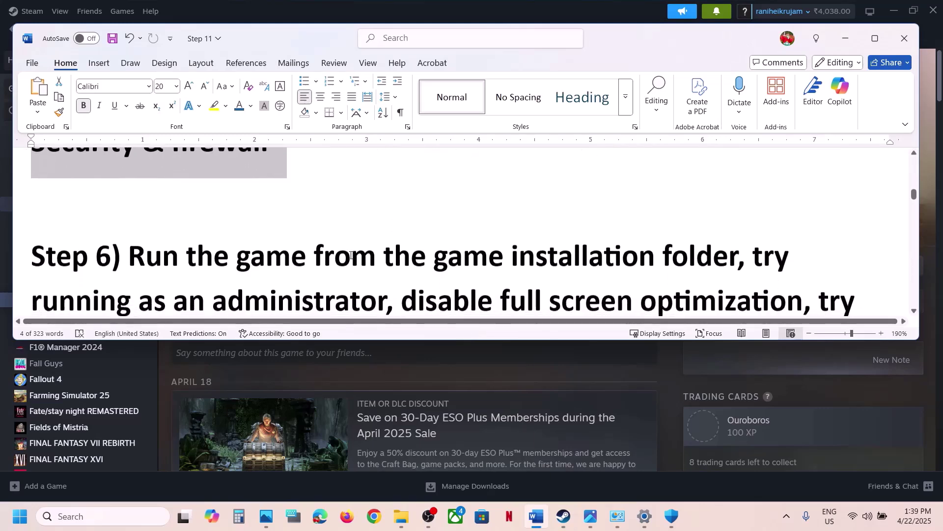
left_click_drag(130, 251, 658, 253)
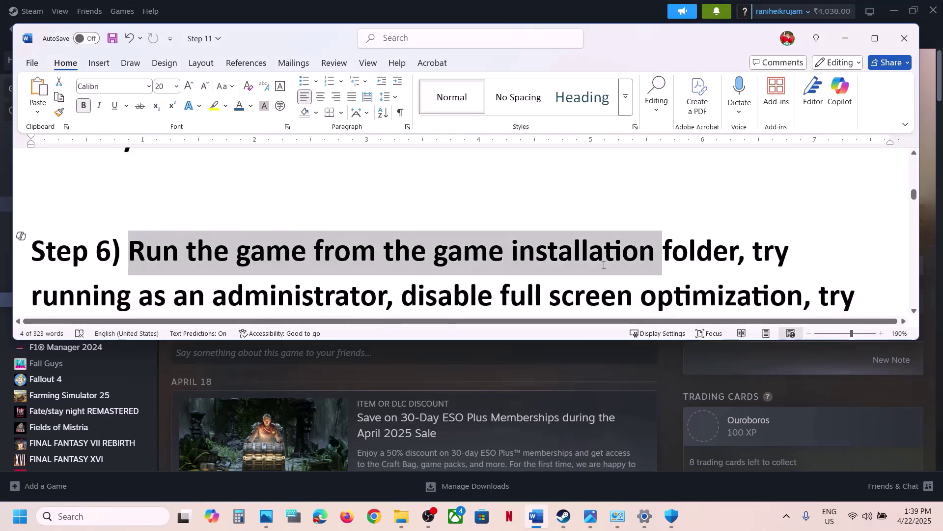
Step: Browse The Elder Scrolls Online's local files from the Steam library and open The Elder Scrolls Online\game\client folder
left_click(538, 373)
right_click(70, 302)
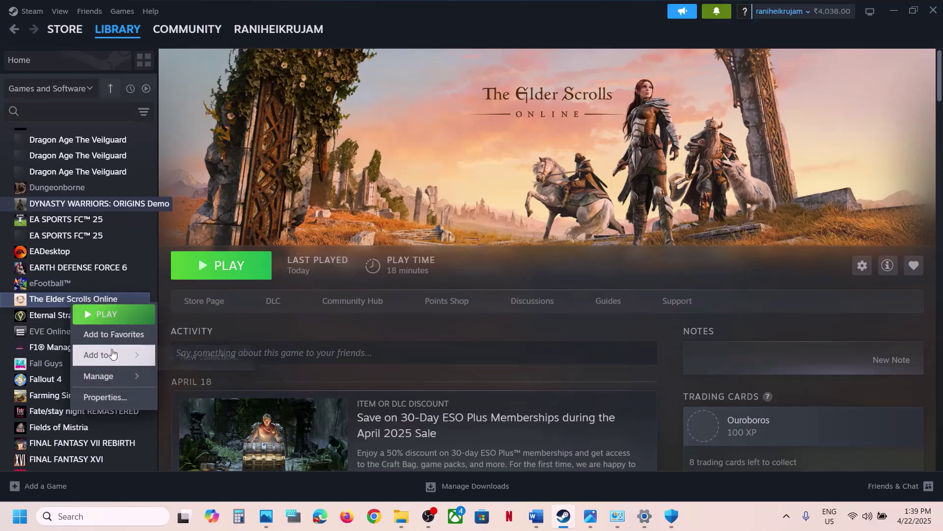
mouse_move(108, 376)
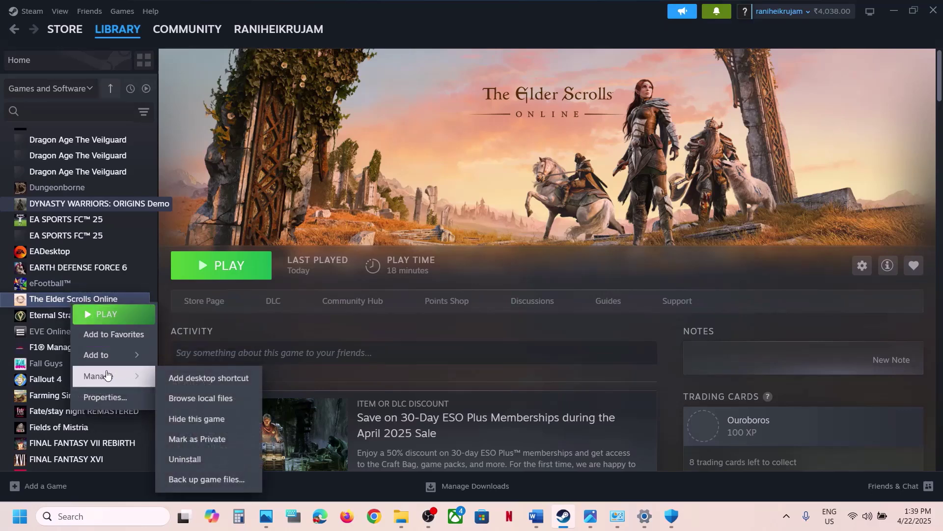
left_click(193, 399)
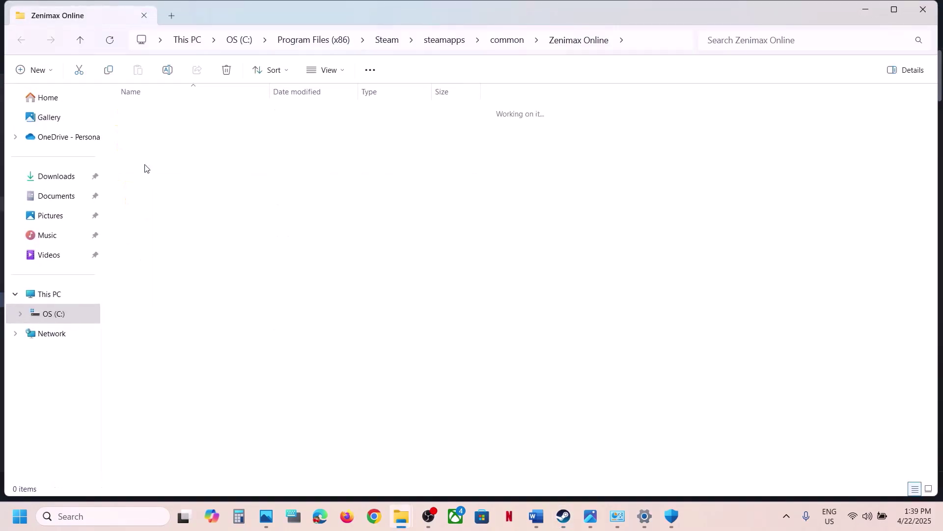
double_click(144, 132)
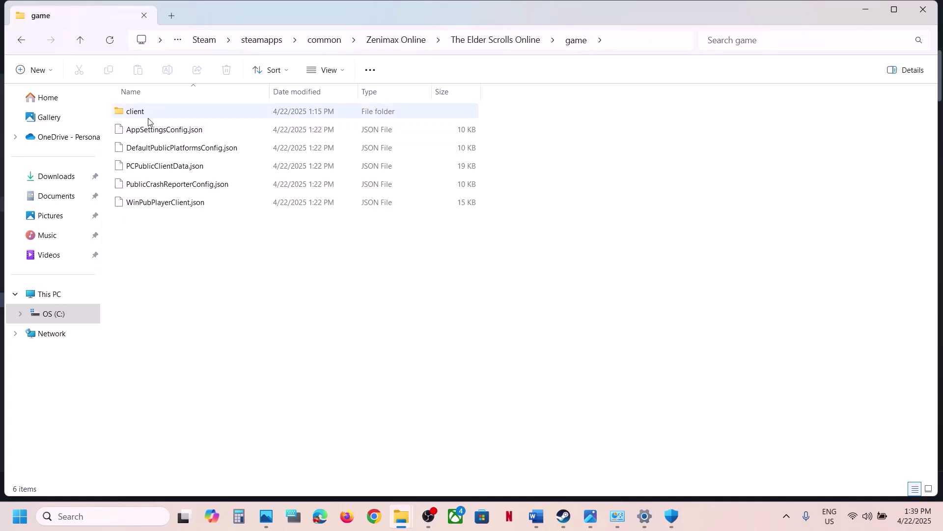
double_click(144, 112)
scroll(206, 290, "down", 4)
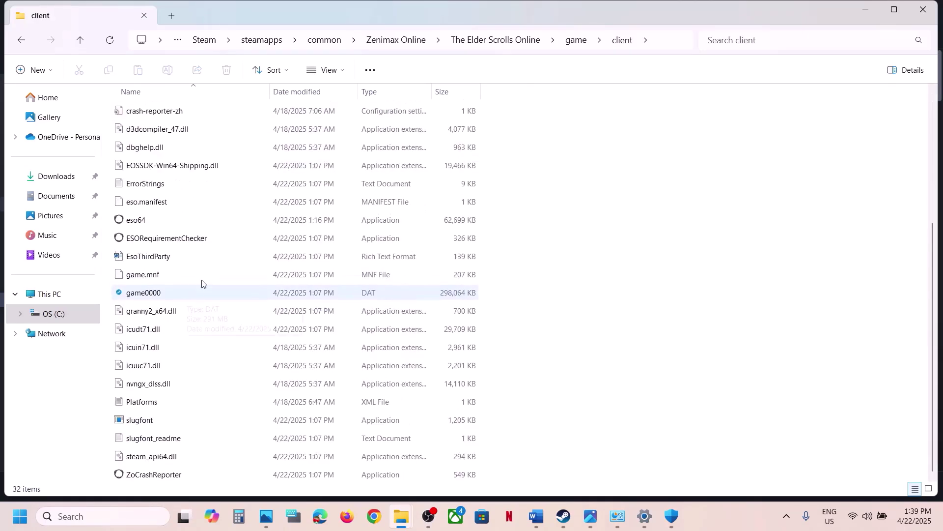
Step: Set the eso64 application to run as an administrator in its compatibility properties and apply the change
left_click(142, 225)
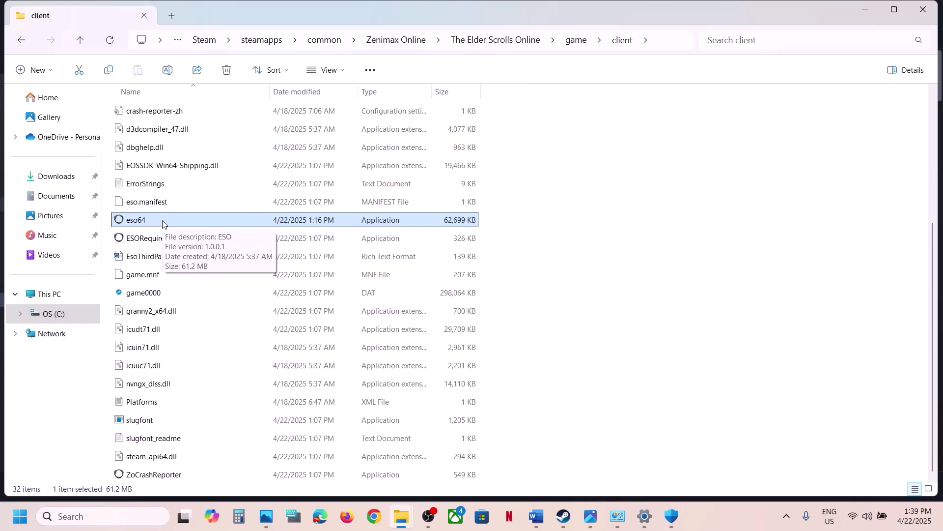
right_click(163, 223)
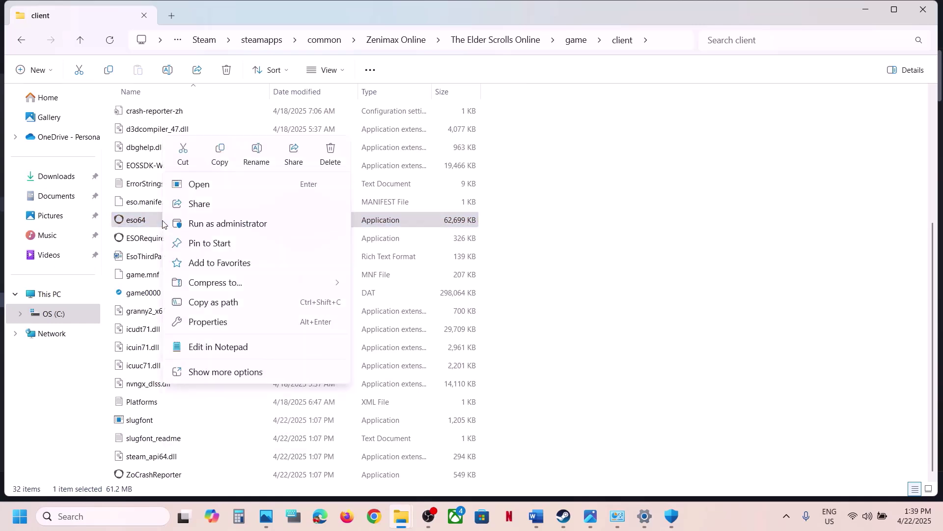
left_click(218, 323)
left_click(285, 196)
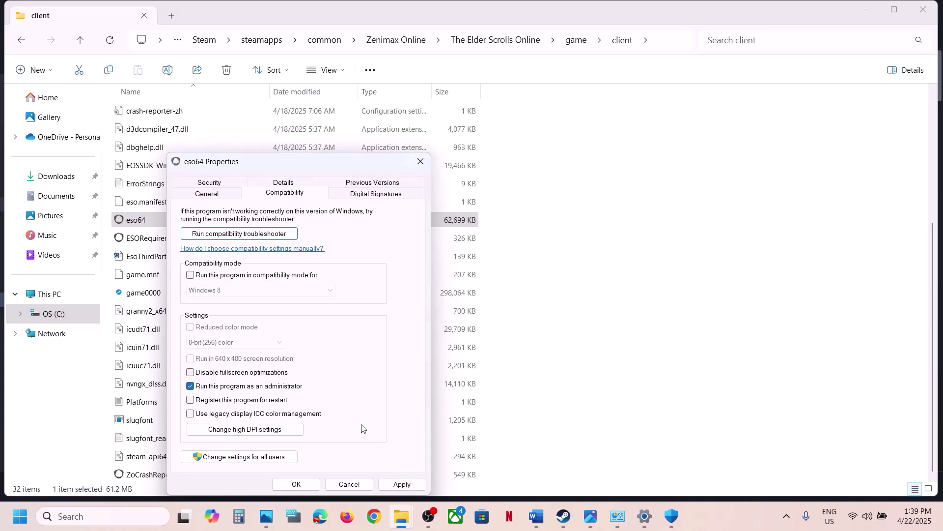
left_click(399, 487)
left_click(297, 484)
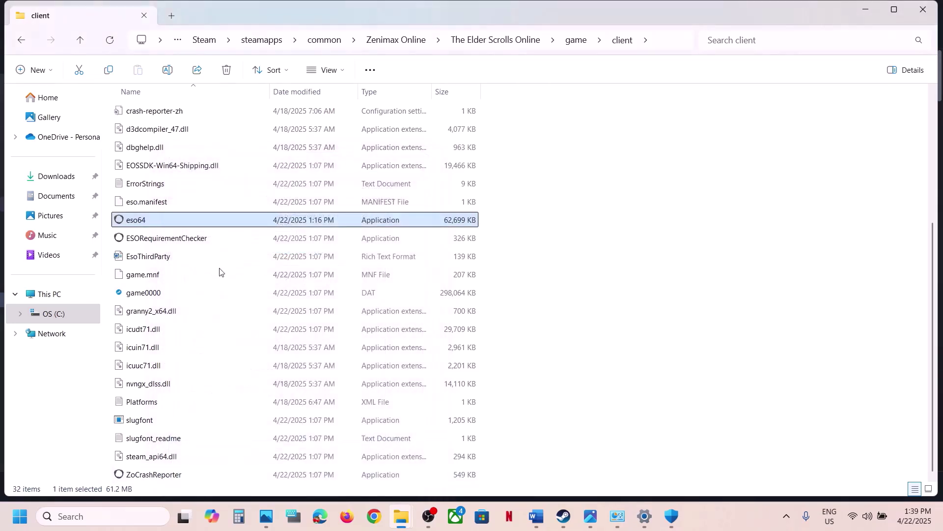
Step: Enable compatibility mode for Windows 8 in the properties of eso64 and apply it
right_click(157, 223)
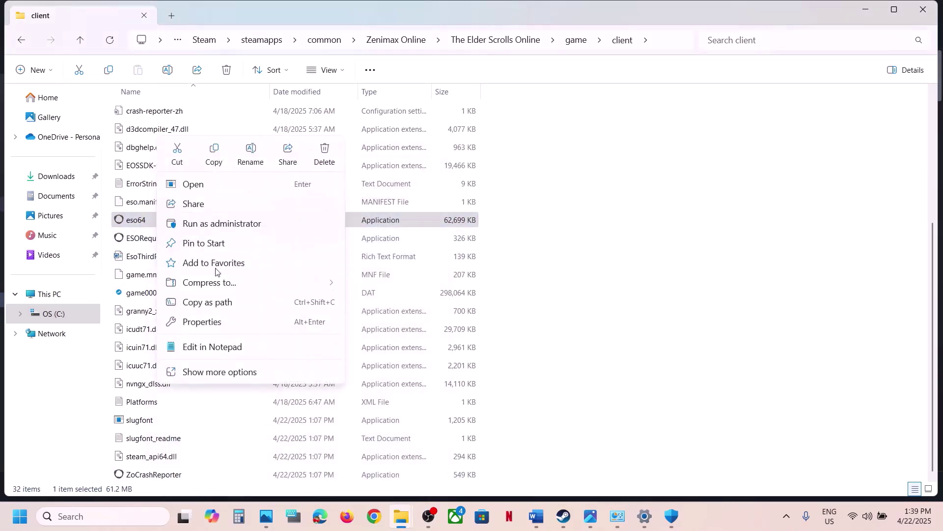
left_click(207, 321)
left_click(281, 196)
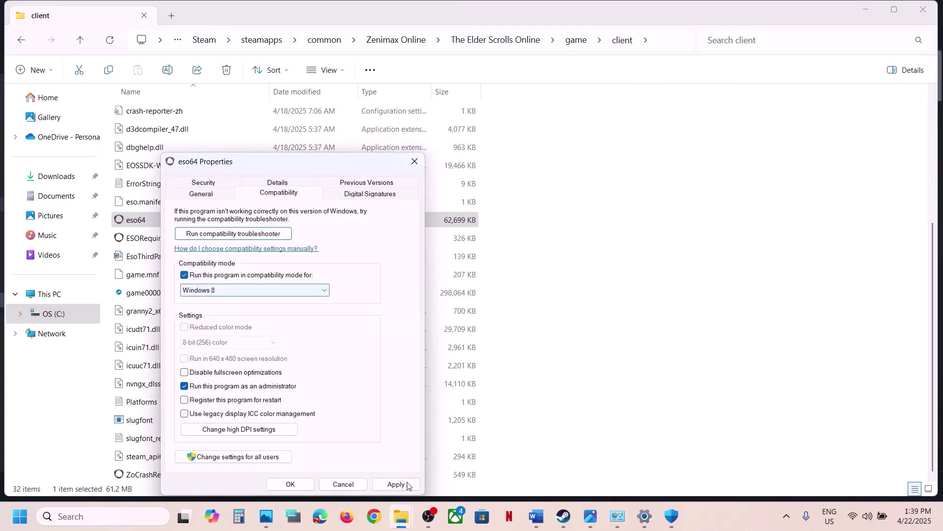
left_click(398, 484)
left_click(291, 484)
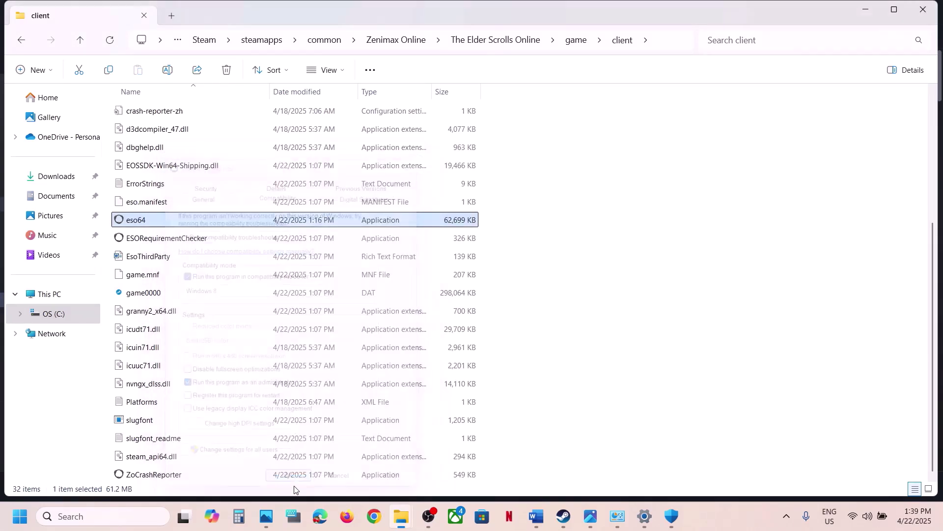
Step: Set the compatibility mode of eso64 to Windows 7 and apply it
right_click(158, 221)
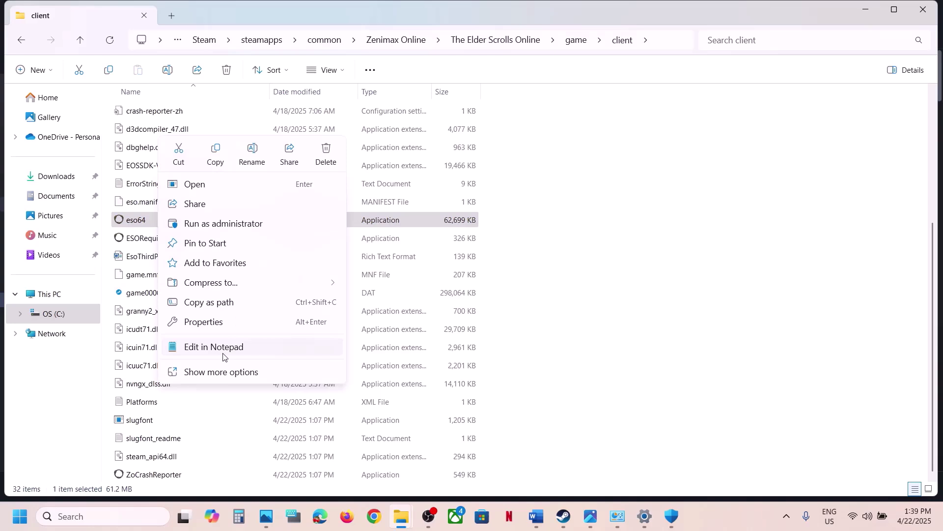
left_click(218, 324)
left_click(276, 195)
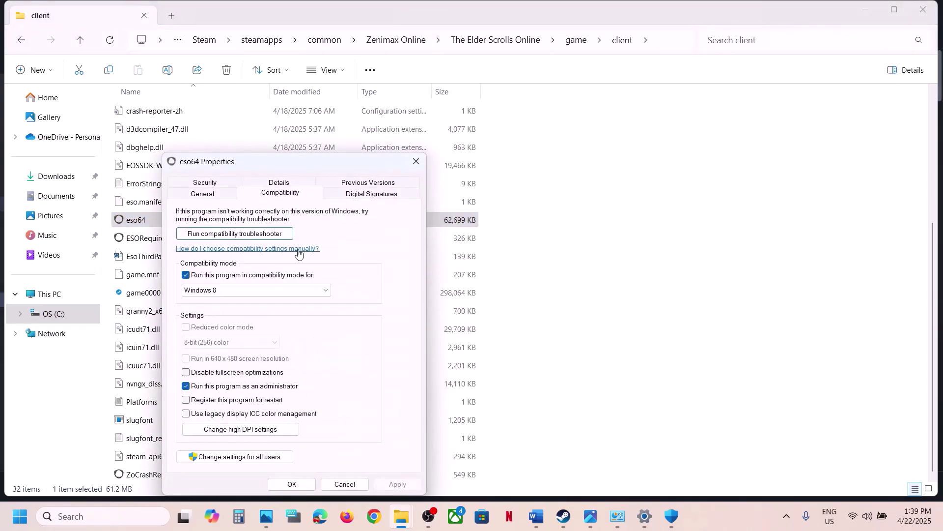
left_click(255, 290)
left_click(221, 324)
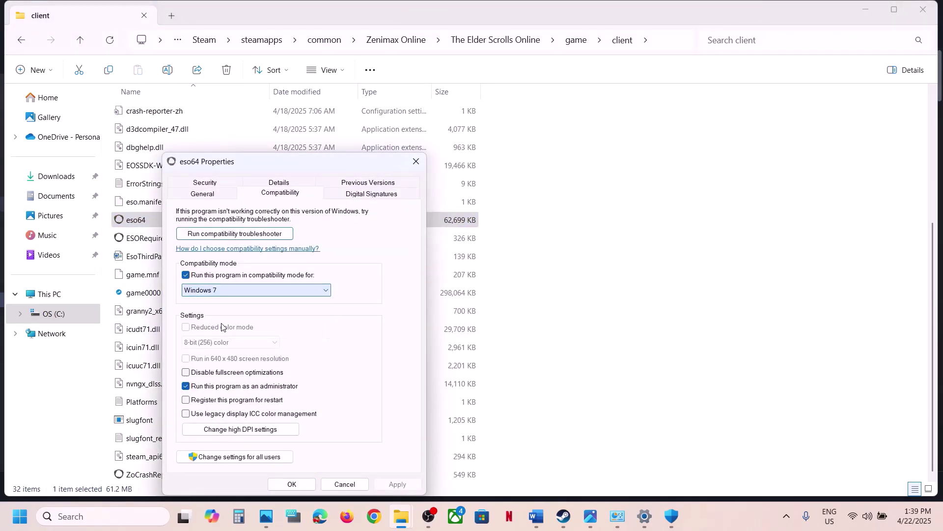
left_click(397, 484)
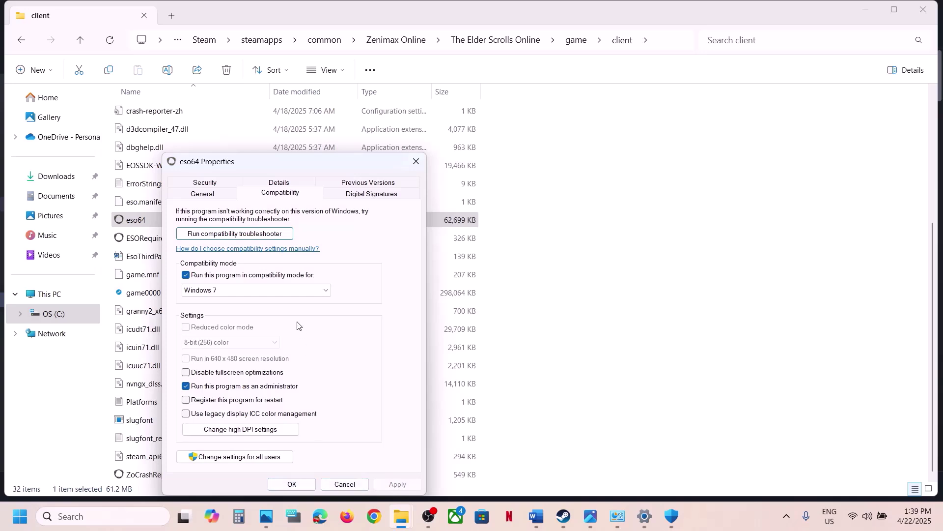
Step: Check the other compatibility mode options for eso64, keep Windows 7, and disable fullscreen optimizations
left_click(287, 291)
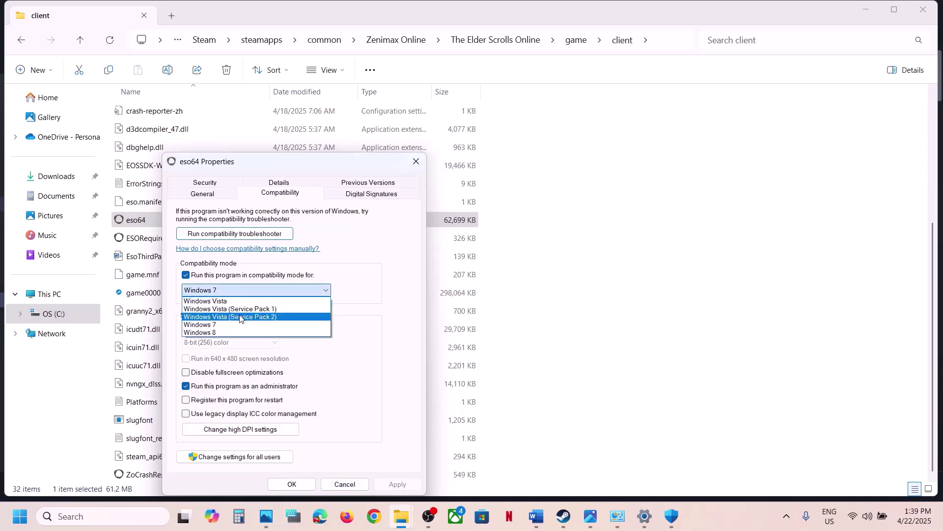
left_click(336, 268)
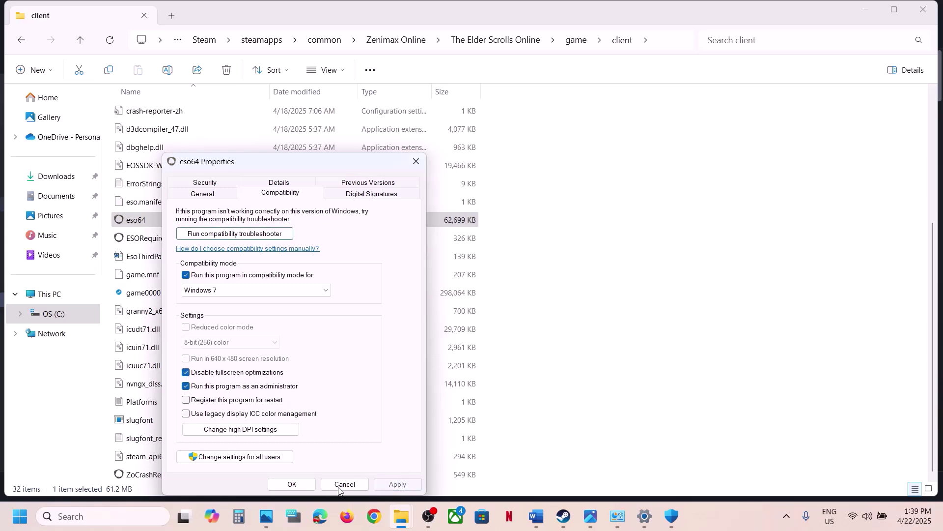
left_click(291, 484)
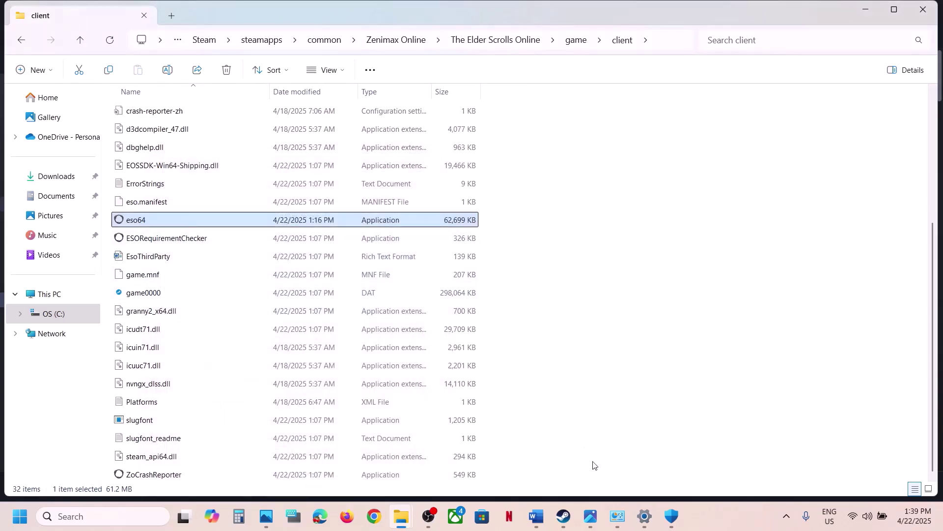
Step: Turn off compatibility mode in the properties of eso64 and apply the change
right_click(214, 217)
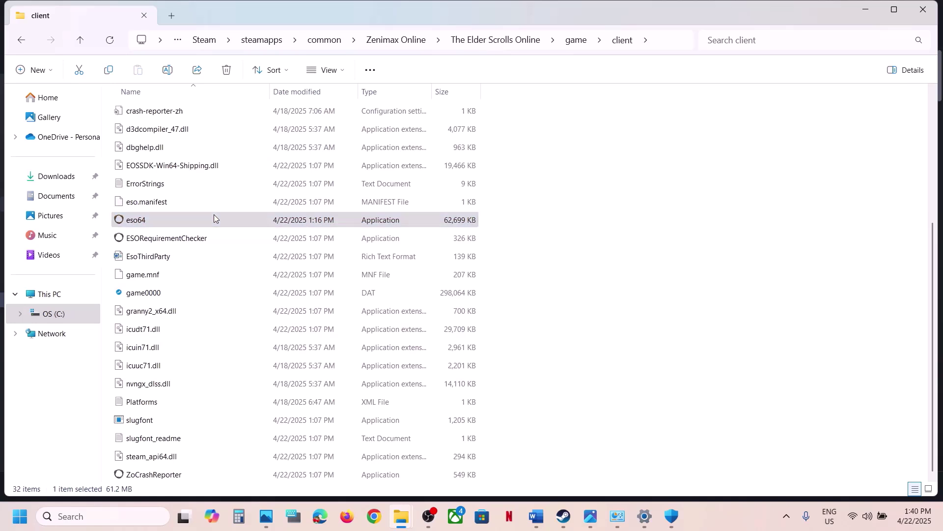
left_click(280, 323)
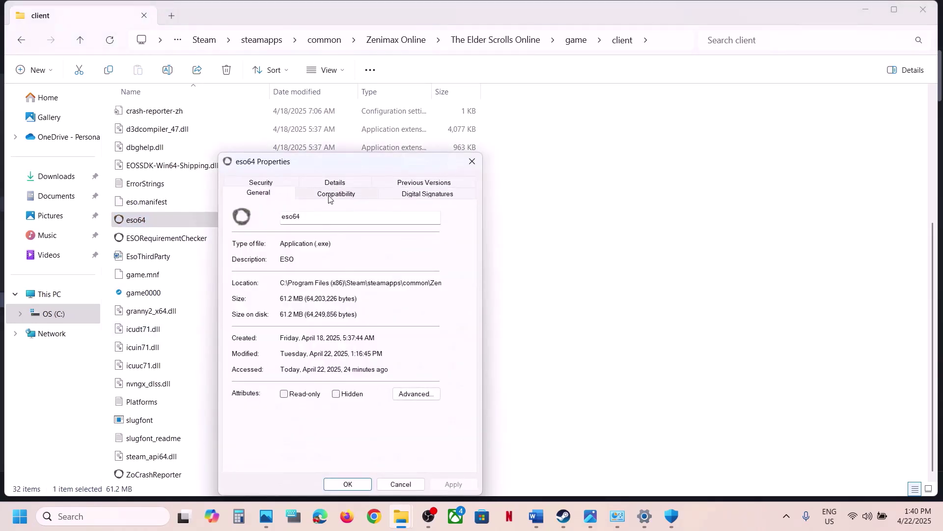
left_click(329, 194)
left_click(242, 275)
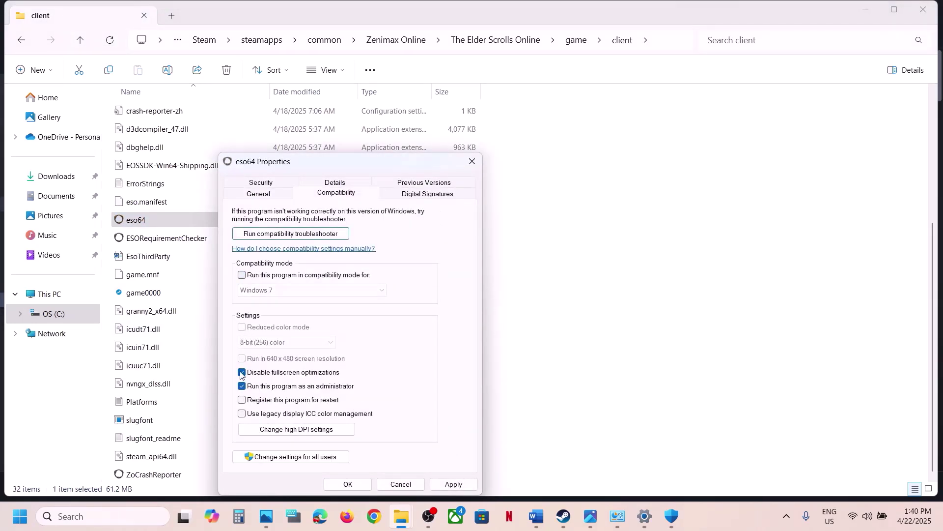
left_click(445, 484)
left_click(348, 484)
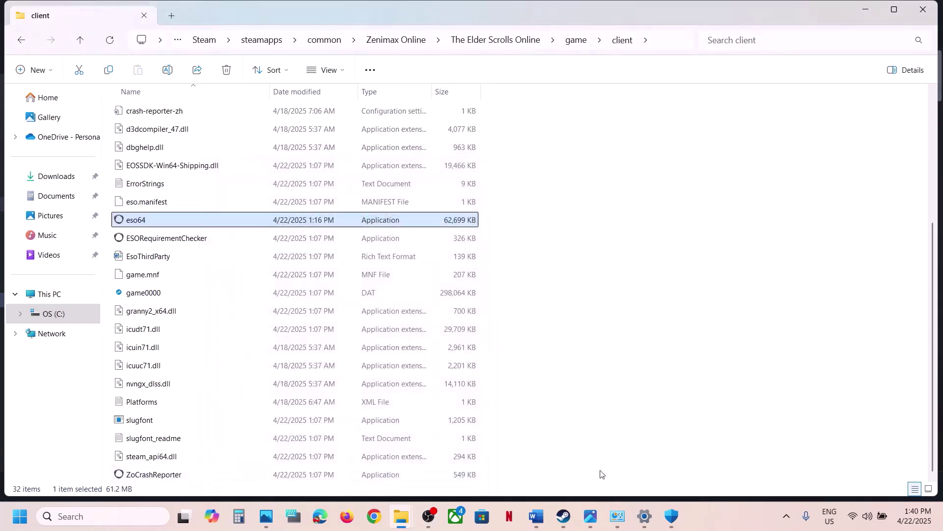
Step: Return to the Word document and read the fix listed as Step 7
left_click(537, 515)
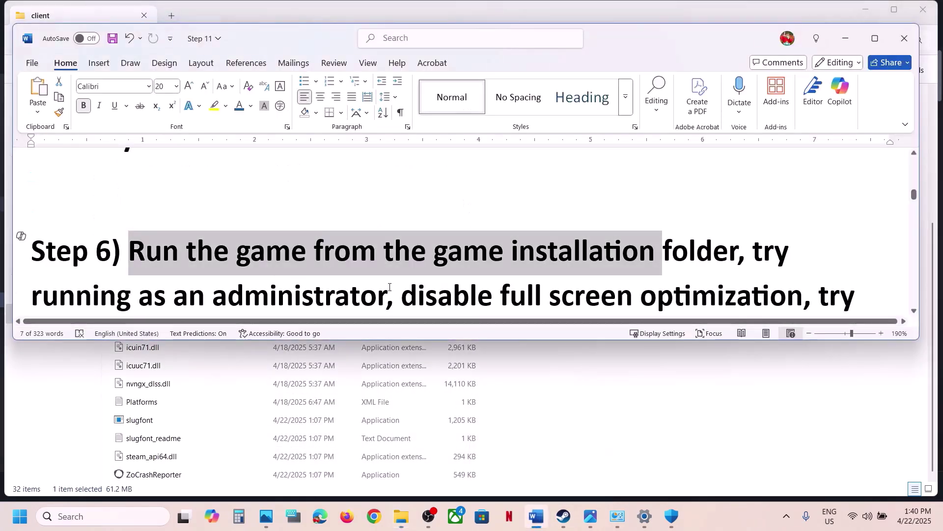
scroll(390, 287, "down", 3)
scroll(390, 286, "down", 3)
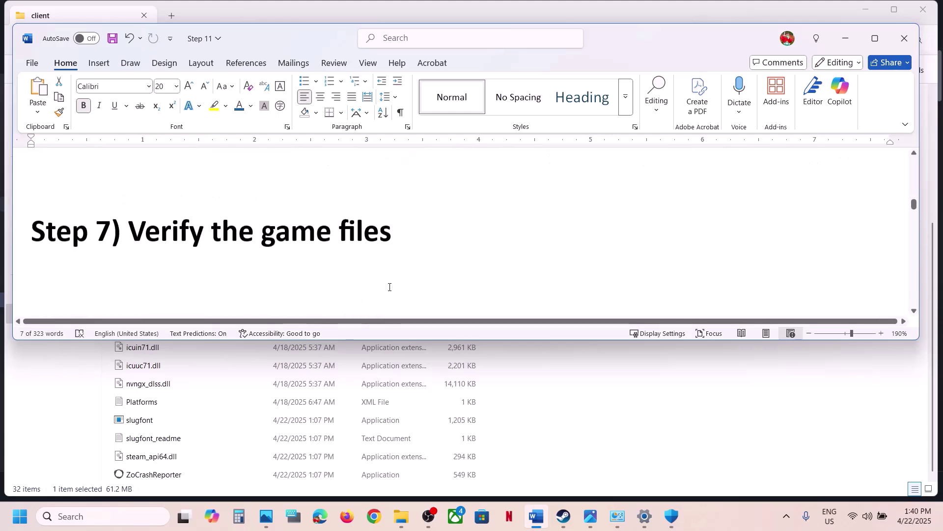
Step: Switch to Steam and check the file integrity option in The Elder Scrolls Online's installed files properties
left_click(564, 517)
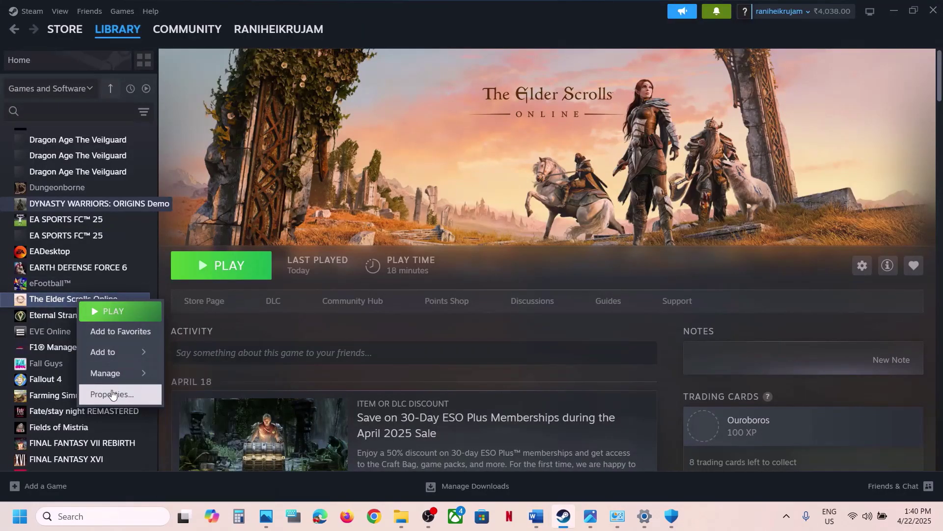
left_click(114, 393)
left_click(275, 195)
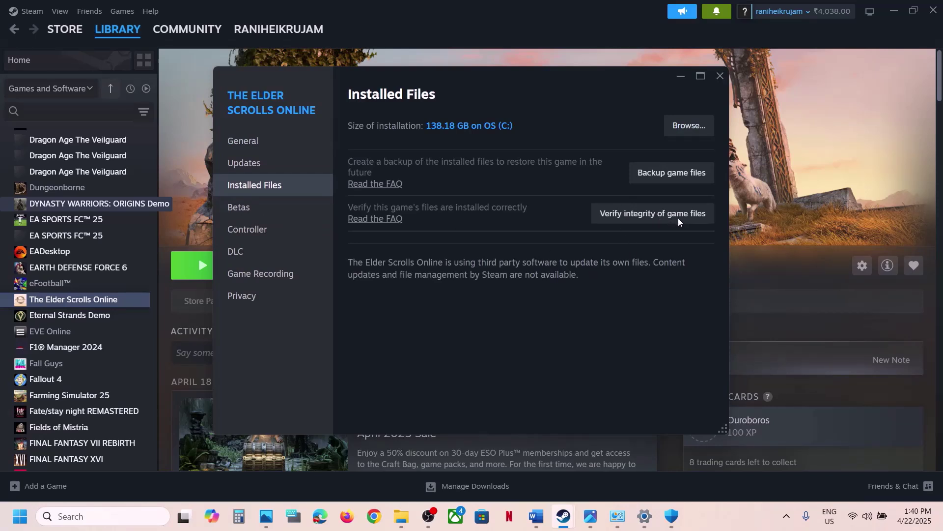
left_click(719, 76)
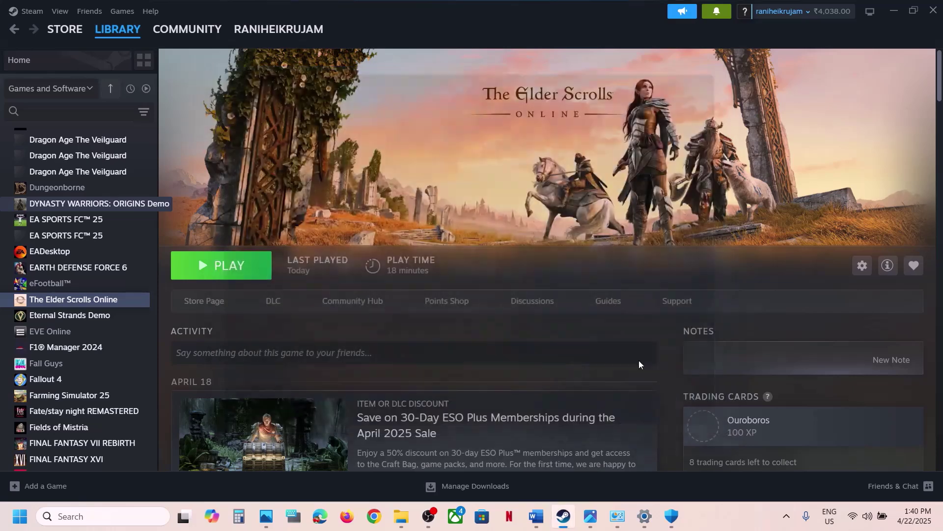
Step: Return to the Word document and read the overclocking advice listed as Step 8
left_click(536, 516)
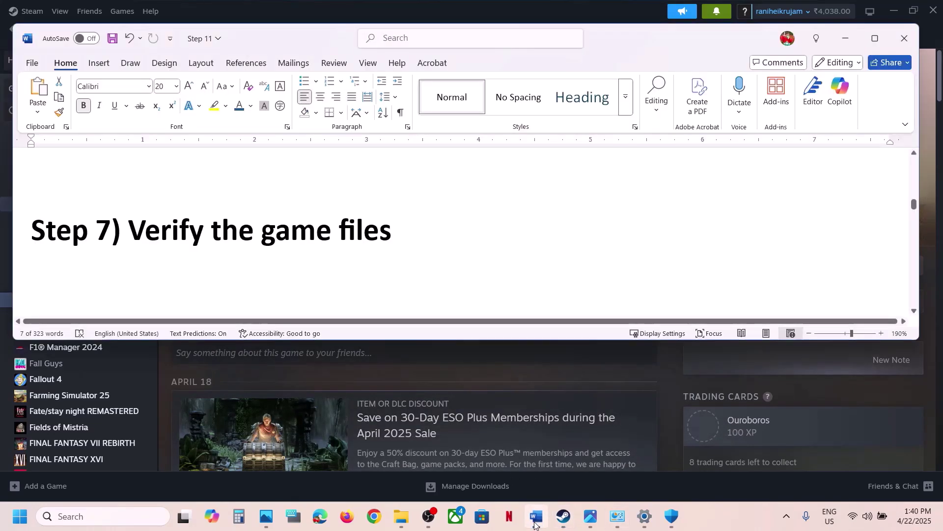
scroll(420, 265, "down", 3)
scroll(420, 266, "down", 1)
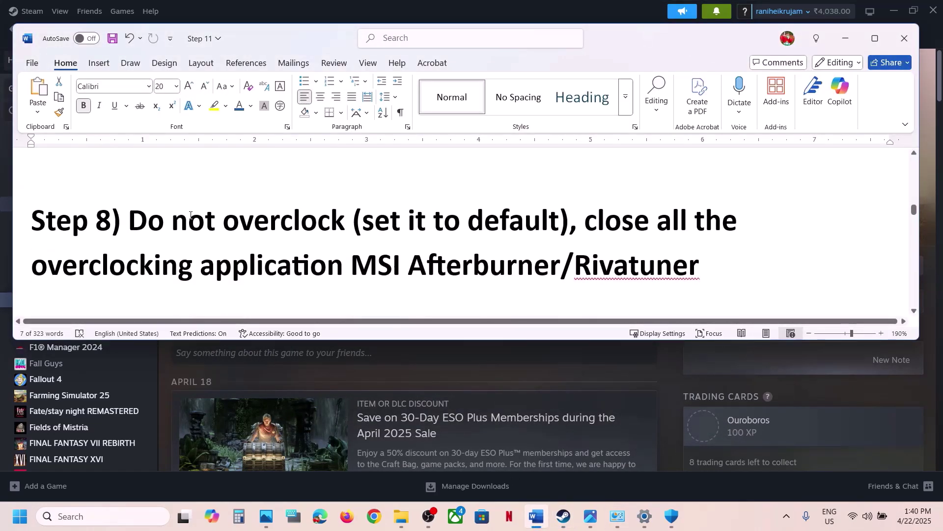
left_click(333, 233, "shift")
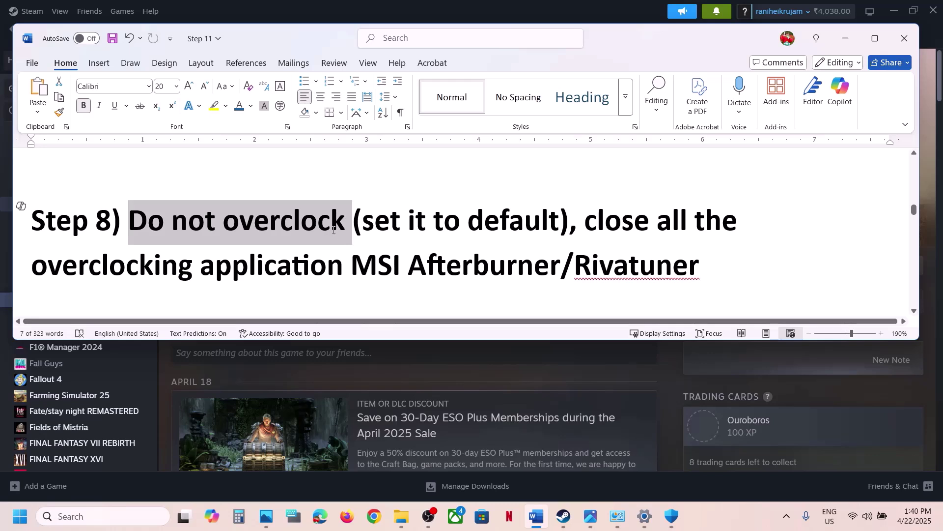
left_click_drag(363, 231, 617, 258)
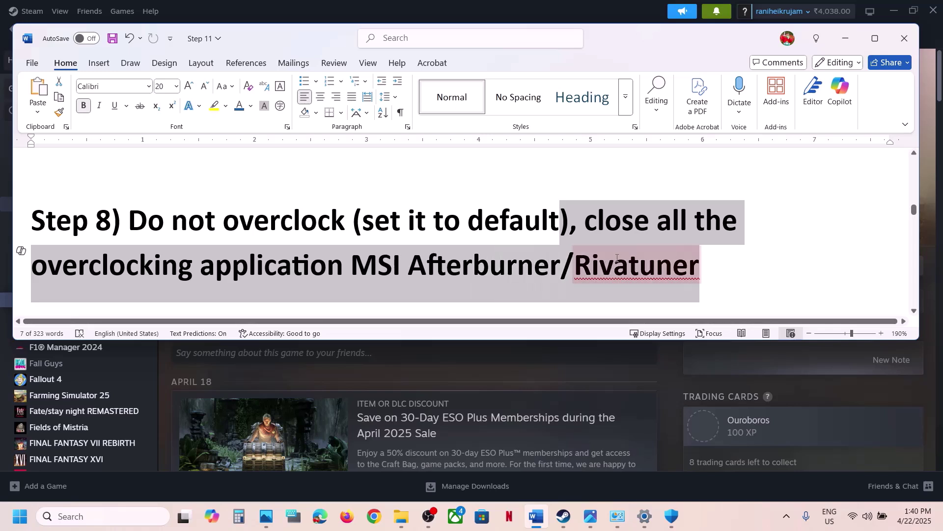
left_click(490, 257)
left_click_drag(49, 265, 335, 270)
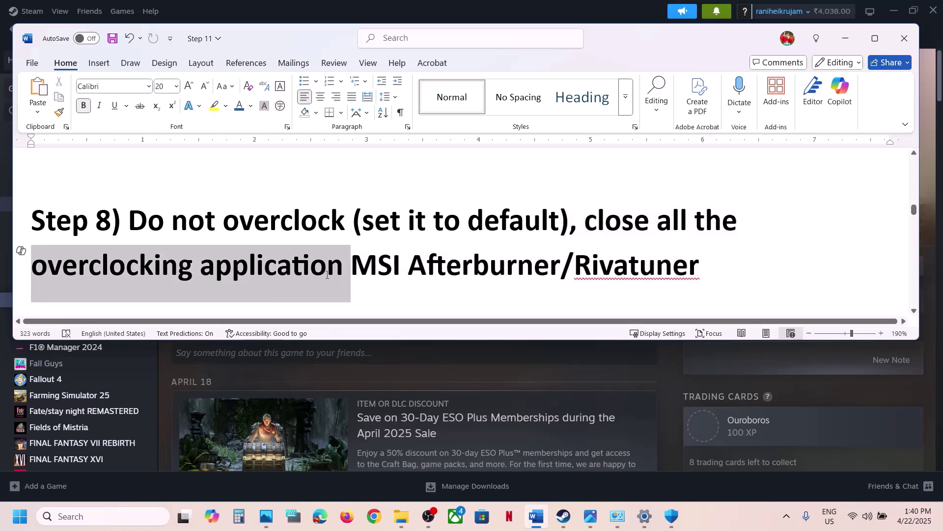
Step: Read the fix about renaming and backing up the save game files listed as Step 9
scroll(327, 275, "down", 2)
scroll(327, 274, "down", 2)
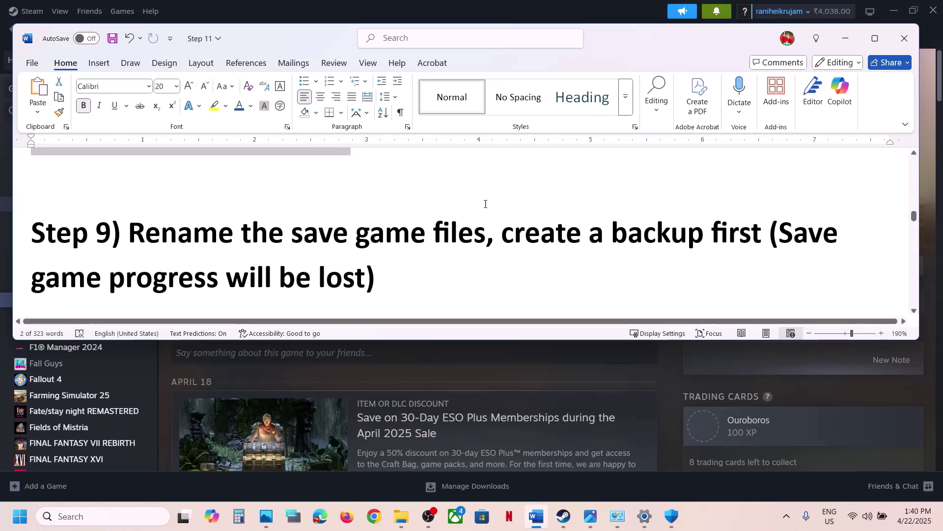
left_click_drag(710, 233, 809, 274)
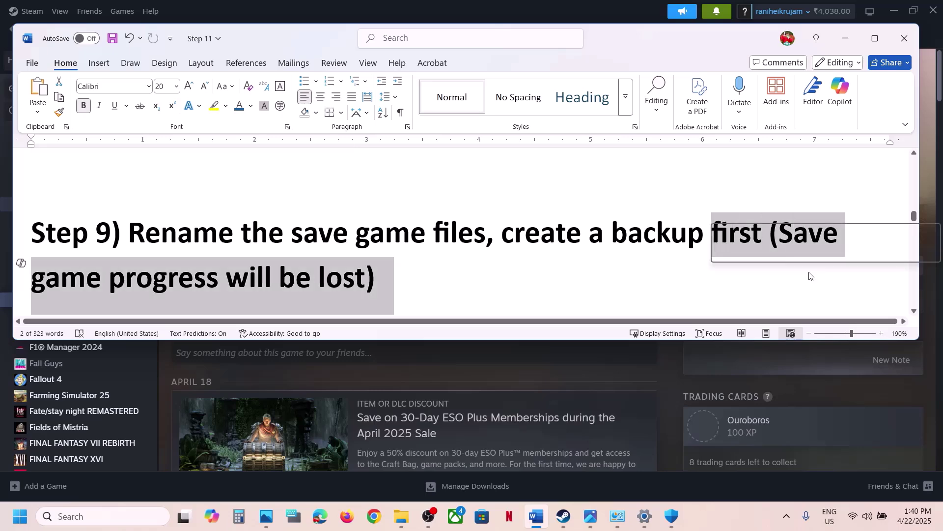
Step: Switch to File Explorer and back up the Elder Scrolls Online folder from Documents by copying it to the desktop
left_click(633, 380)
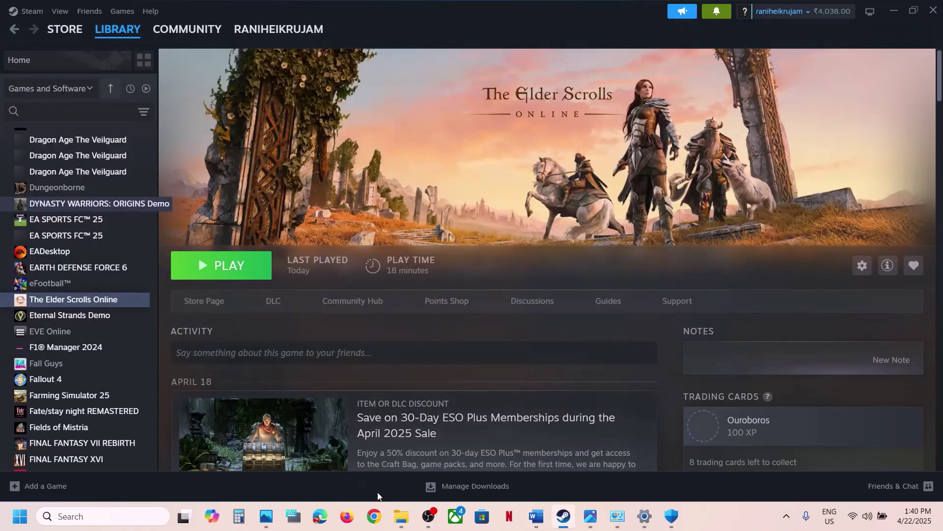
mouse_move(393, 517)
left_click(433, 474)
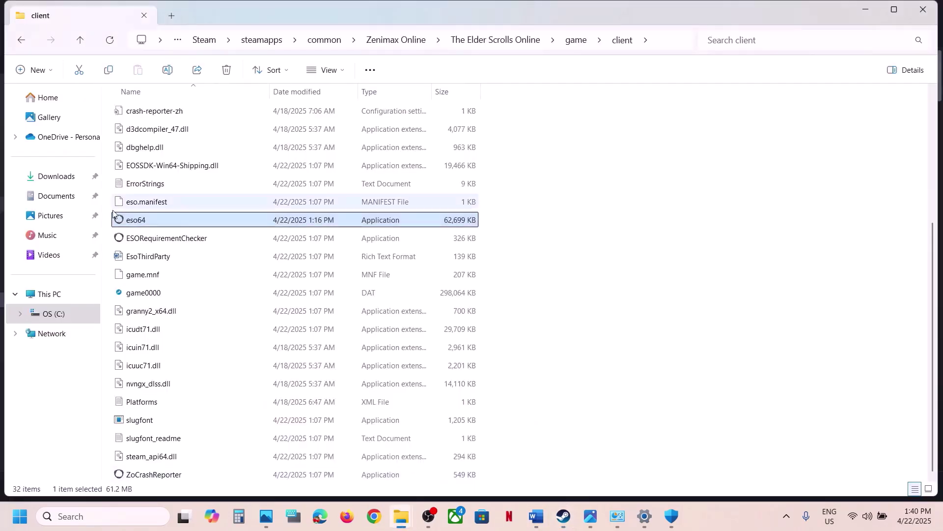
left_click(63, 194)
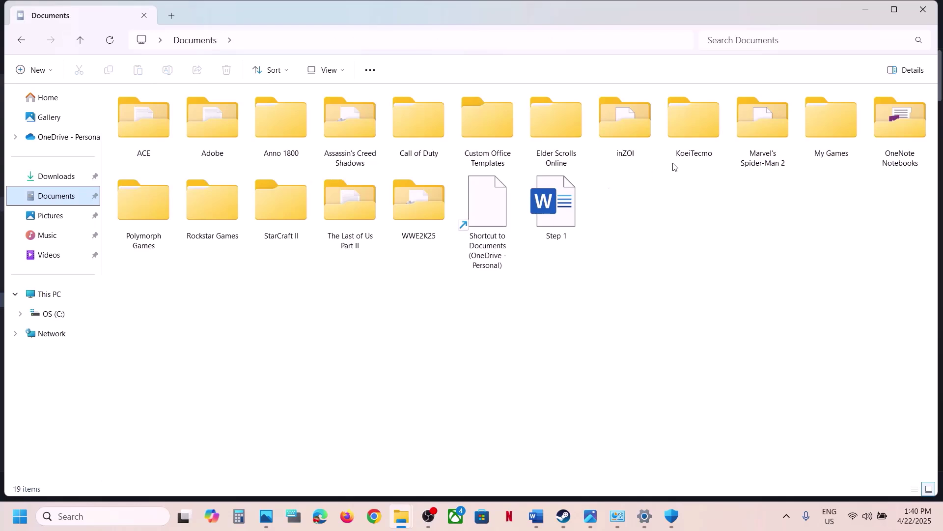
left_click(558, 140)
right_click(558, 141)
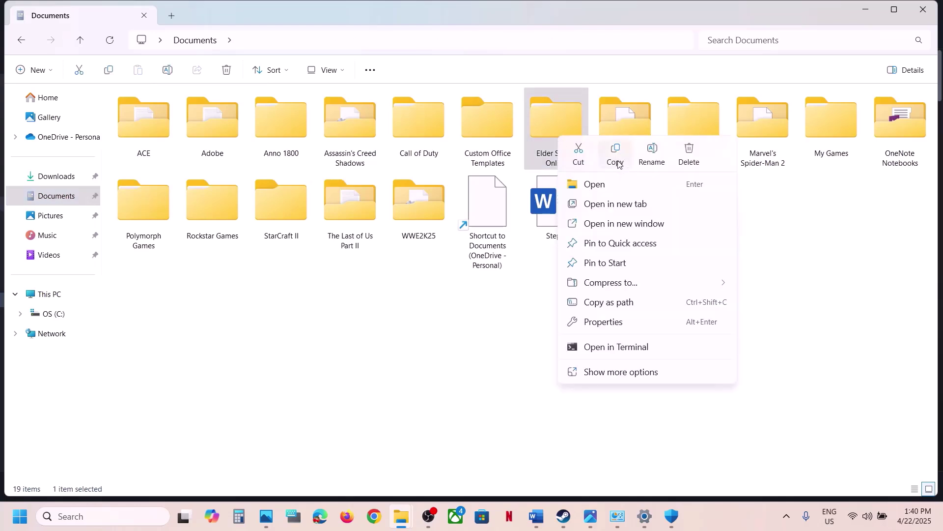
left_click(615, 156)
key("super+d")
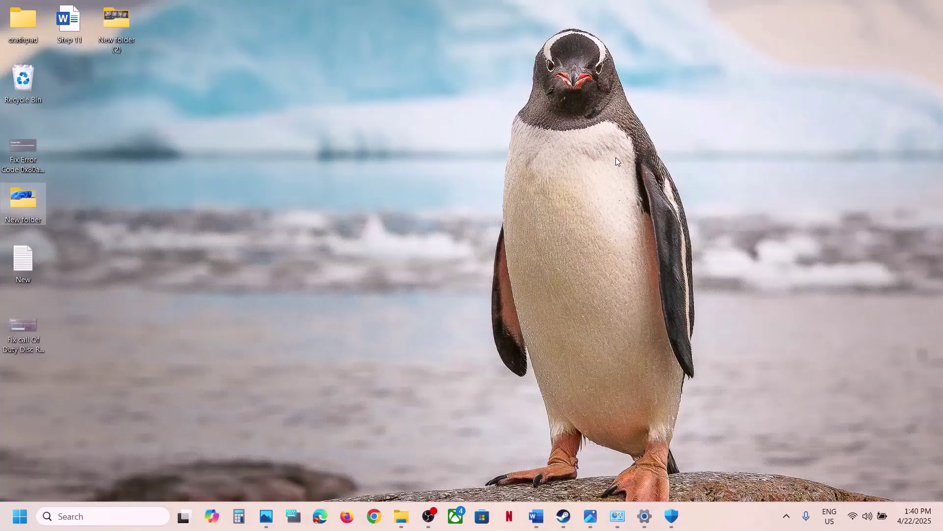
key("ctrl+v")
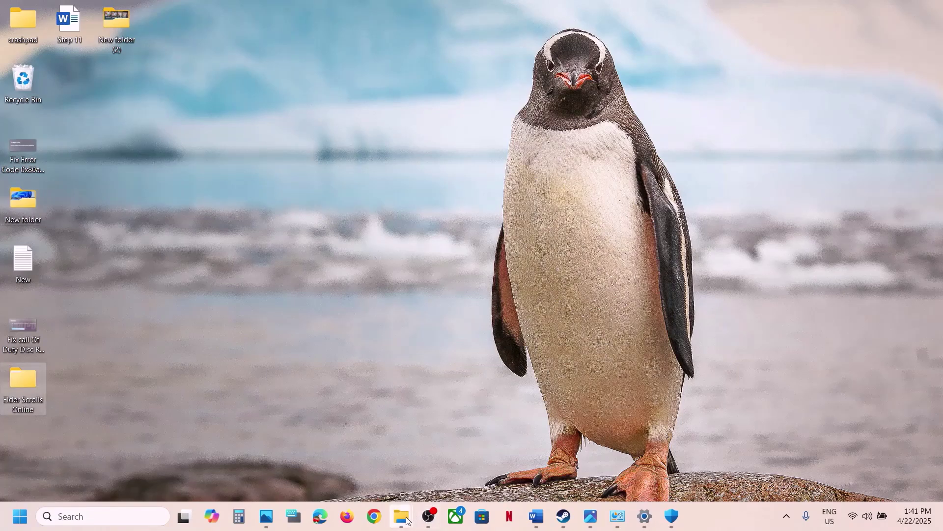
Step: Rename the Elder Scrolls Online folder in Documents to Elder Scrolls Online.old
mouse_move(401, 516)
left_click(467, 450)
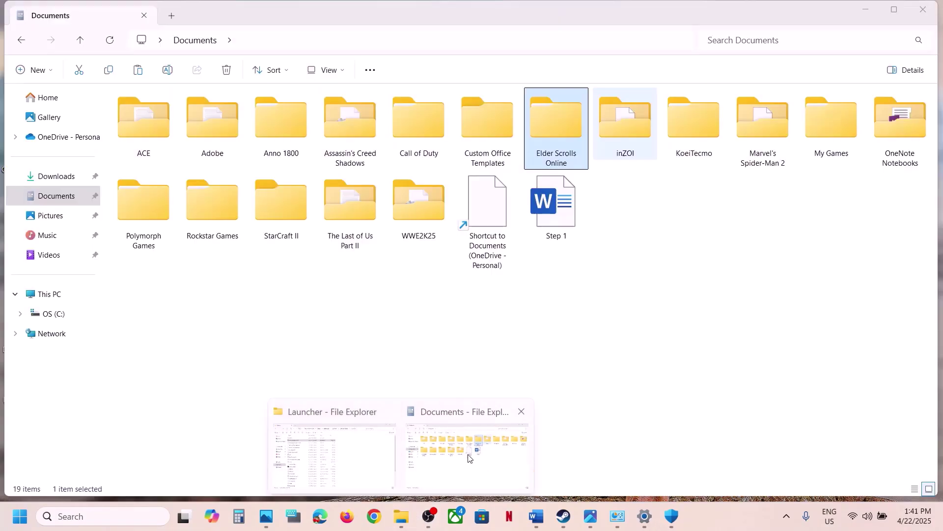
right_click(565, 142)
left_click(696, 152)
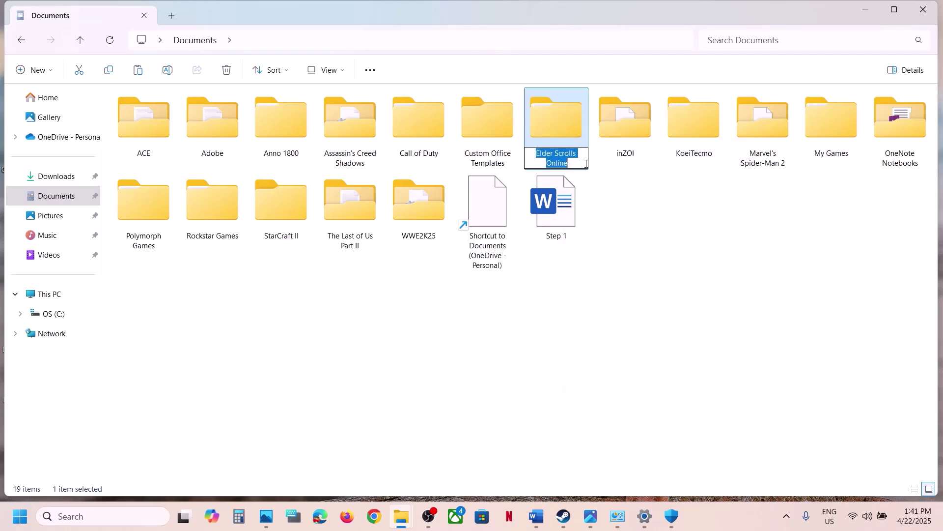
left_click(580, 163)
type("old")
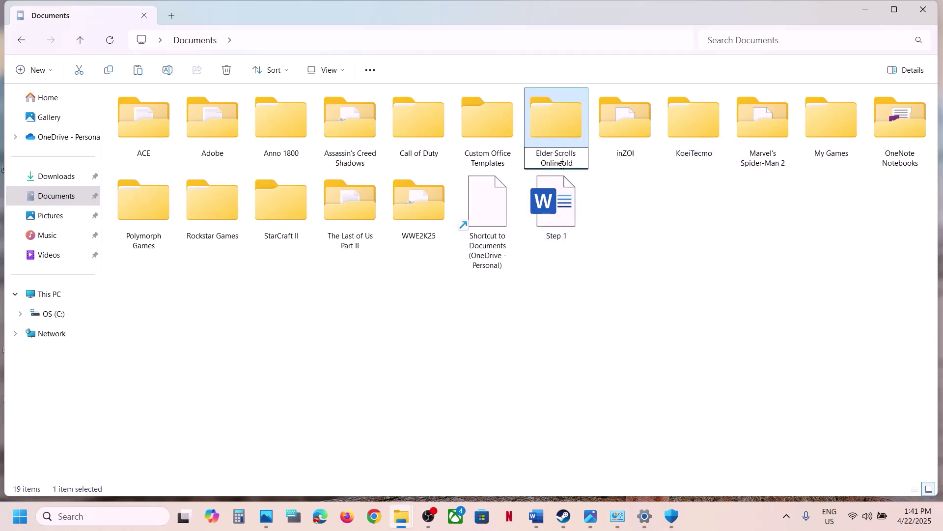
left_click(562, 163)
type(".")
left_click(557, 283)
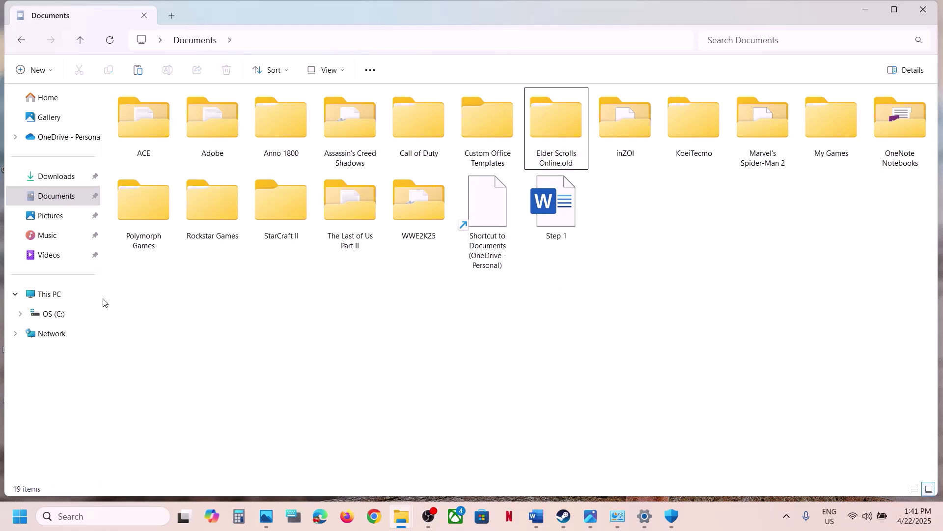
Step: Open the current user's profile folder inside Users on the C: drive
left_click(70, 301)
double_click(206, 126)
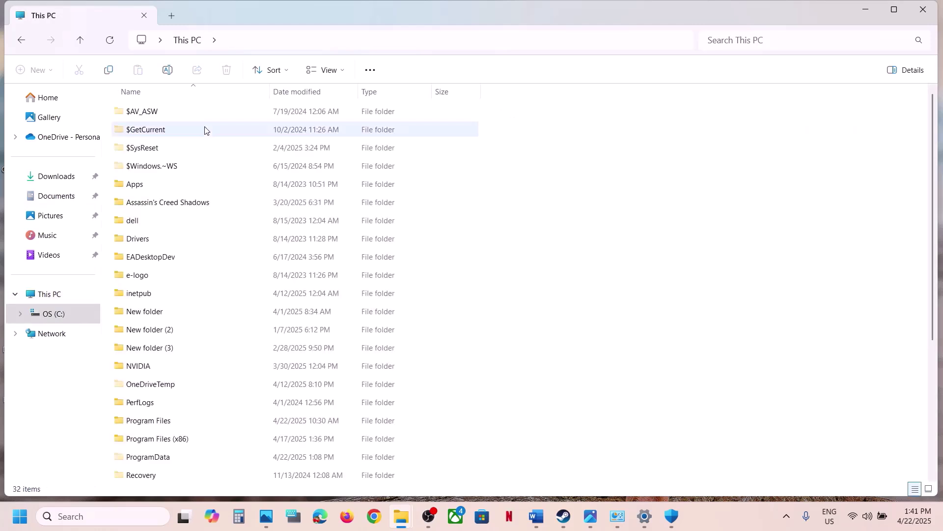
scroll(194, 372, "down", 4)
double_click(152, 330)
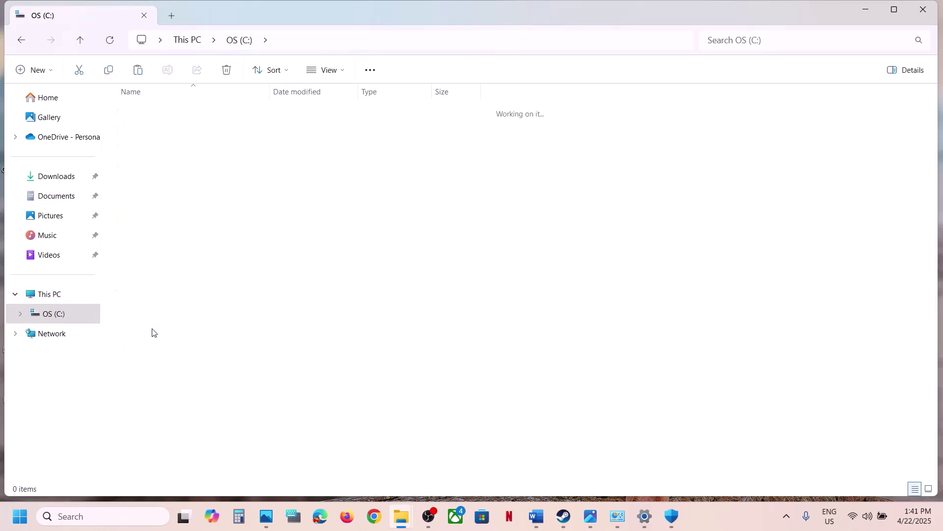
double_click(133, 111)
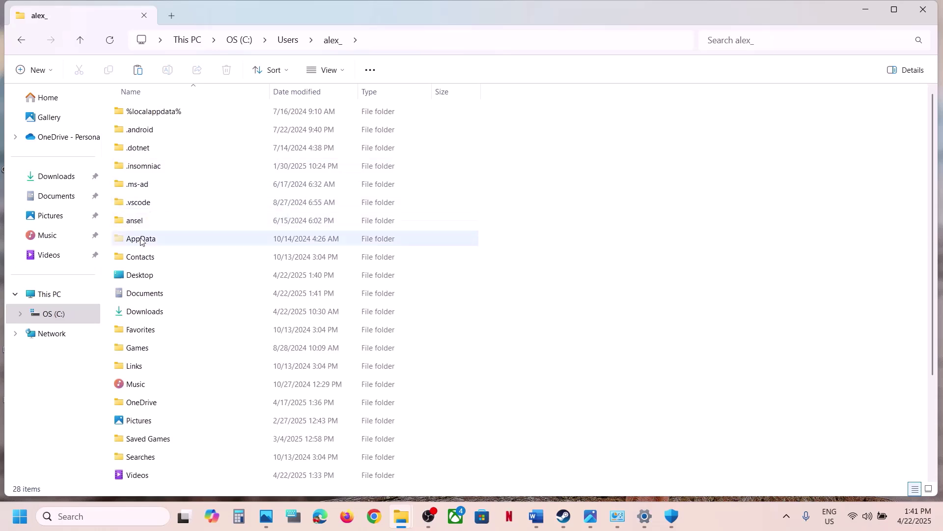
Step: Check that hidden items are set to show, and open the Local folder inside AppData
left_click(141, 239)
left_click(326, 70)
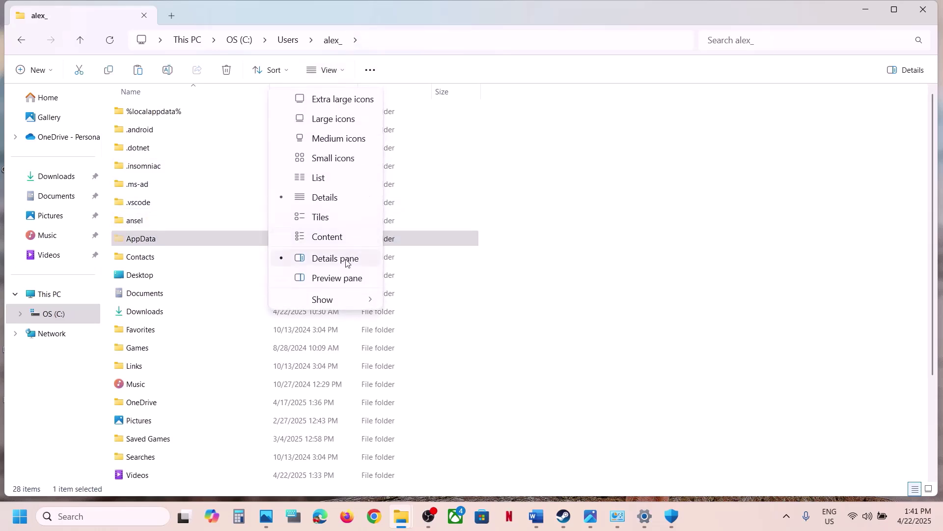
mouse_move(338, 299)
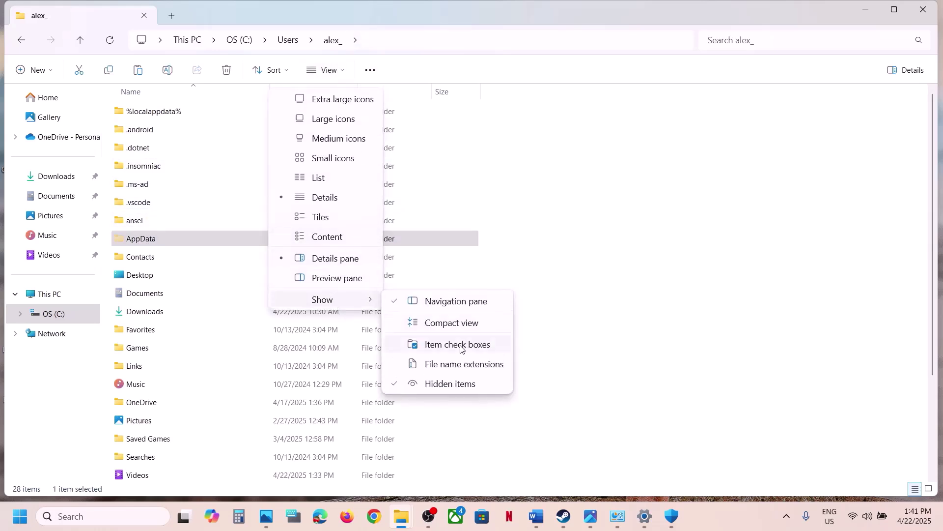
left_click(208, 234)
double_click(205, 236)
left_click(151, 118)
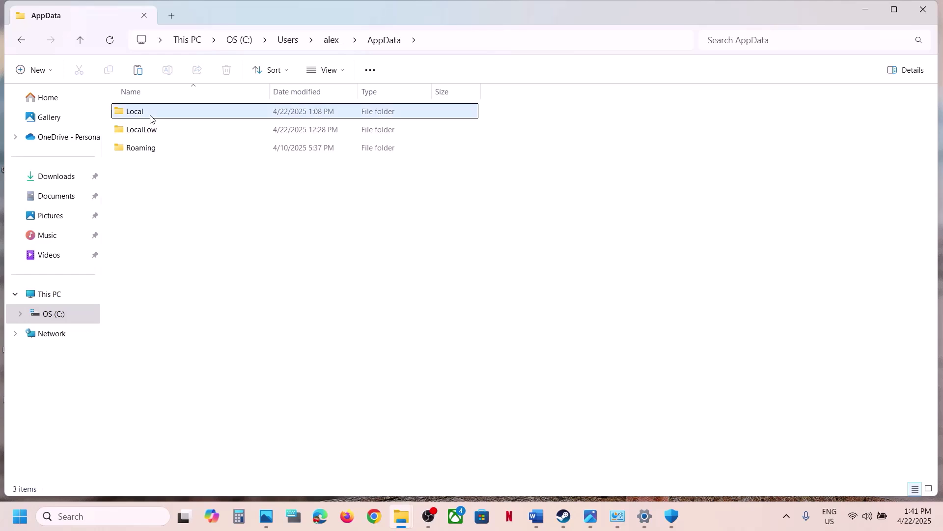
double_click(151, 118)
Step: Rename the Elder Scrolls Online folder in AppData's Local folder to Elder Scrolls Online.old
left_click(183, 184)
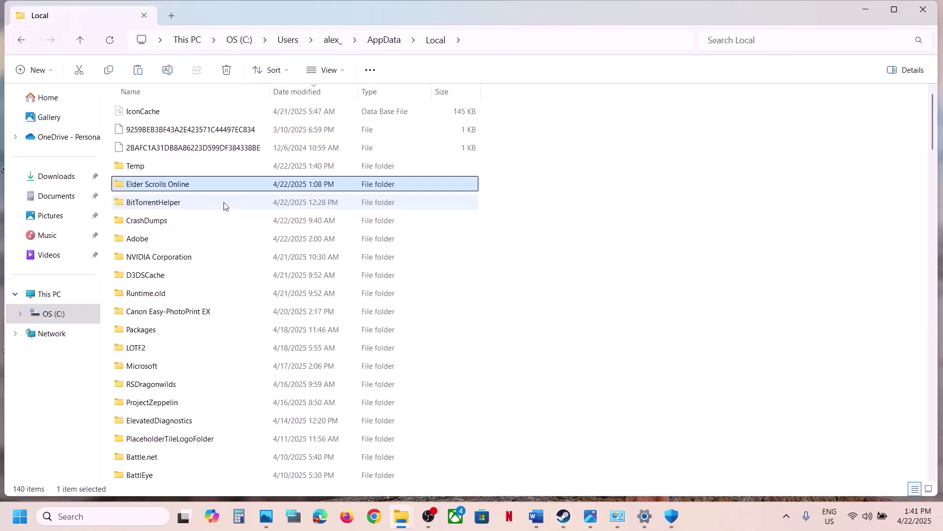
right_click(197, 185)
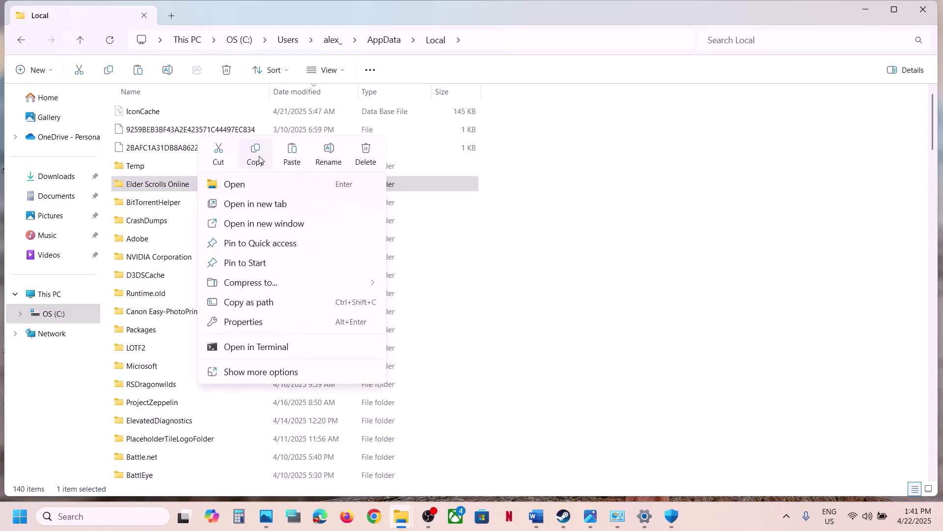
left_click(194, 184)
right_click(182, 186)
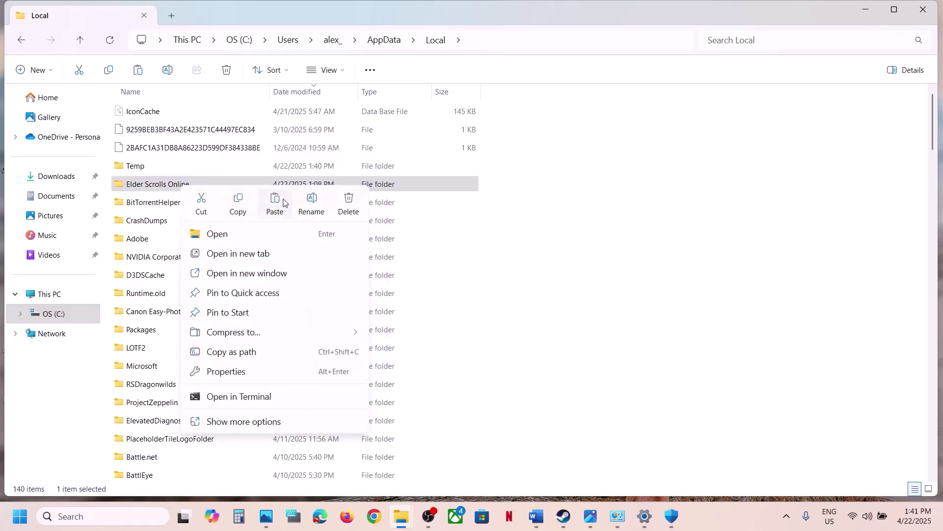
left_click(315, 203)
left_click(205, 184)
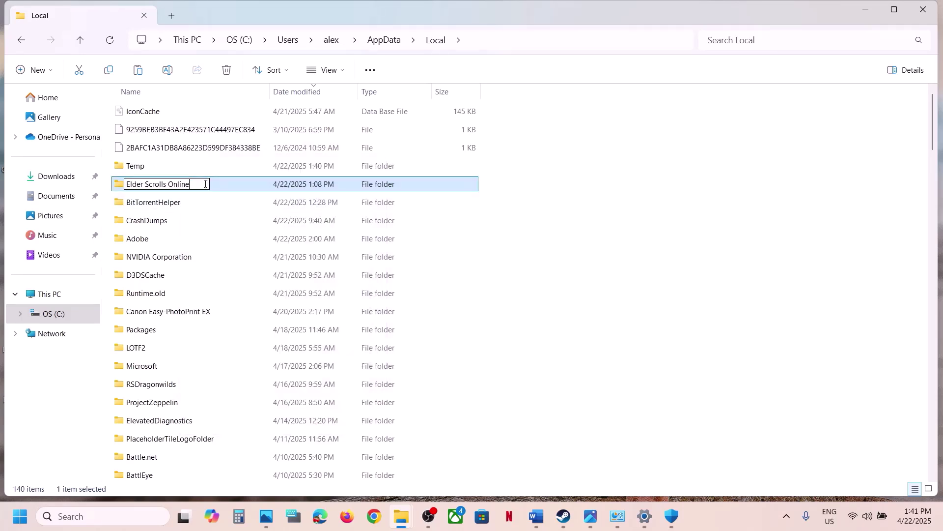
type(".old")
left_click(497, 270)
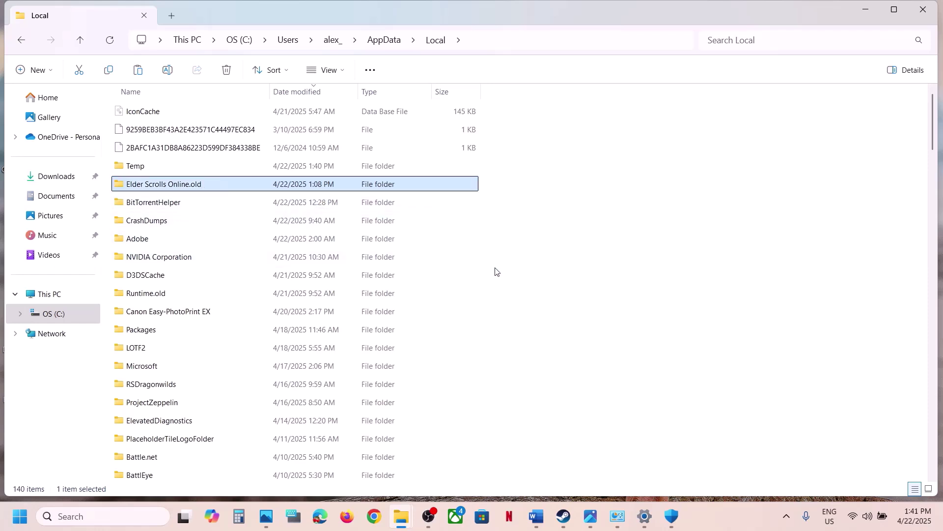
Step: Return to the Word document and read the launch options fix listed as Step 10
left_click(565, 522)
left_click(593, 520)
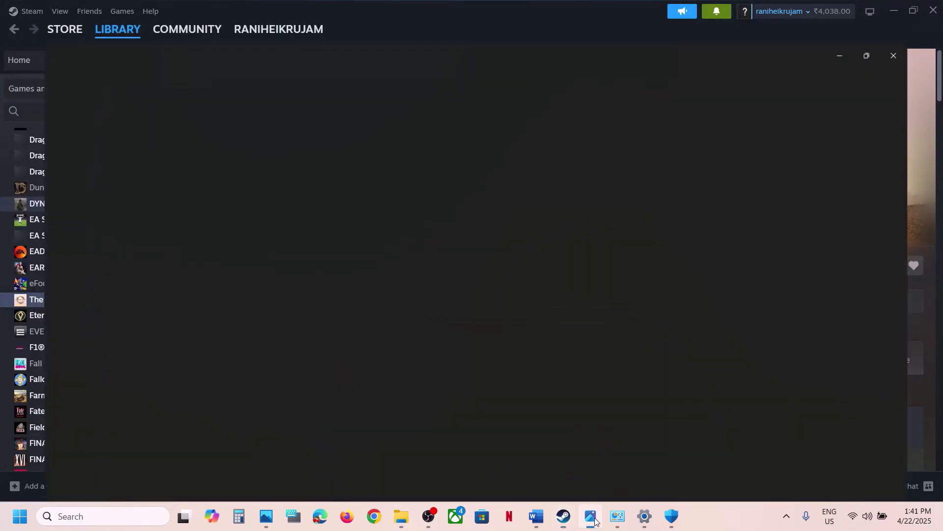
left_click(536, 517)
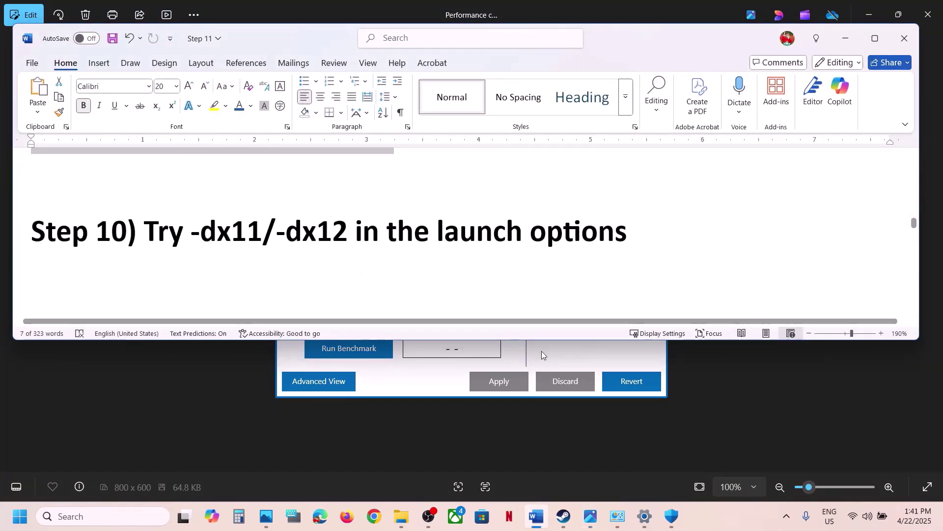
Step: Switch to Steam, open the properties of The Elder Scrolls Online and set its launch options to -dx11
left_click(566, 518)
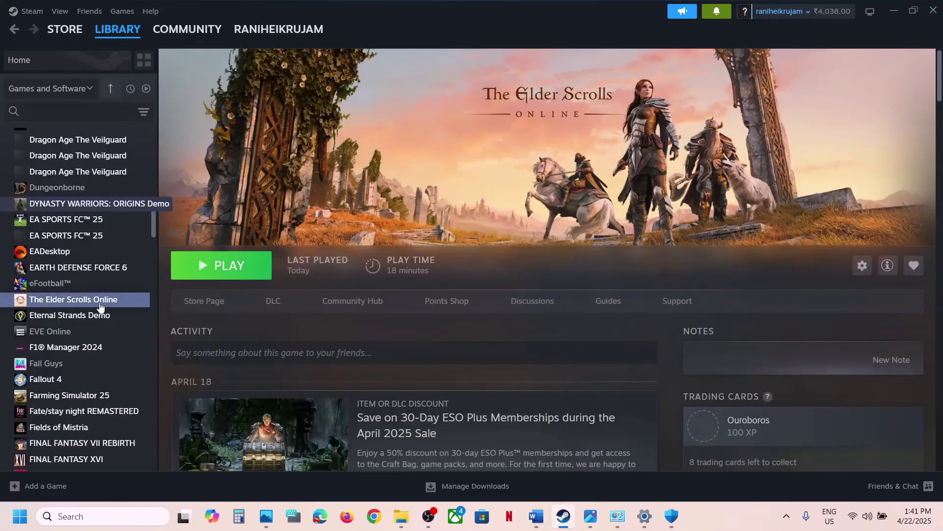
right_click(102, 305)
left_click(146, 396)
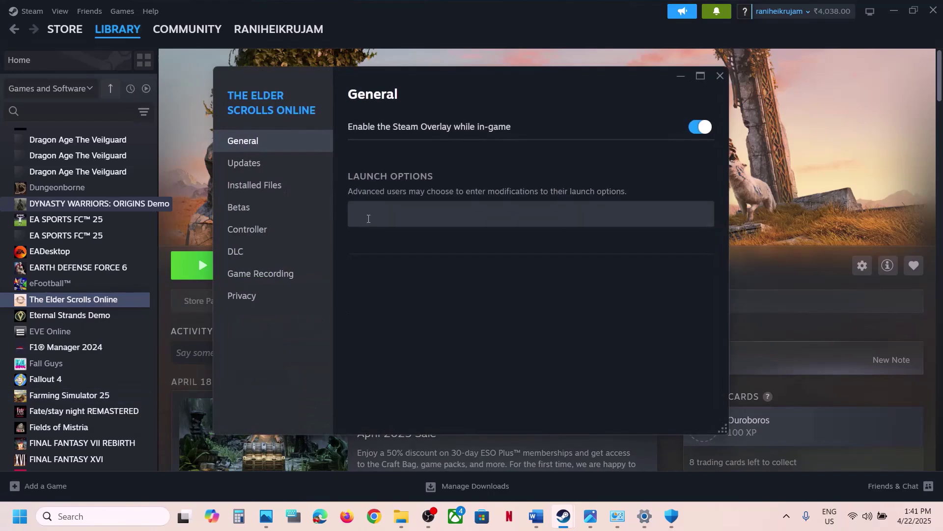
left_click(373, 214)
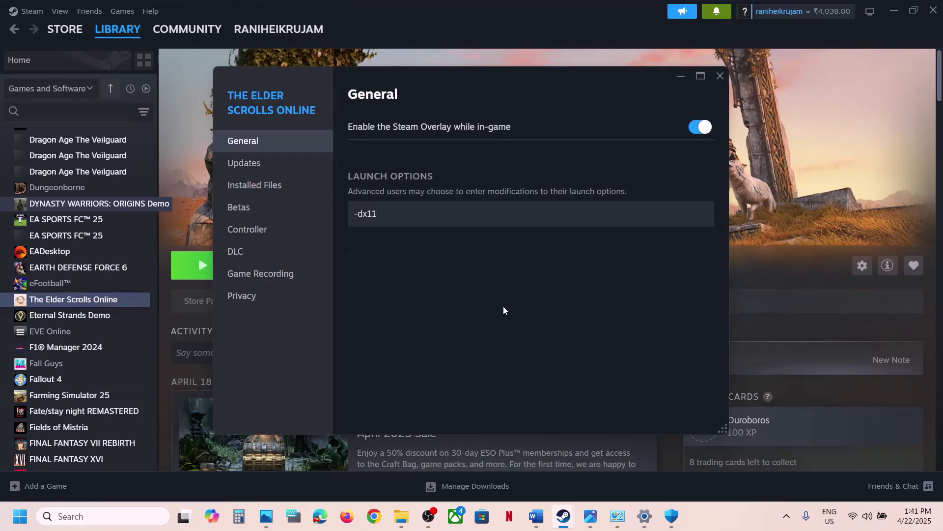
Step: Replace the game's launch options with -dx12
key("ctrl+a")
key("BackSpace")
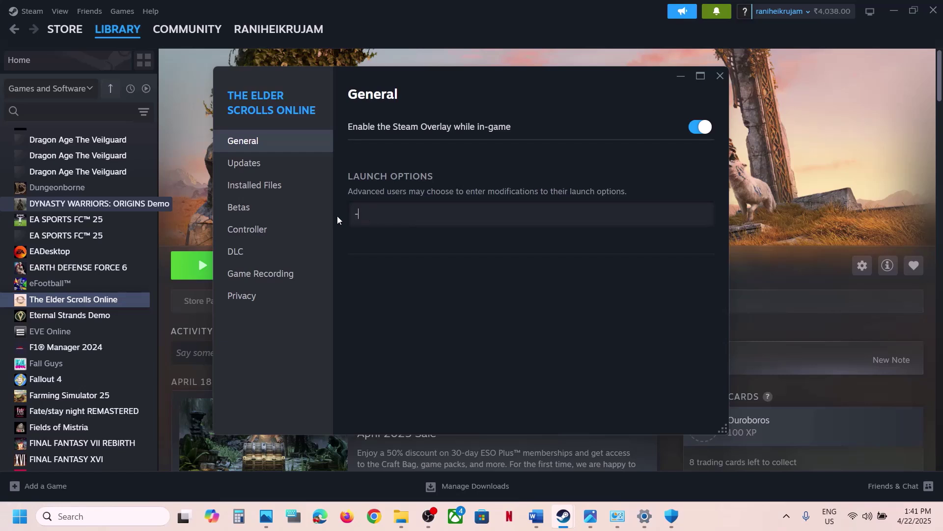
type("-dx12")
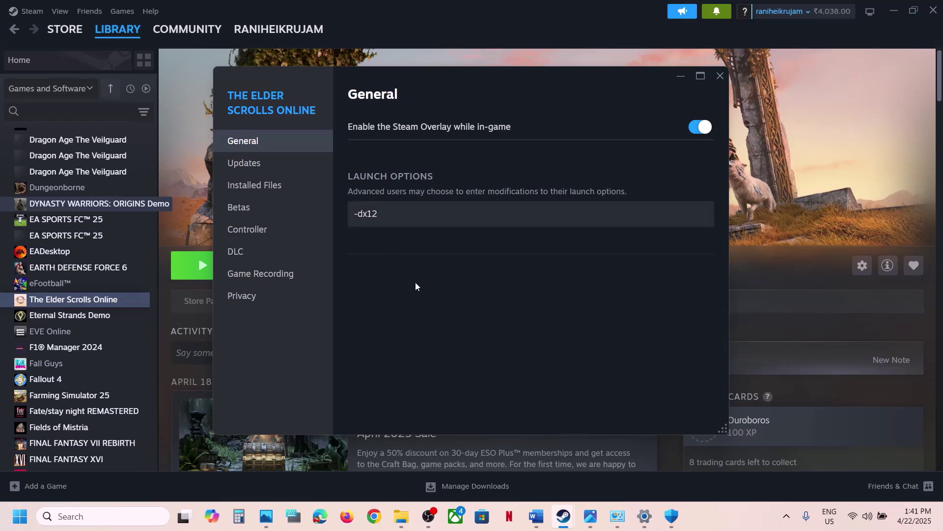
Step: Clear the launch options of The Elder Scrolls Online and close its properties
key("ctrl+a")
key("BackSpace")
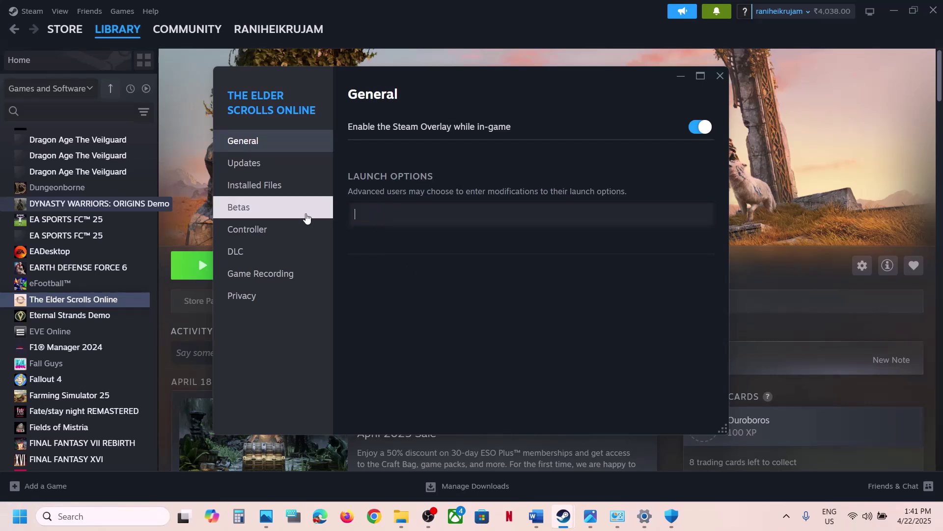
left_click(720, 76)
Step: Return to the Word document and read Step 11 on clean graphics driver installation, highlighting the NVIDIA and AMD download links
left_click(543, 518)
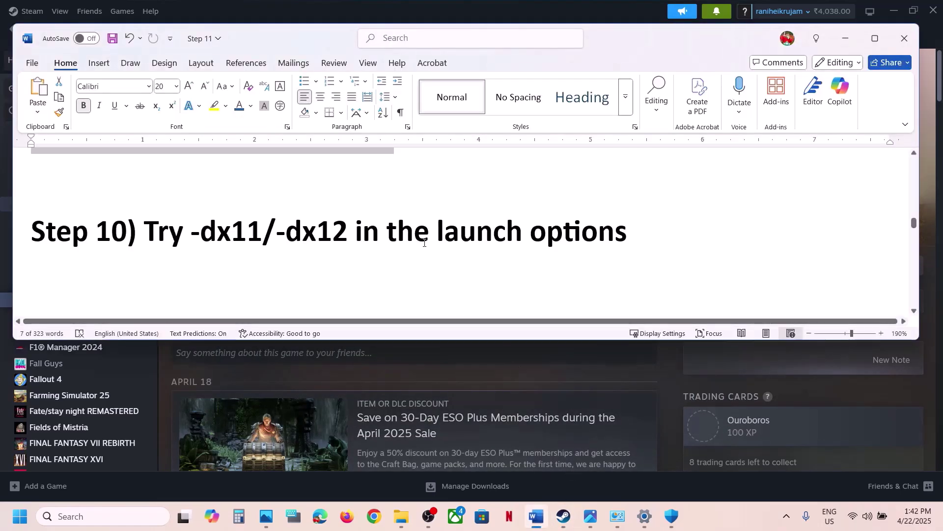
scroll(425, 243, "down", 5)
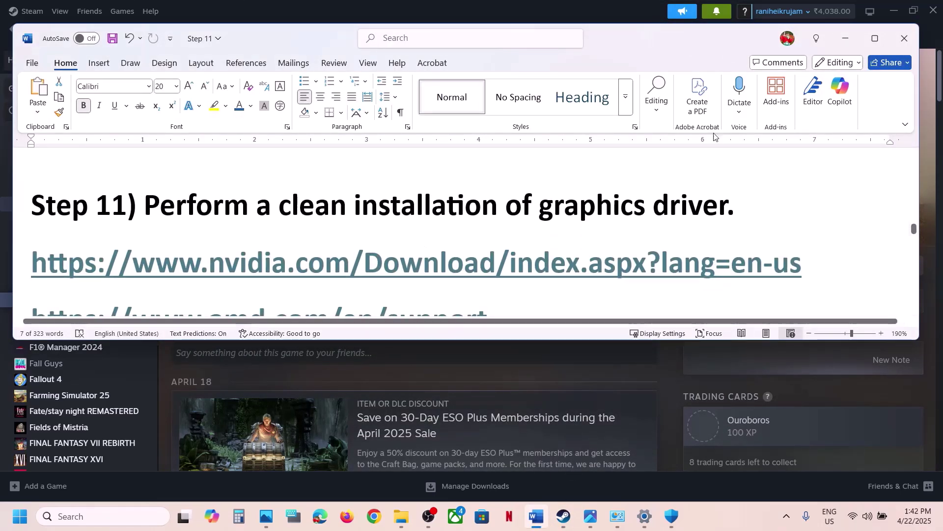
scroll(693, 231, "down", 1)
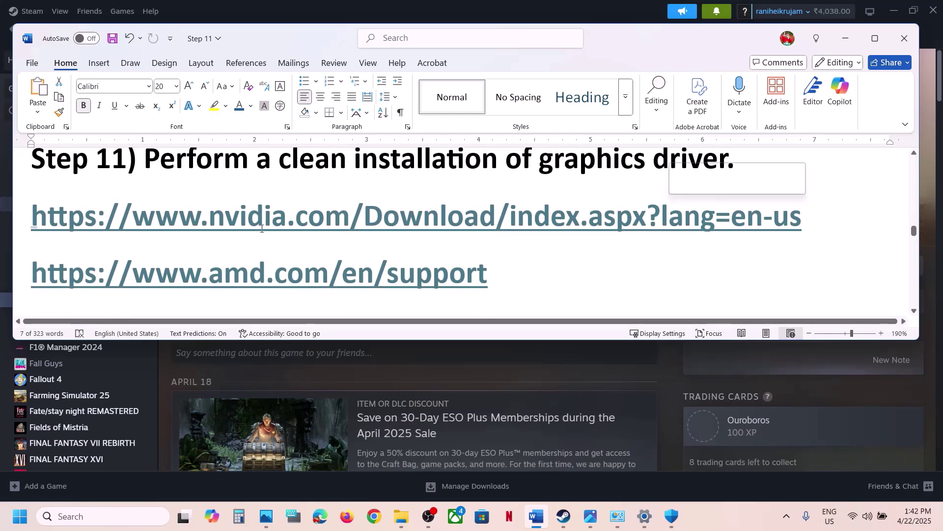
left_click_drag(208, 219, 566, 222)
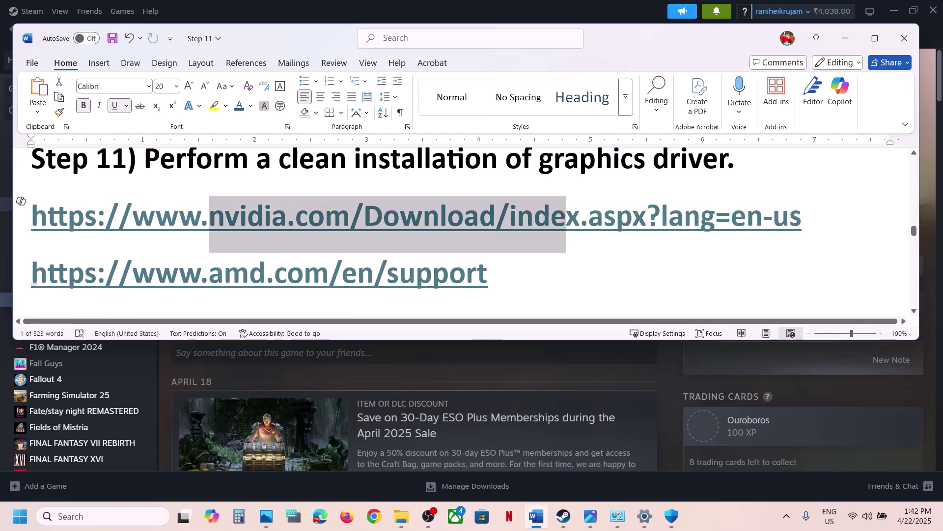
left_click_drag(179, 275, 358, 275)
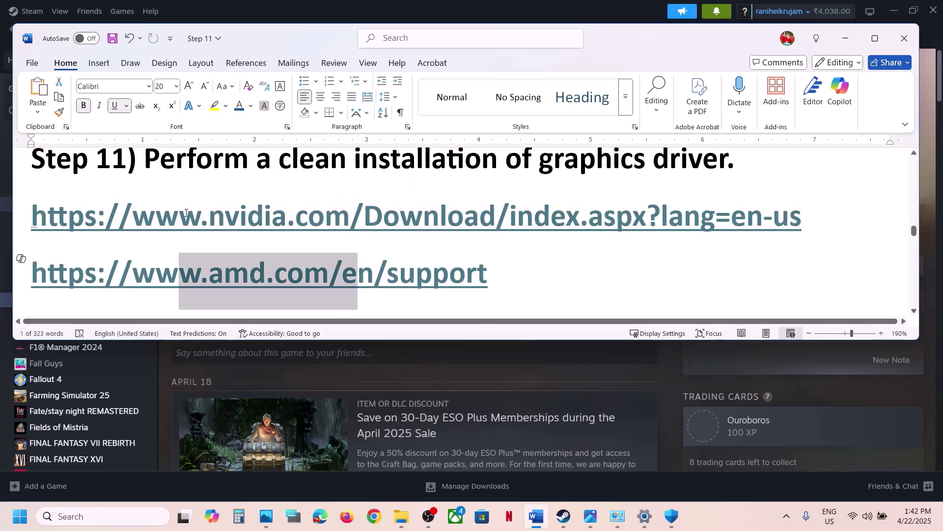
left_click_drag(186, 213, 400, 216)
Step: On NVIDIA's drivers page in Chrome, search for the GeForce RTX 3050 Laptop GPU driver with Windows 11 as the operating system
left_click(536, 516)
mouse_move(619, 511)
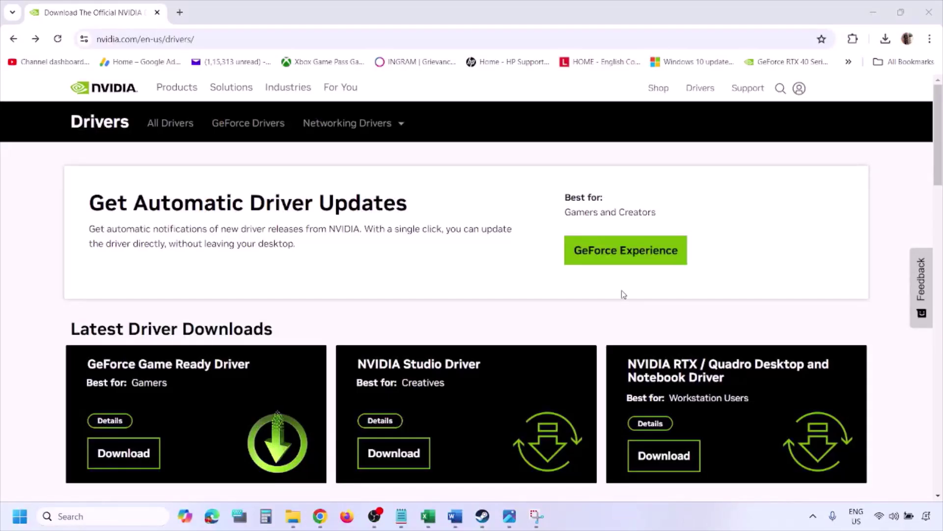
scroll(220, 300, "down", 8)
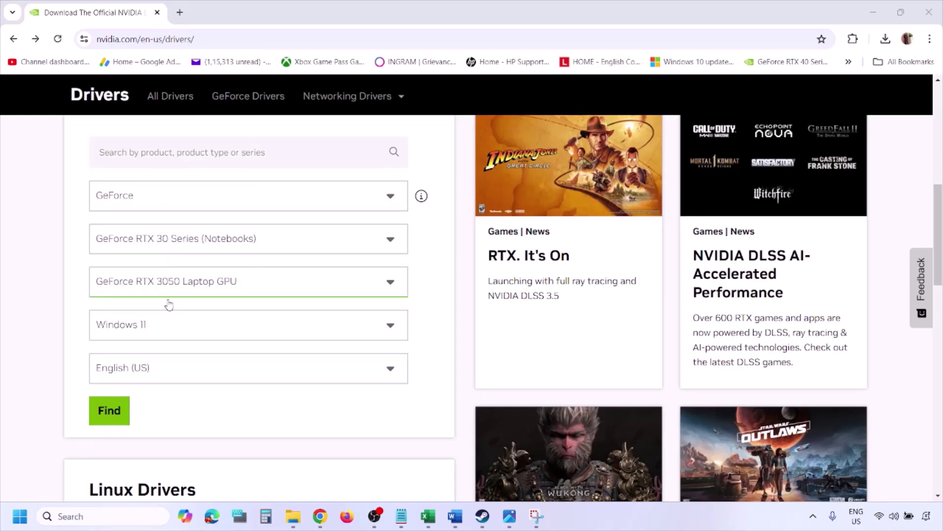
left_click(155, 327)
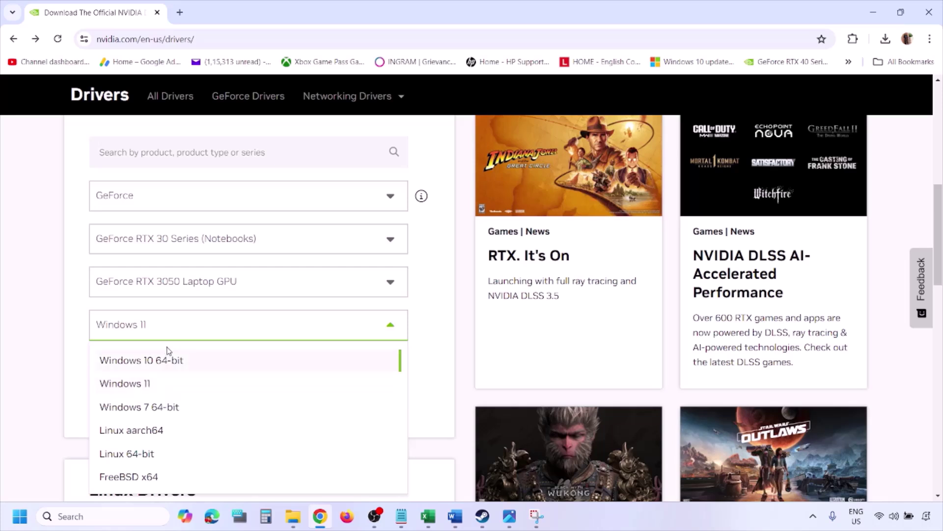
left_click(139, 385)
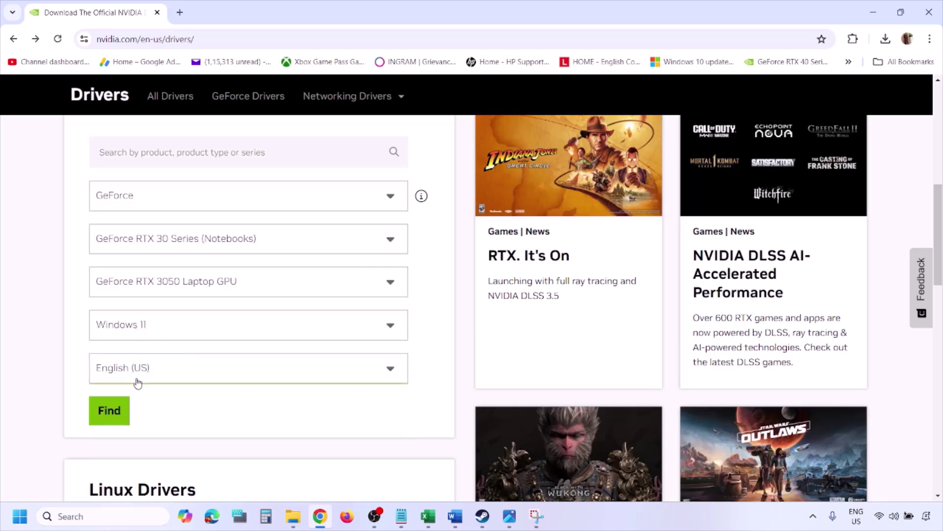
left_click(109, 410)
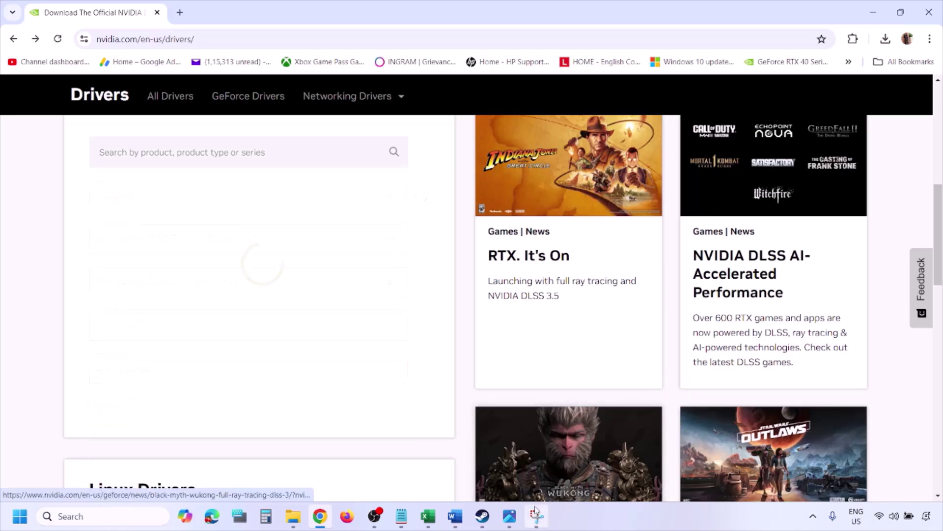
Step: View the driver download and clean installation images 1.png to 5.png in Photos, and open the computer's power options
left_click(511, 519)
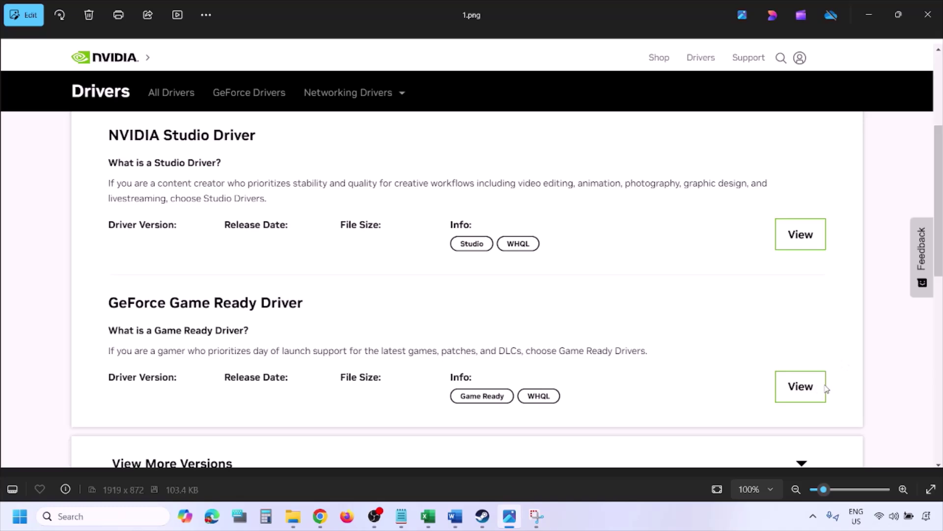
key("Right")
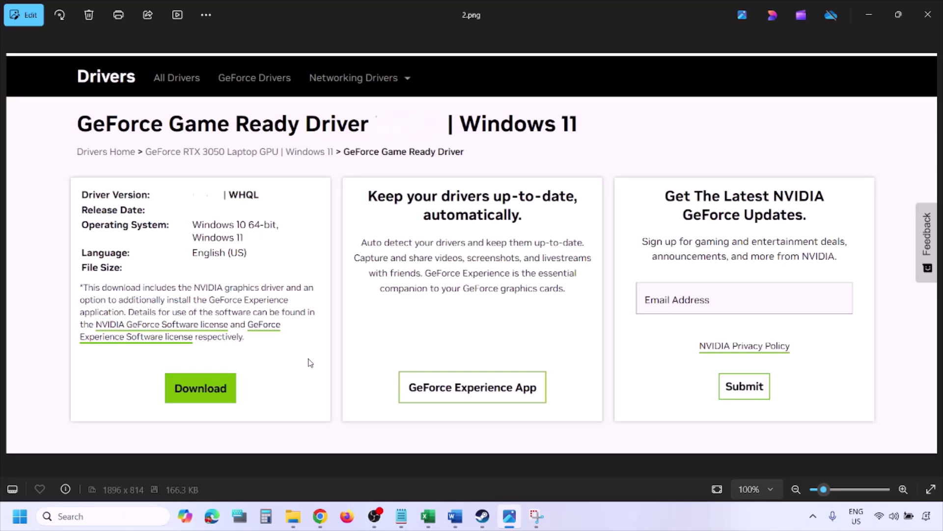
key("Right")
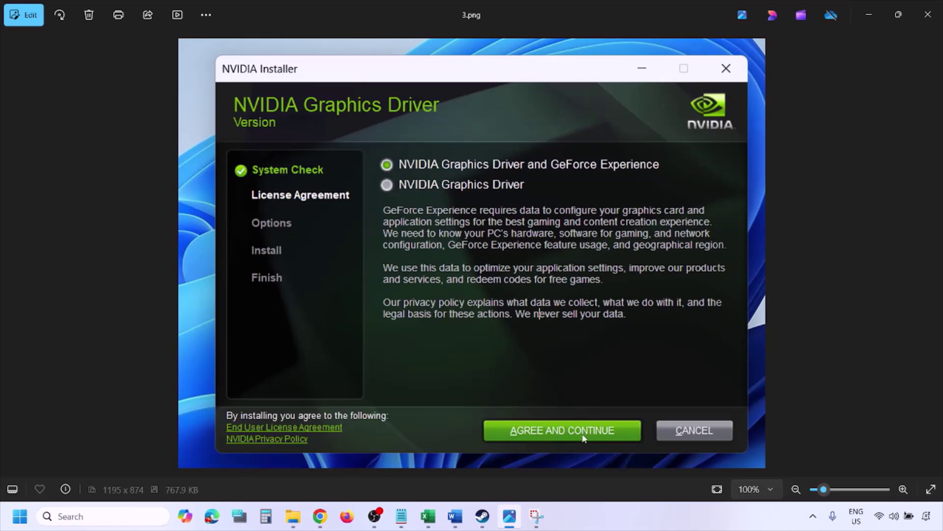
key("Right")
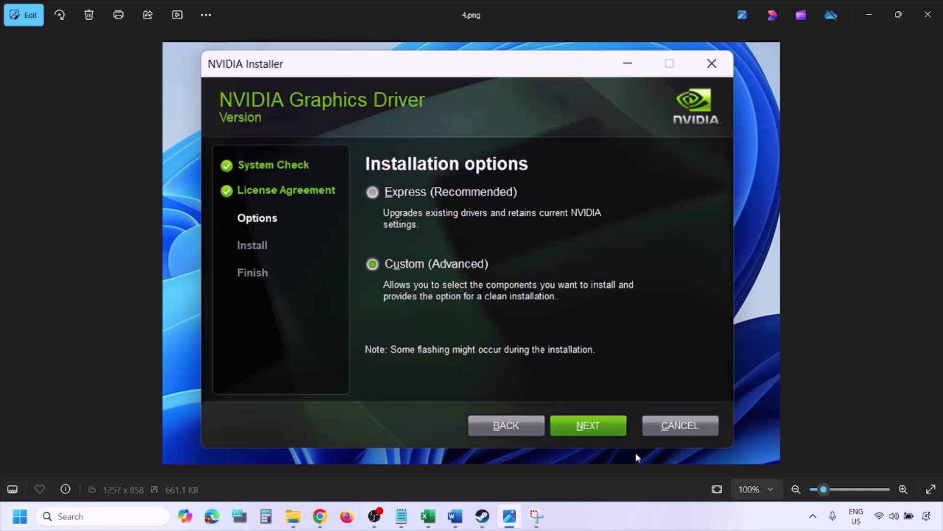
key("Right")
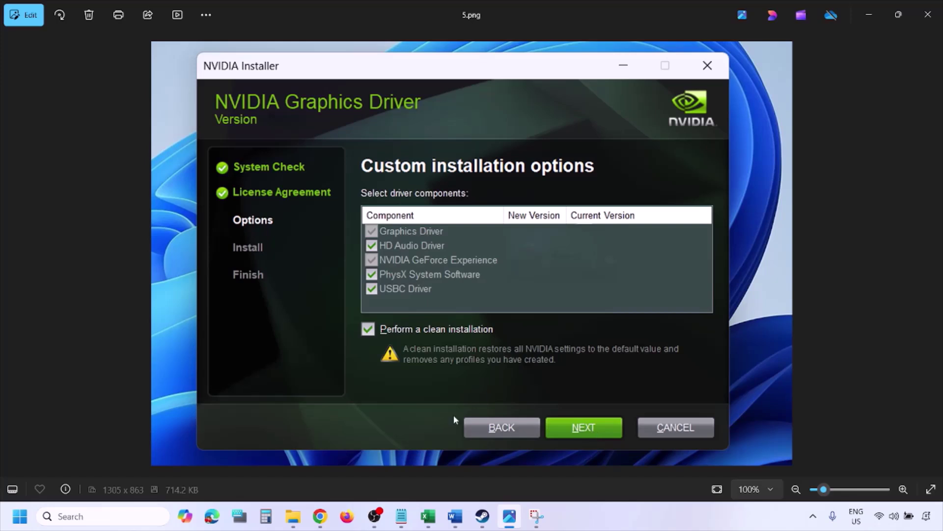
left_click(19, 515)
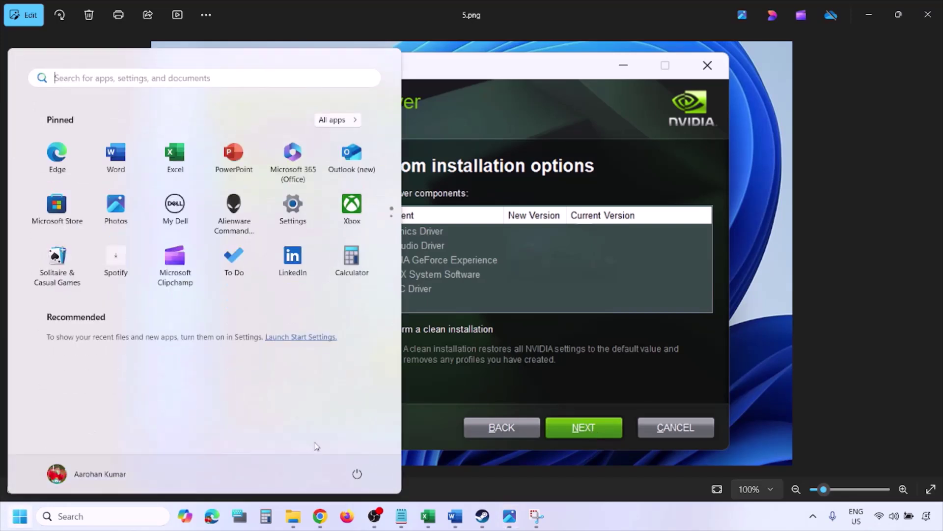
left_click(361, 479)
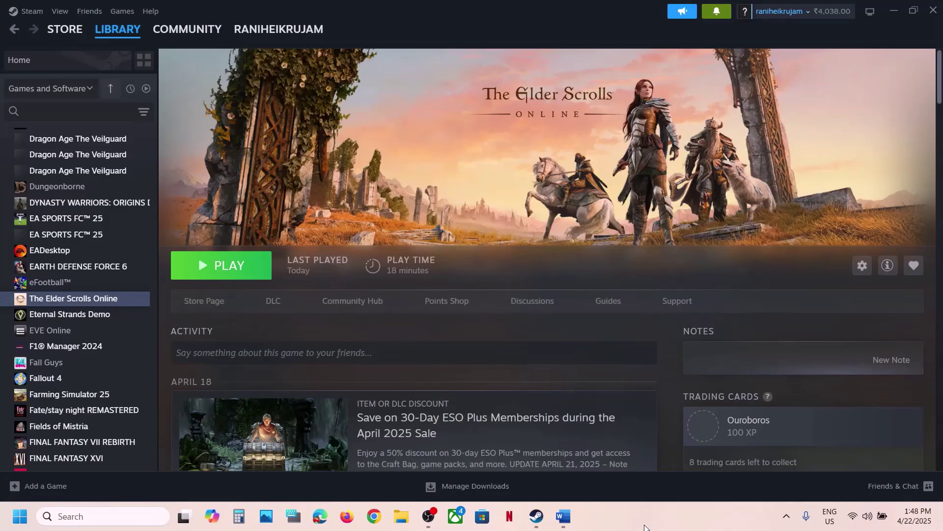
Step: Read Step 12 about the dedicated graphics card in the Word document, and open the Windows Graphics settings
left_click(565, 519)
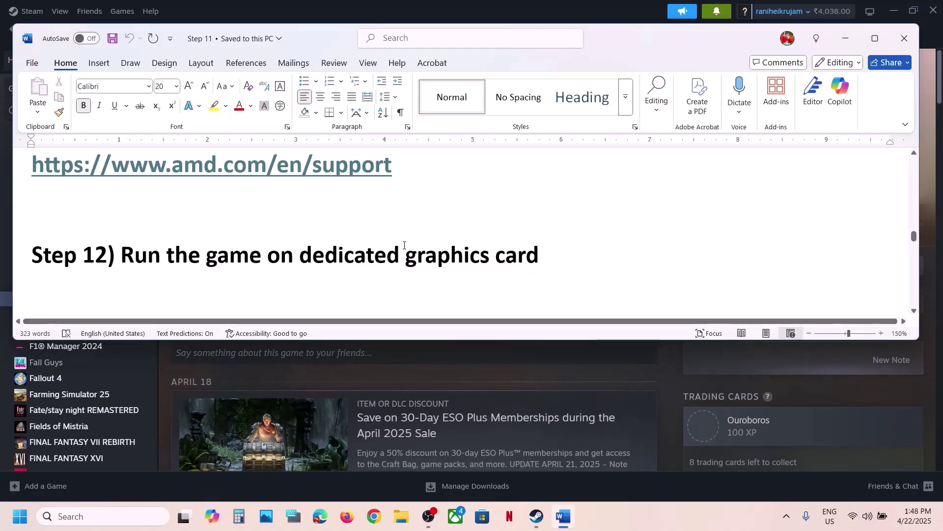
double_click(437, 243)
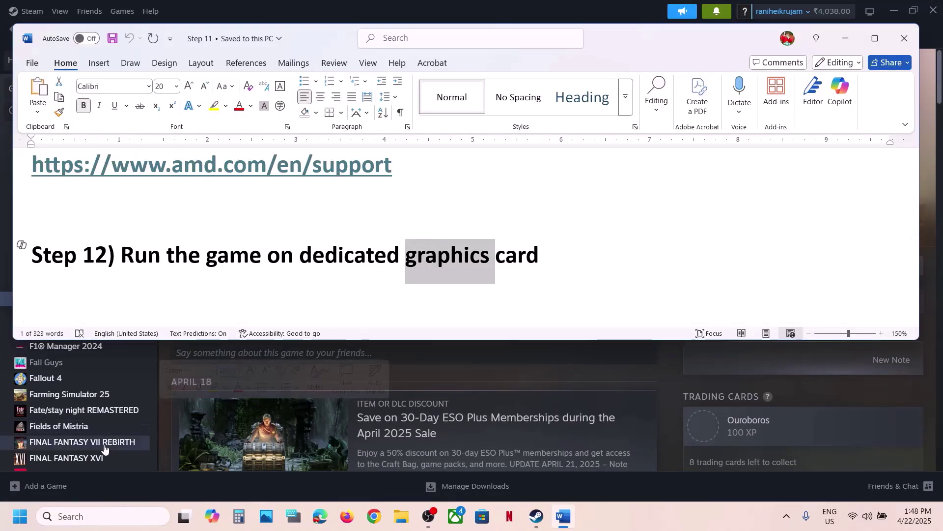
left_click(78, 516)
type("graphics settings")
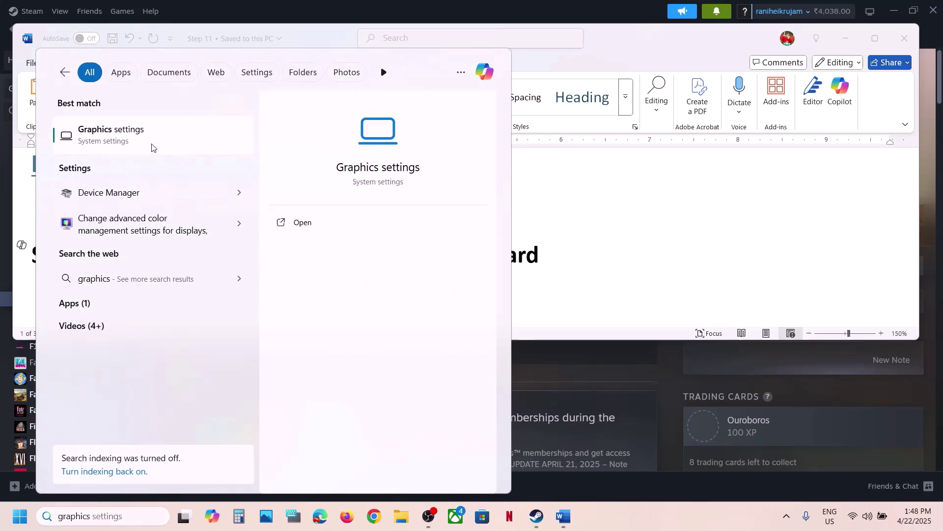
left_click(152, 142)
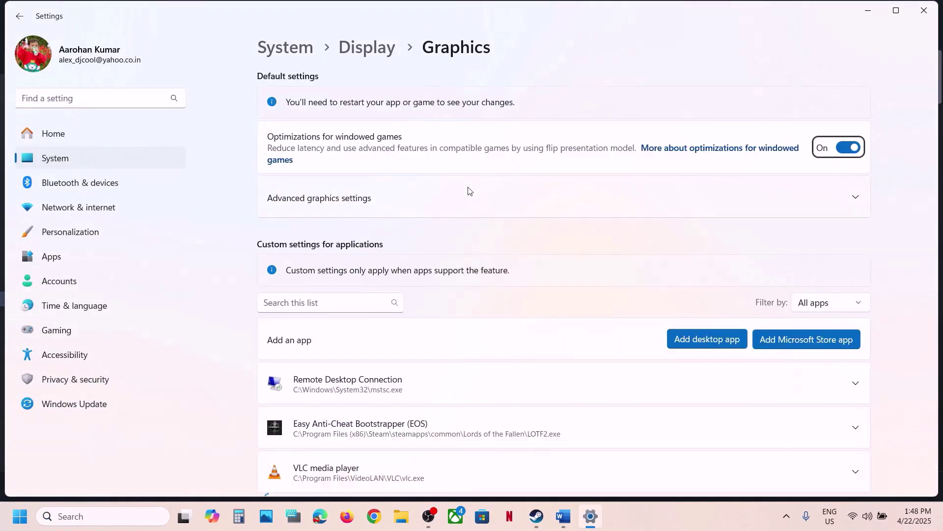
Step: Add eso64 from The Elder Scrolls Online's game\client folder as a desktop app in the custom graphics settings
left_click(700, 332)
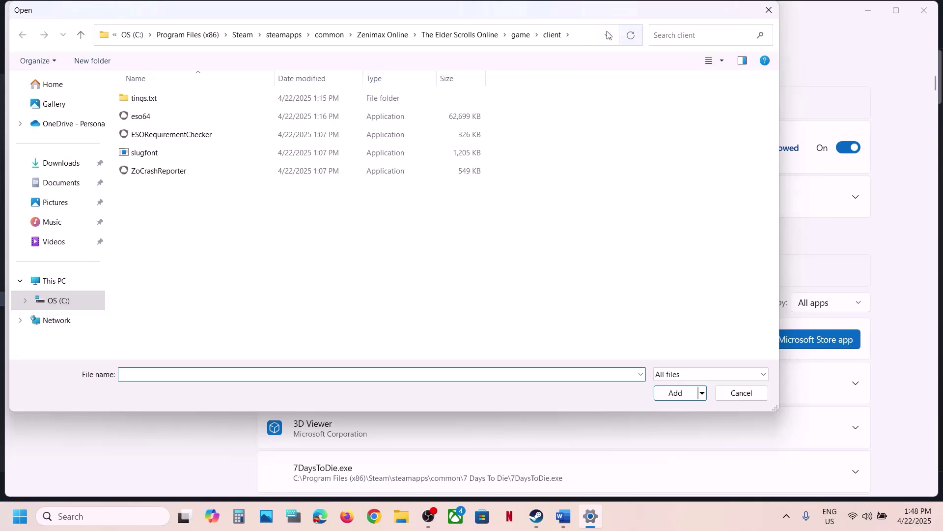
left_click(589, 37)
left_click(147, 117)
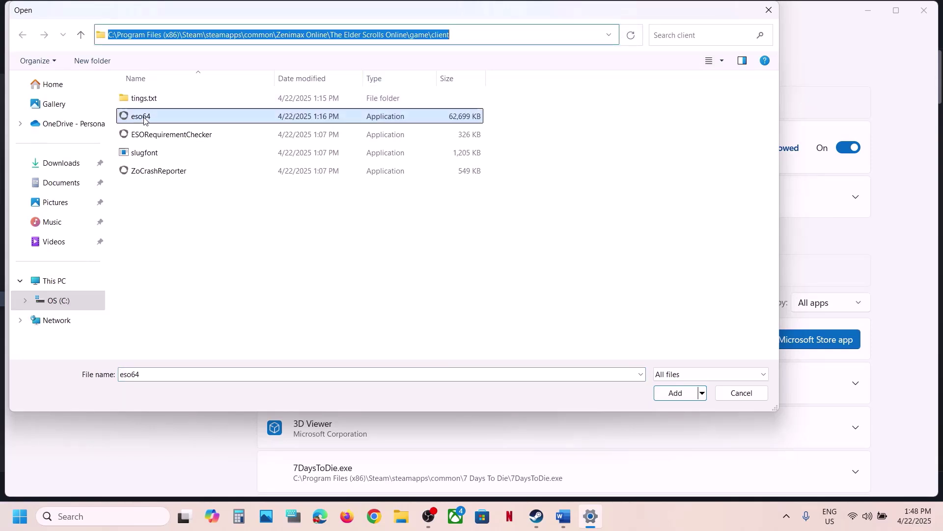
left_click(666, 393)
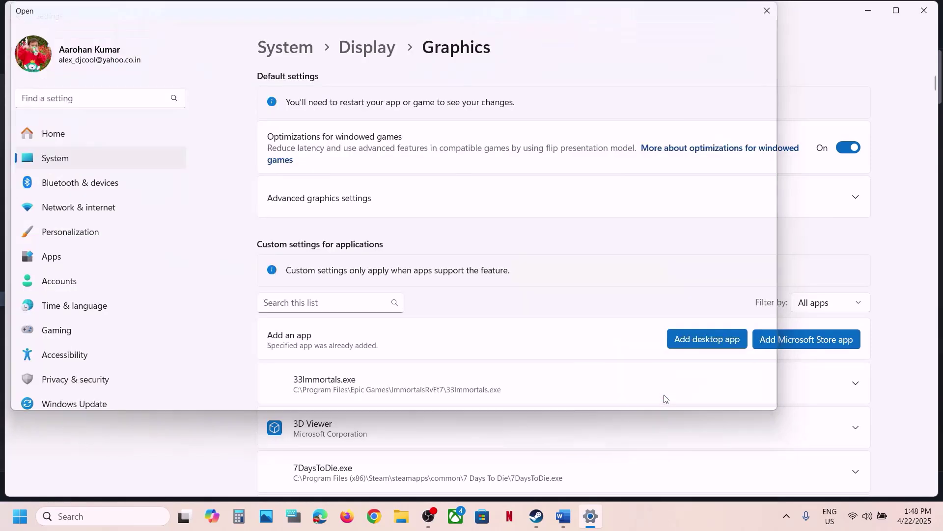
Step: Set the GPU preference of the ESO entry to High Performance (NVIDIA GeForce RTX 3050 Laptop GPU)
scroll(412, 352, "down", 8)
scroll(411, 351, "down", 20)
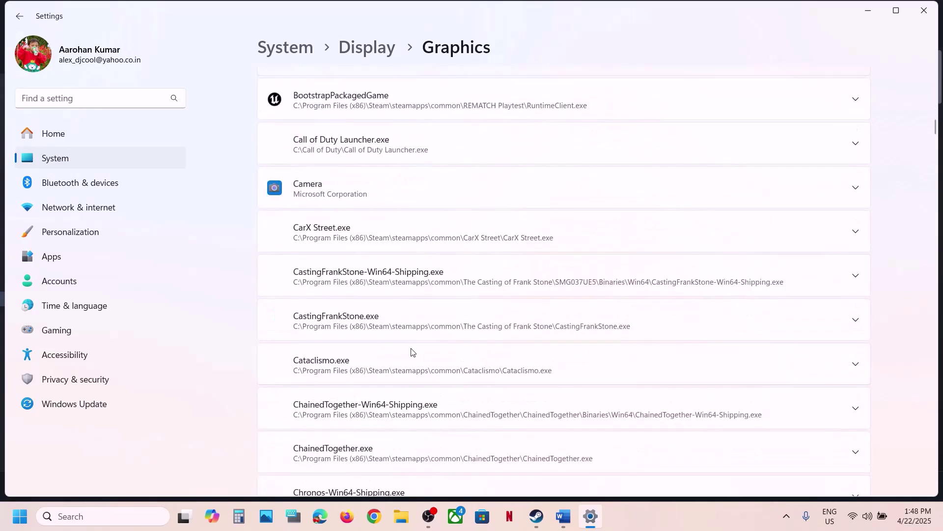
scroll(411, 352, "down", 3)
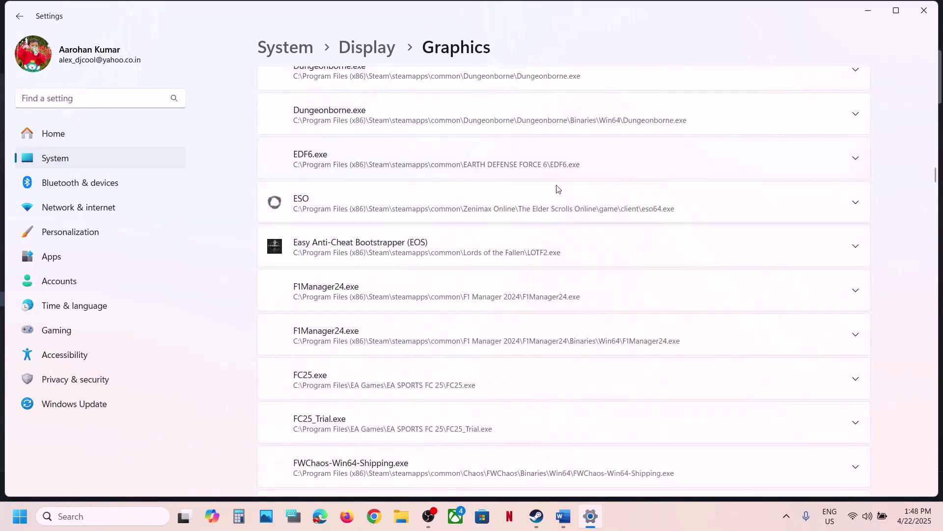
left_click(508, 213)
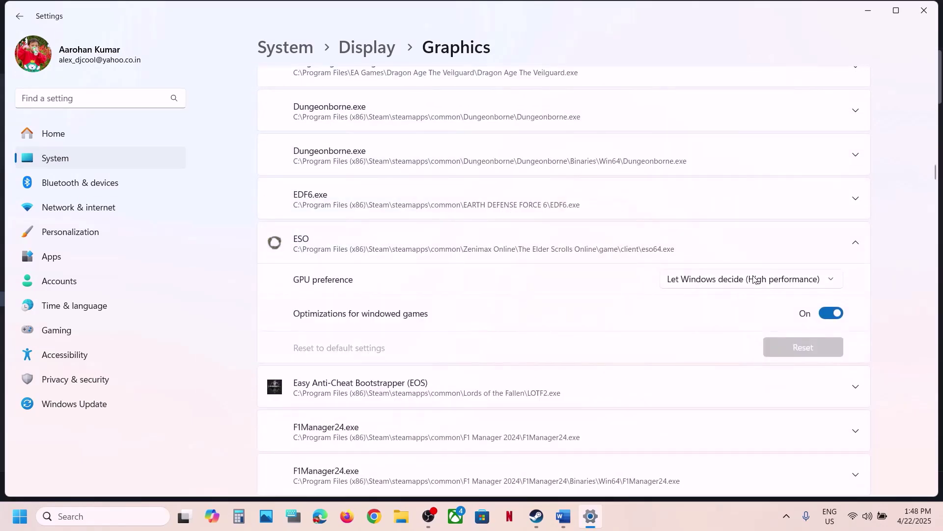
left_click(755, 278)
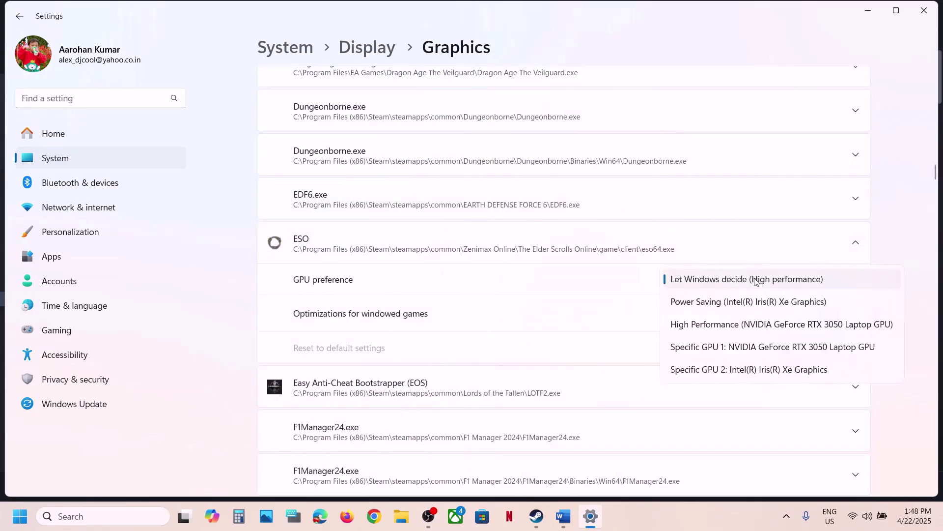
left_click(767, 326)
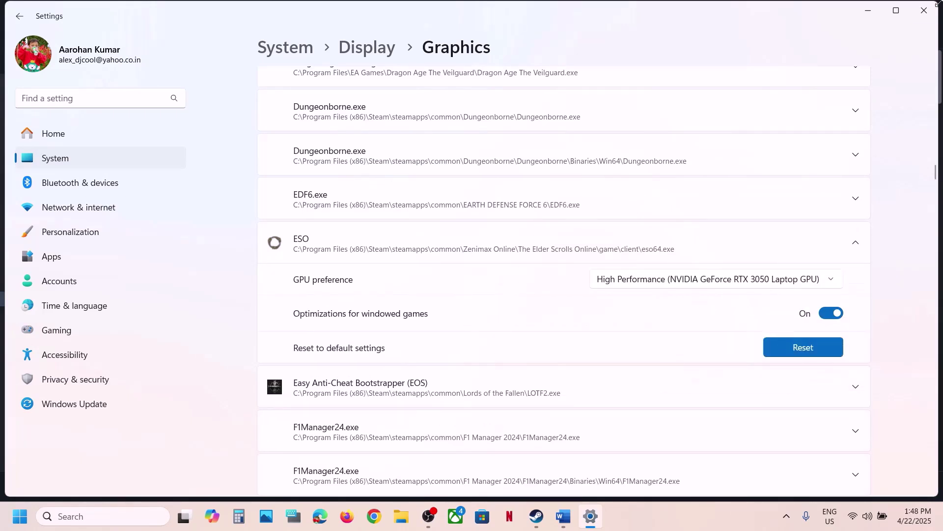
Step: Close Settings, copy the Visual C++ link from Step 13 of the Word document, and open it in Chrome
left_click(924, 11)
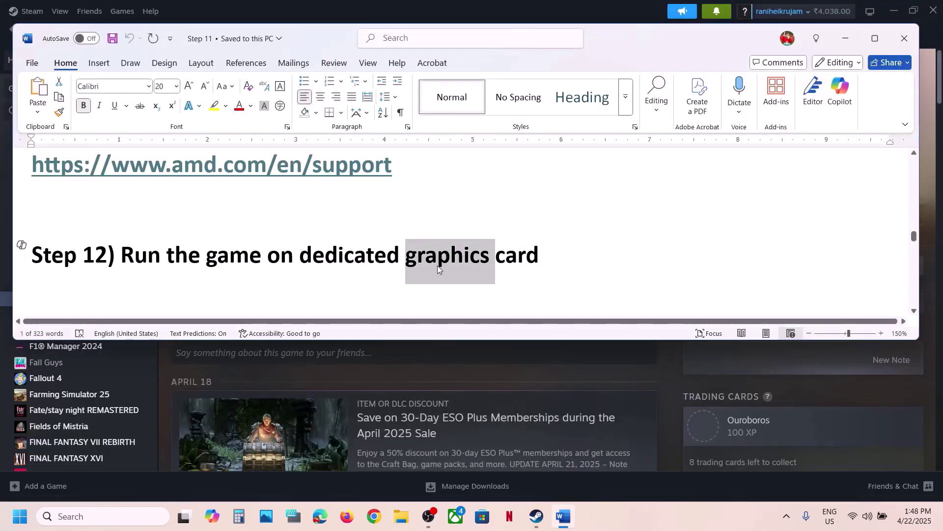
scroll(437, 265, "down", 3)
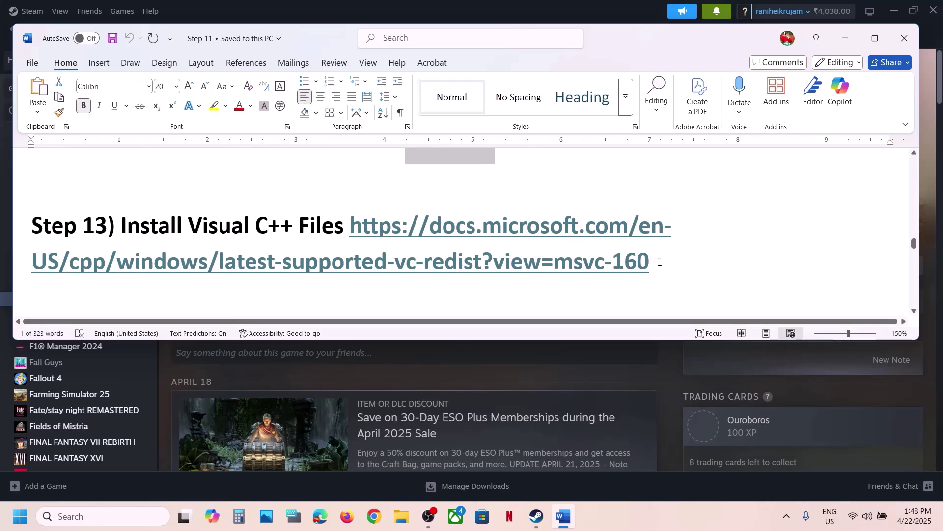
left_click_drag(659, 262, 350, 227)
key("ctrl+c")
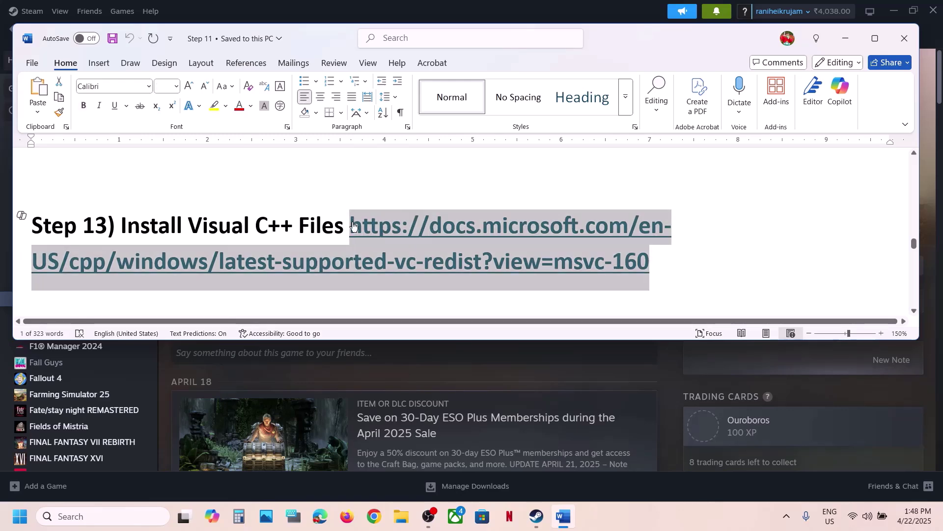
left_click(374, 516)
key("ctrl+v")
key("Return")
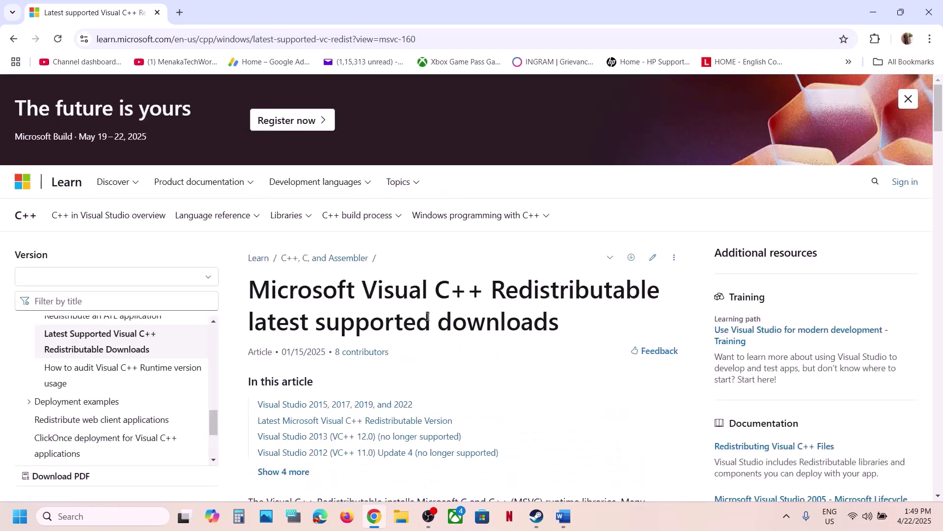
Step: Download vc_redist.x86.exe from the Latest Microsoft Visual C++ Redistributable Version table, and start the repair in its installer
scroll(427, 320, "down", 5)
scroll(343, 208, "up", 1)
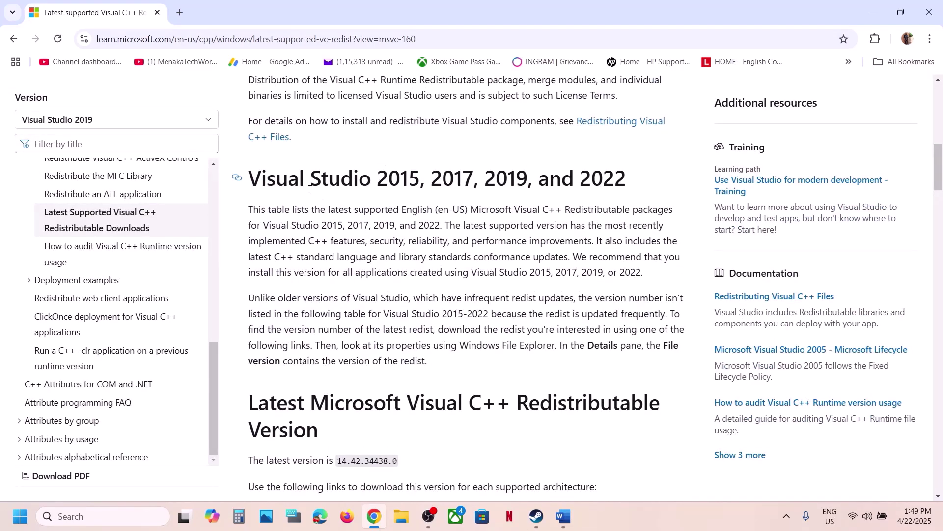
left_click_drag(310, 190, 664, 211)
scroll(664, 210, "down", 6)
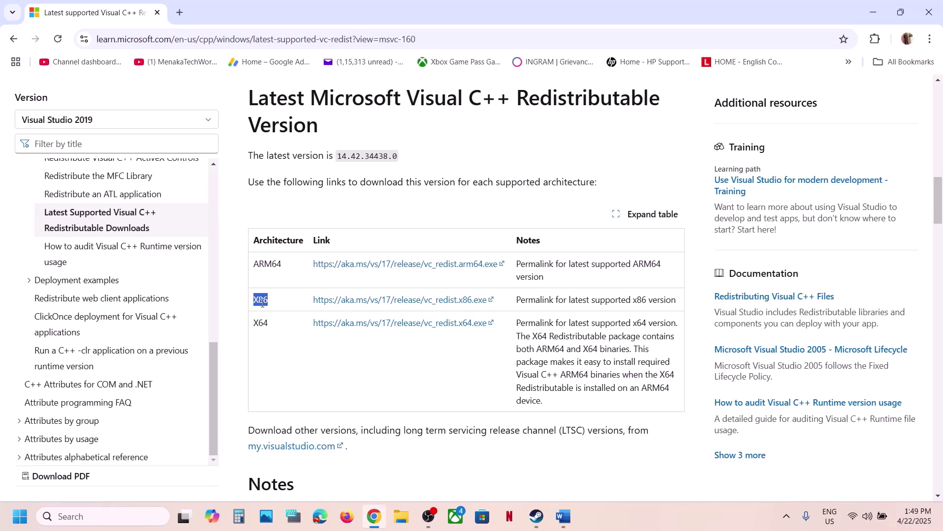
left_click(360, 300)
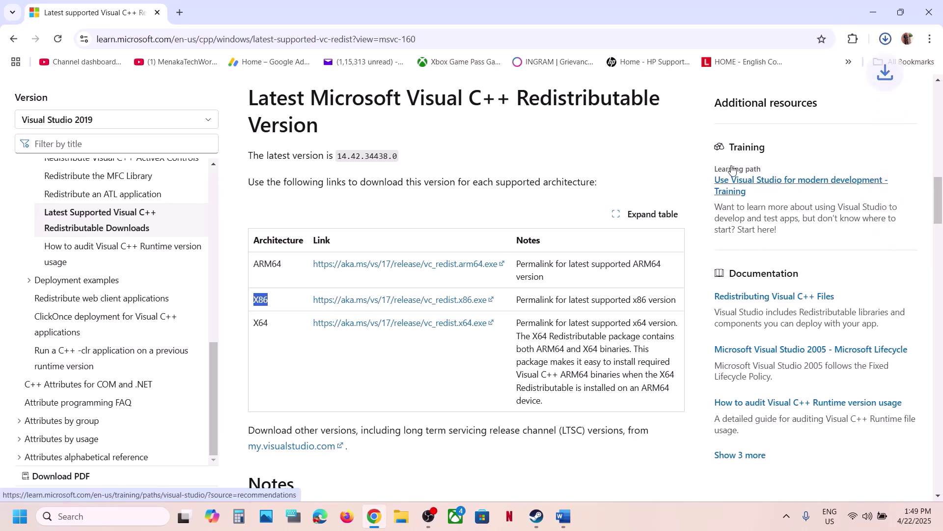
left_click(816, 61)
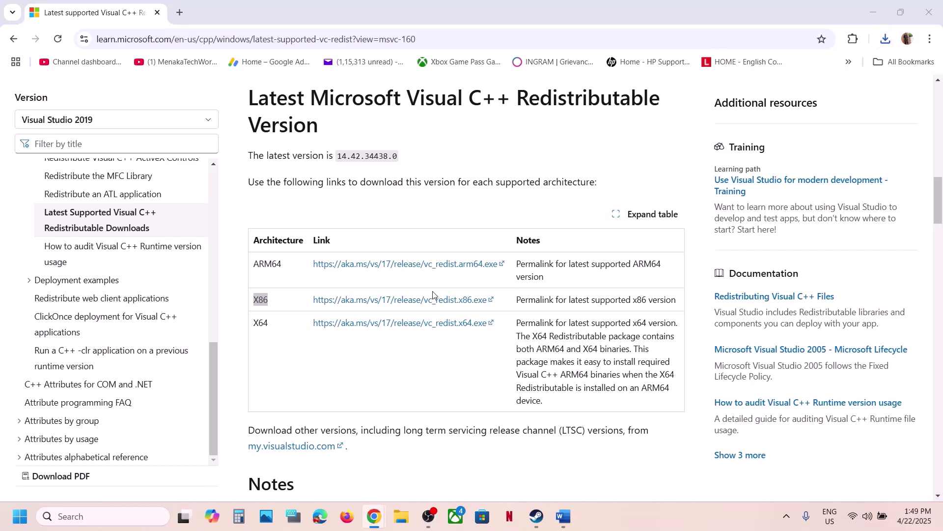
left_click(487, 324)
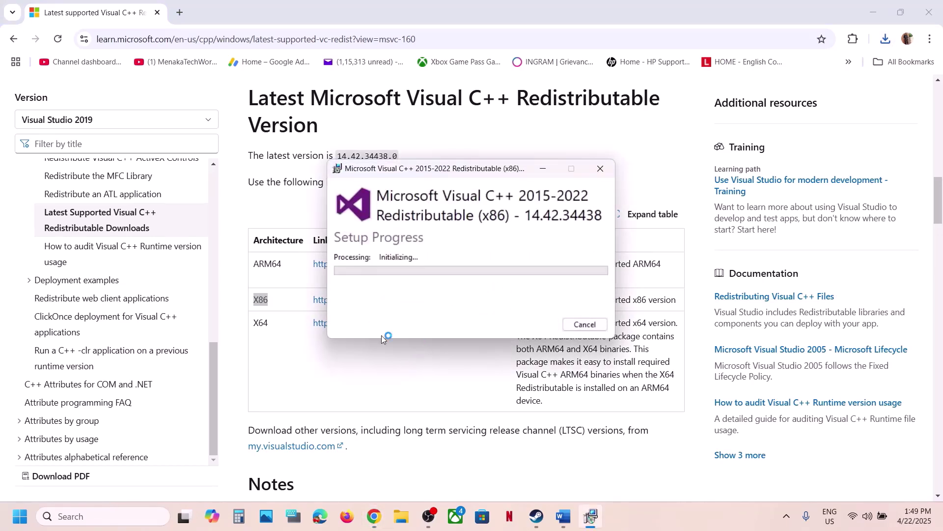
Step: Download vc_redist.x64.exe from the same table, and start the repair in its installer
left_click(255, 325)
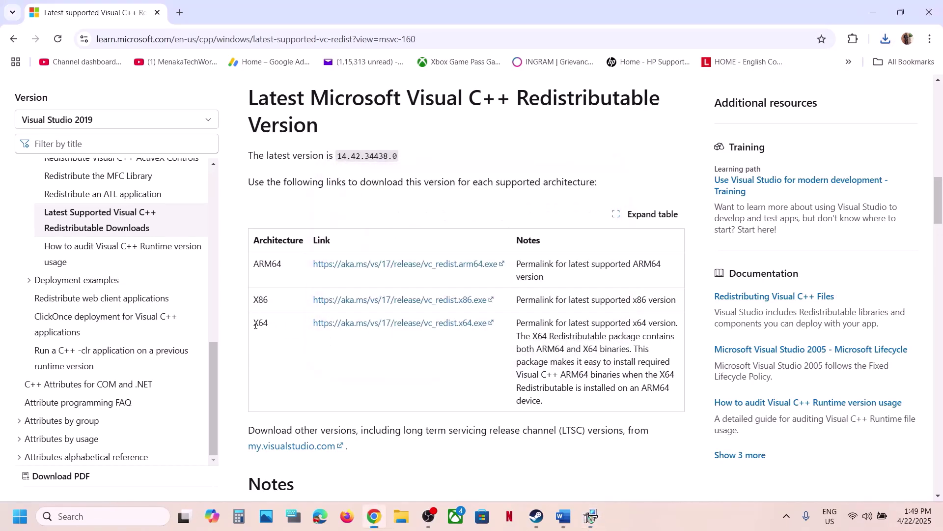
left_click(388, 323)
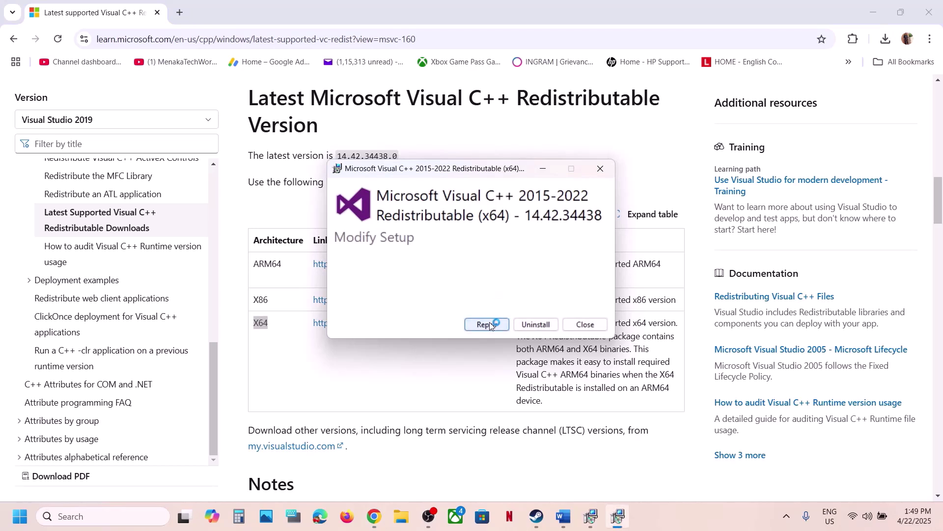
left_click(490, 322)
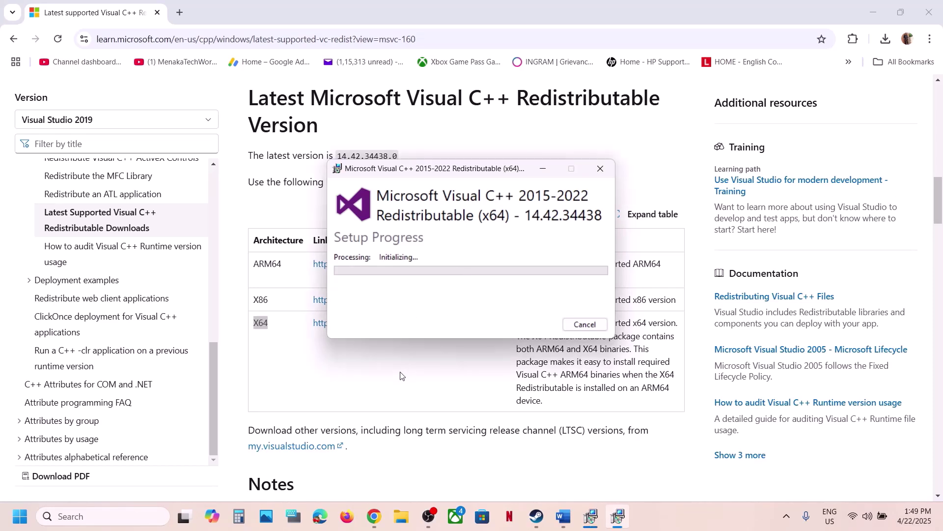
Step: Place the x86 and x64 redistributable installer windows side by side, and close both
left_click(616, 516)
left_click_drag(472, 165, 703, 196)
left_click(590, 516)
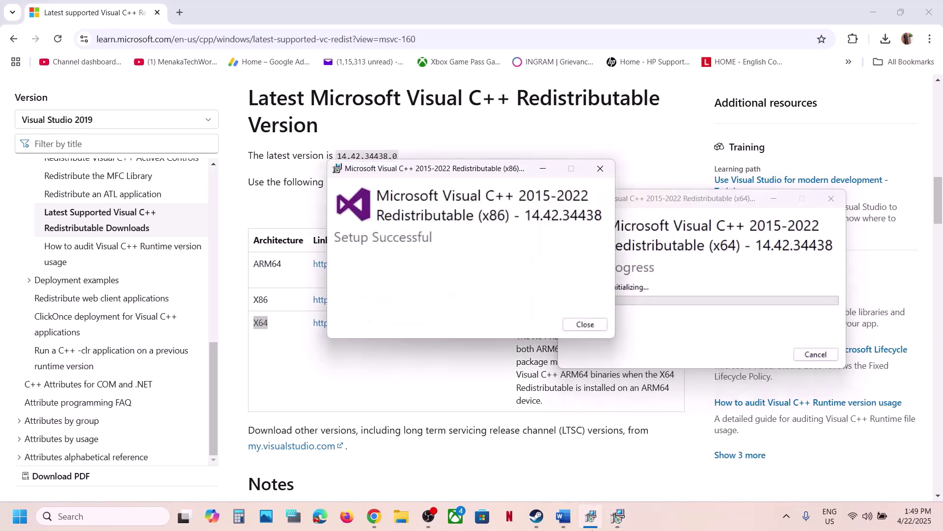
left_click_drag(526, 180, 340, 193)
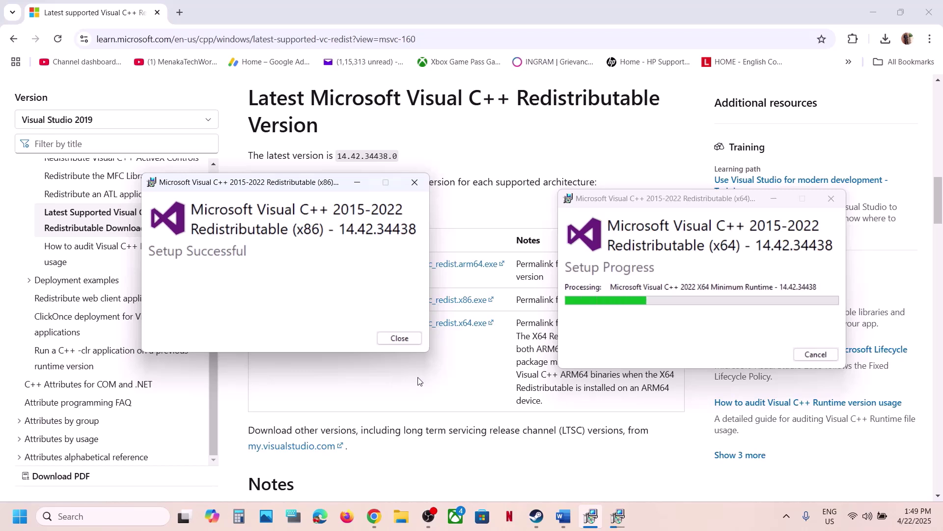
left_click(412, 338)
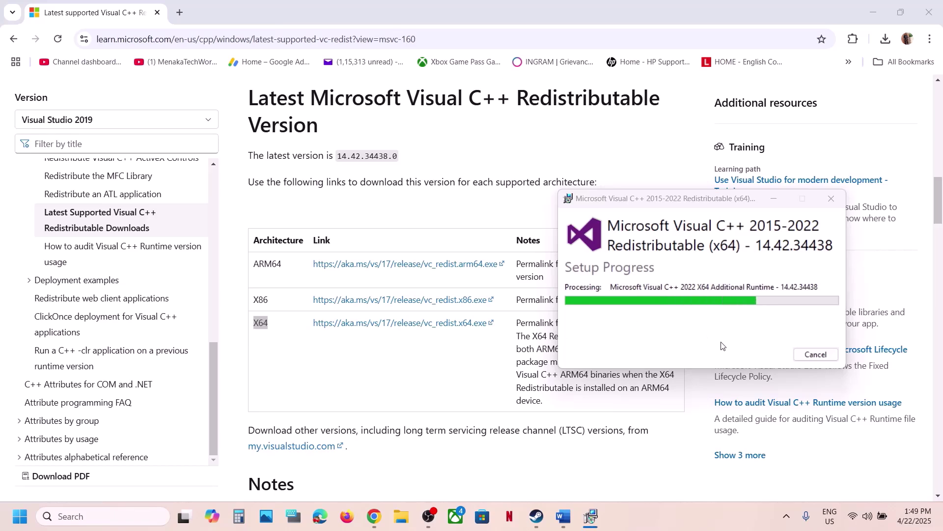
left_click(816, 355)
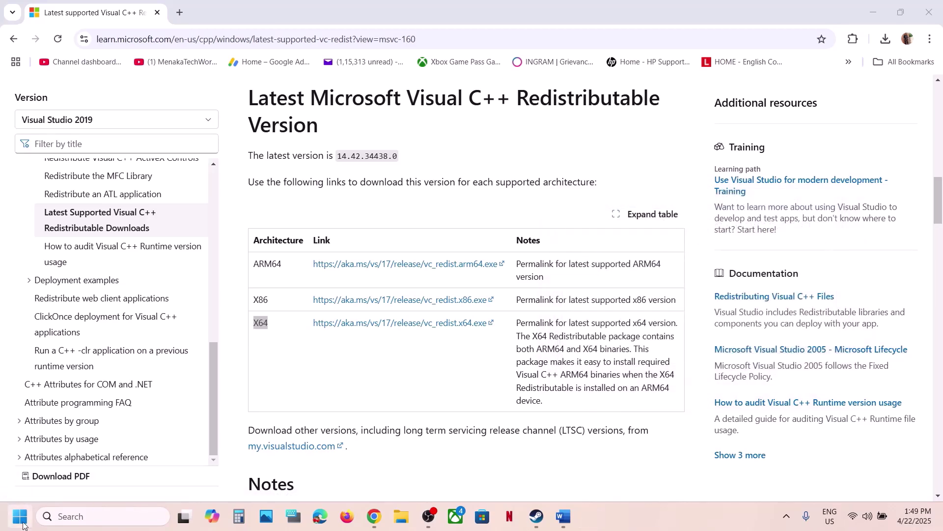
Step: View the computer's Restart option, and dismiss the power options without restarting
left_click(20, 515)
left_click(354, 476)
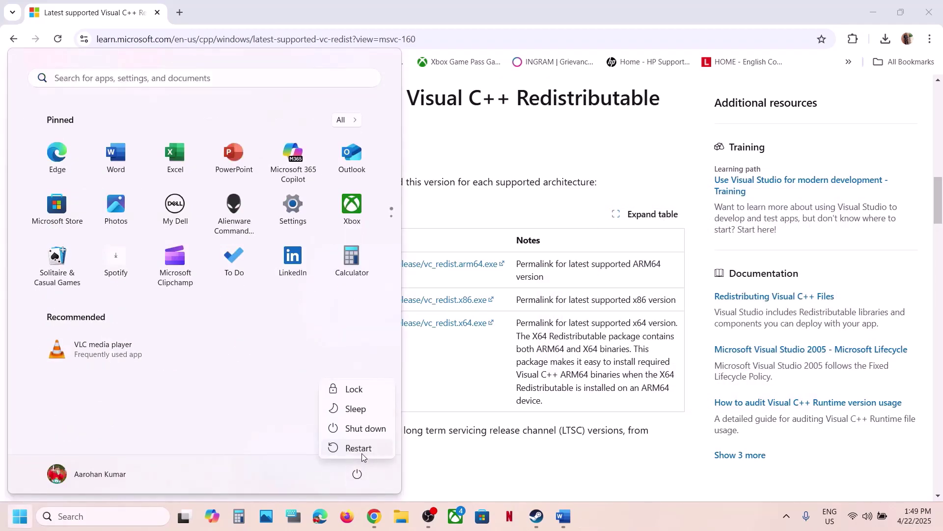
left_click(488, 478)
left_click(488, 478)
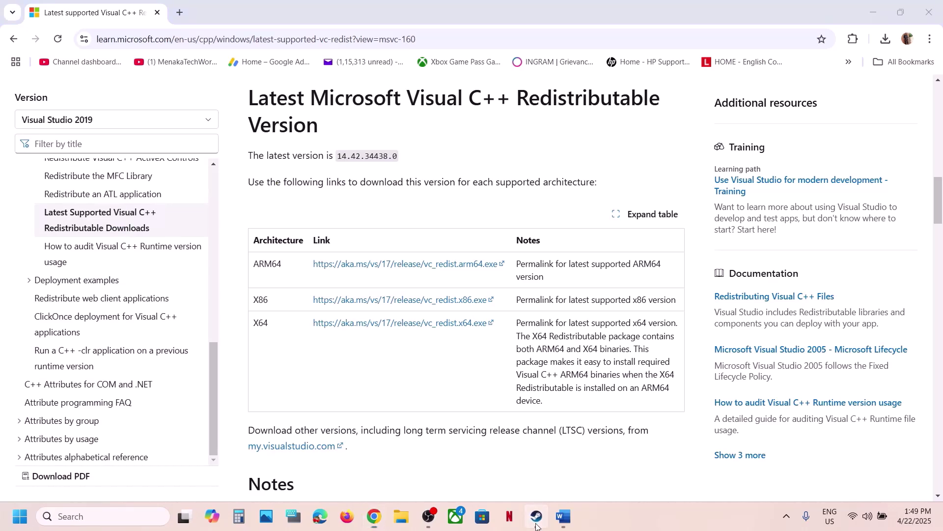
Step: Switch to the Word document and read Step 14 about updating Windows to the latest version
left_click(537, 516)
left_click(563, 516)
scroll(411, 271, "down", 3)
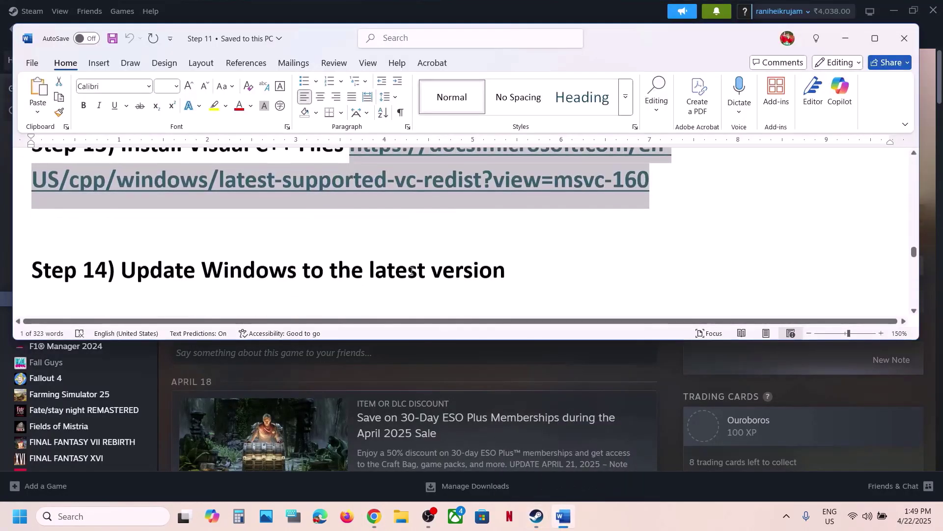
left_click_drag(176, 237, 522, 269)
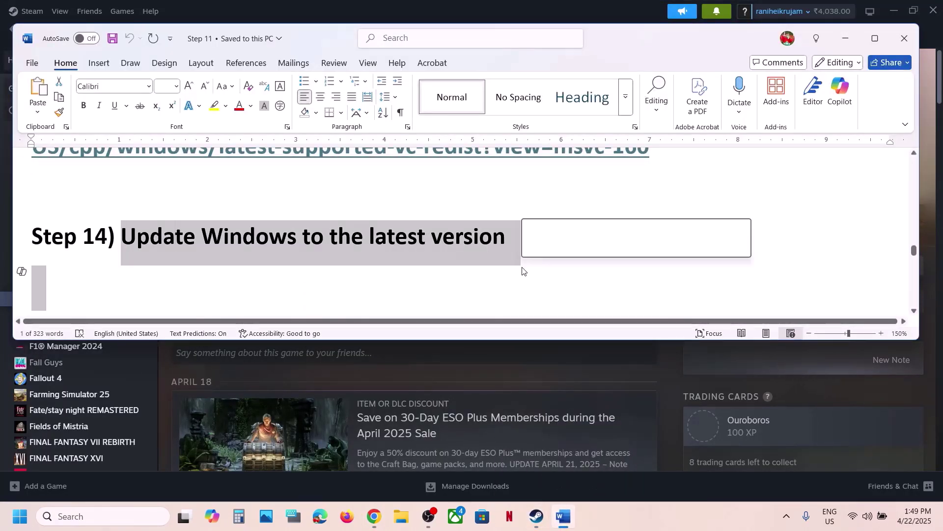
Step: Open Windows Update in Settings and check for updates
left_click(541, 385)
key("super+i")
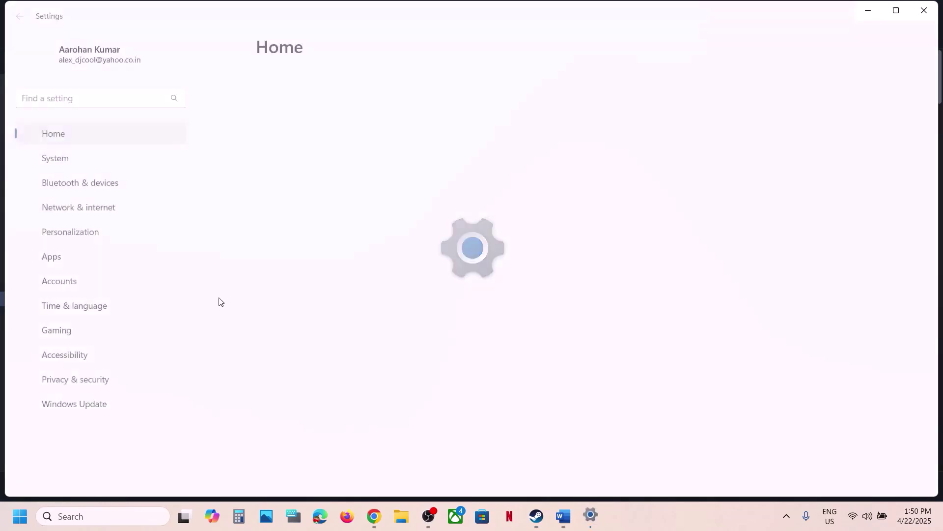
left_click(74, 408)
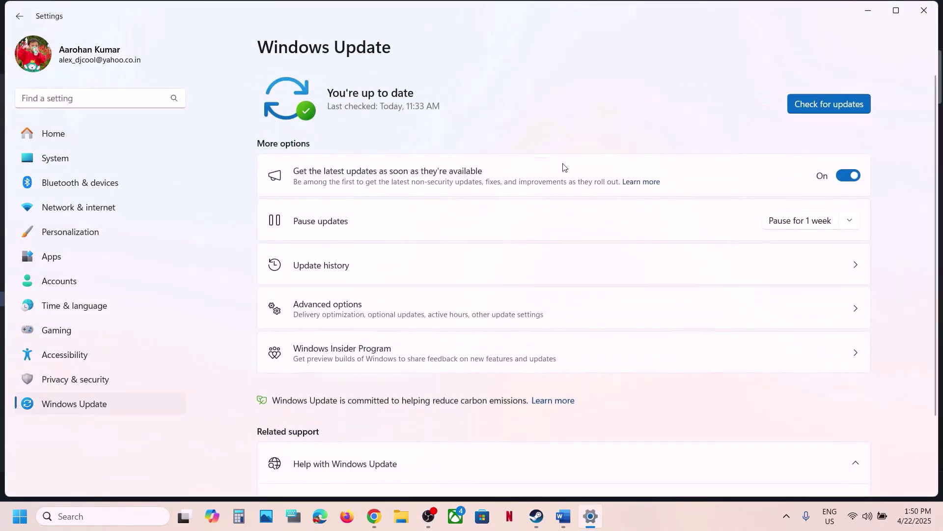
left_click(804, 105)
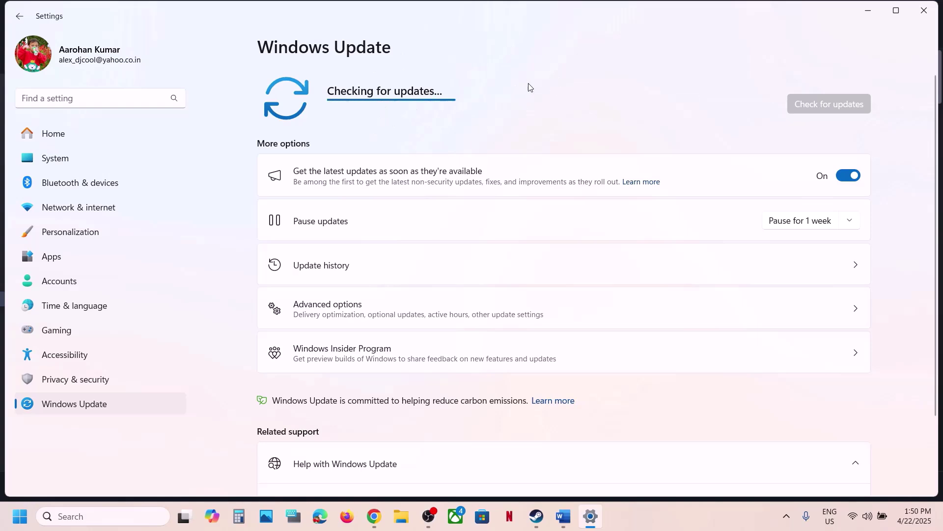
Step: Look at the power options while Windows Update is checking, and dismiss them without restarting
key("super")
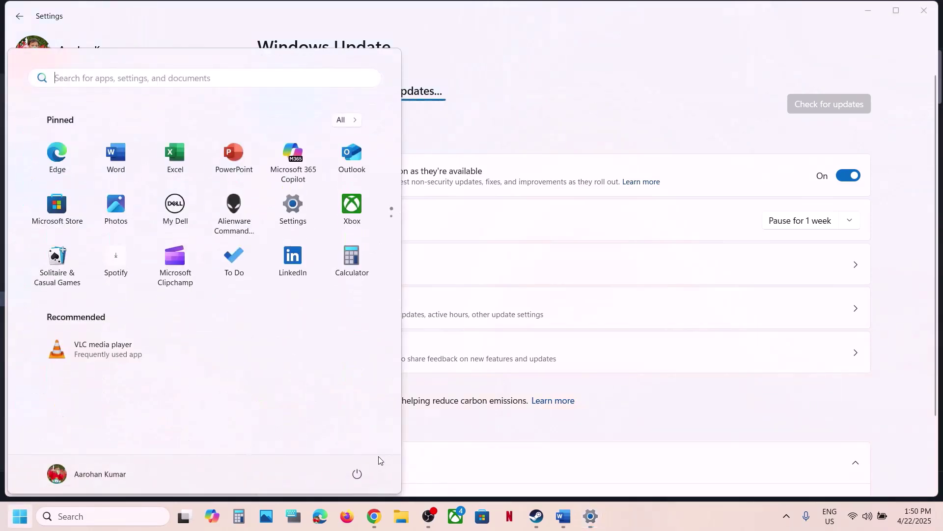
left_click(357, 473)
left_click(521, 471)
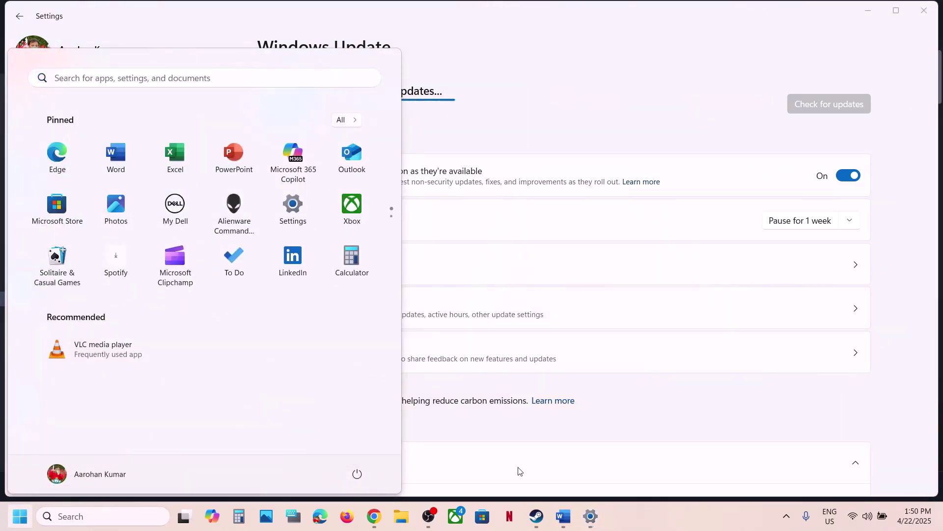
left_click(521, 470)
Step: Return to the Word document and read the start of Step 15 about unplugging external devices and USB adapters
left_click(536, 516)
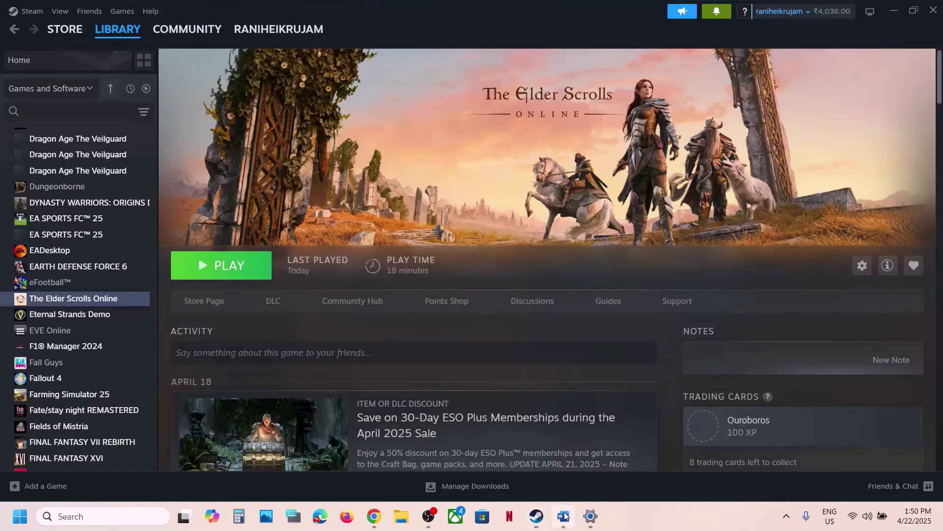
left_click(564, 516)
scroll(103, 232, "down", 3)
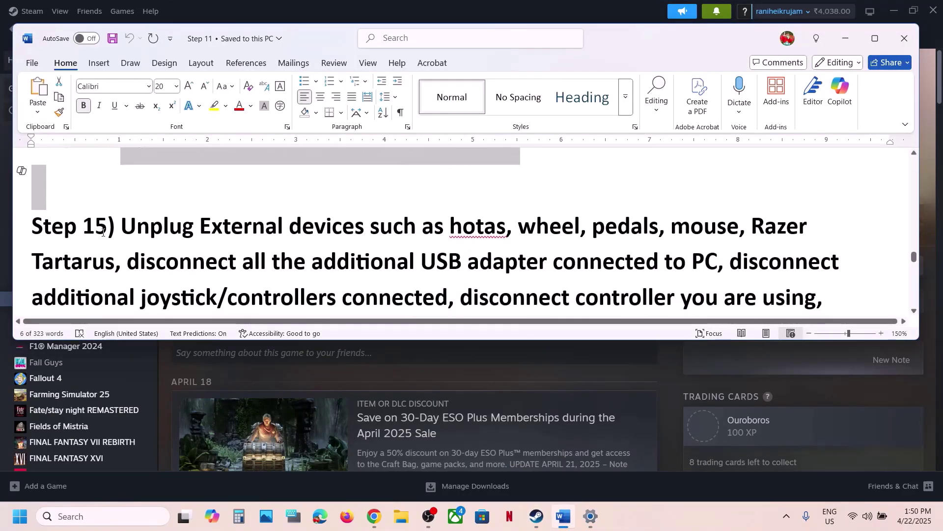
left_click_drag(122, 227, 708, 229)
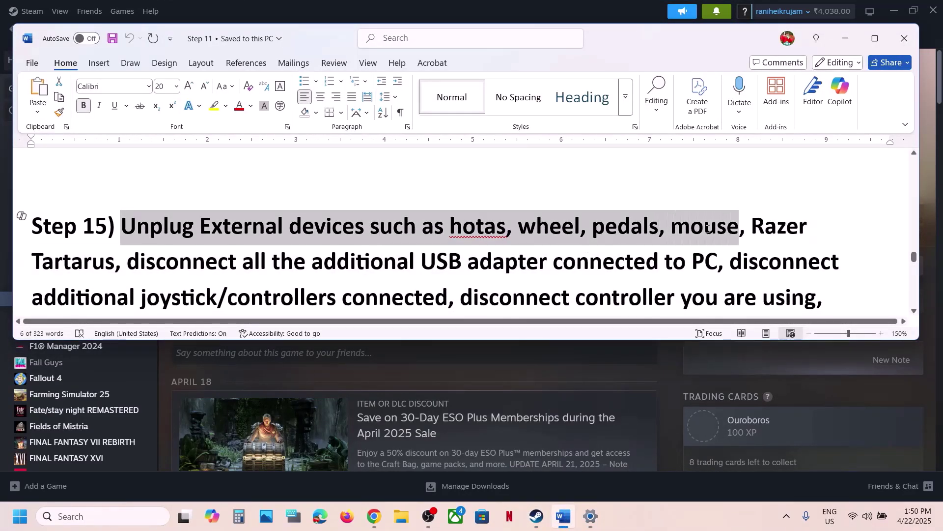
left_click_drag(556, 234, 650, 265)
scroll(650, 265, "down", 1)
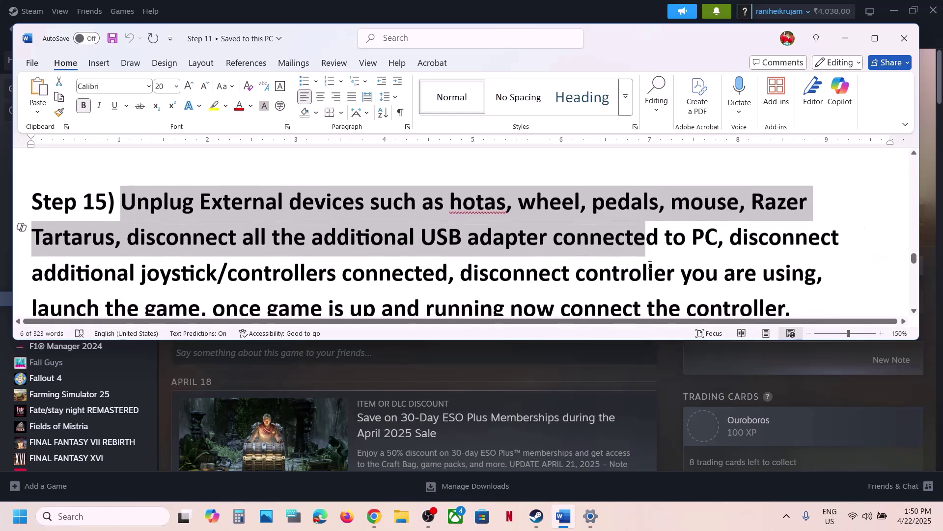
Step: Maximize the Word document and read the rest of Step 15, from additional controllers and multiple monitors to disabling the Steam Overlay
left_click(875, 40)
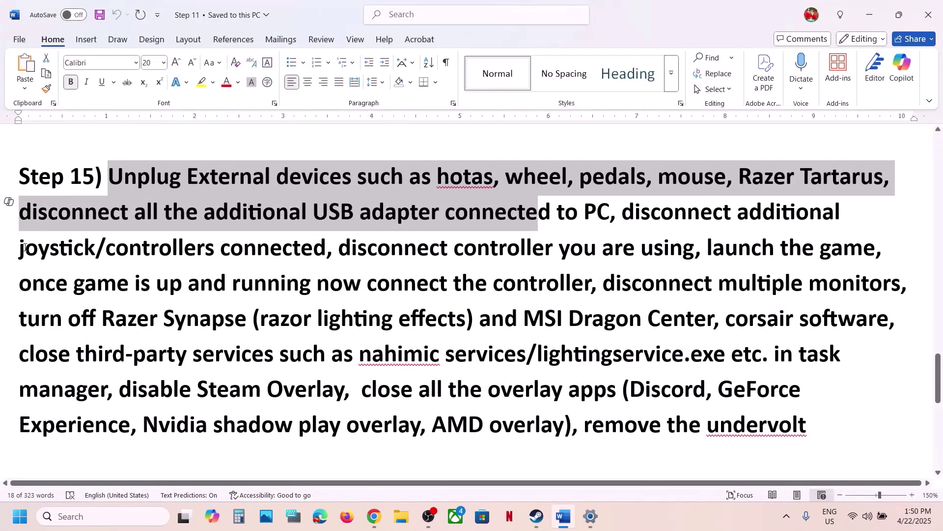
left_click_drag(25, 247, 452, 248)
left_click(661, 212)
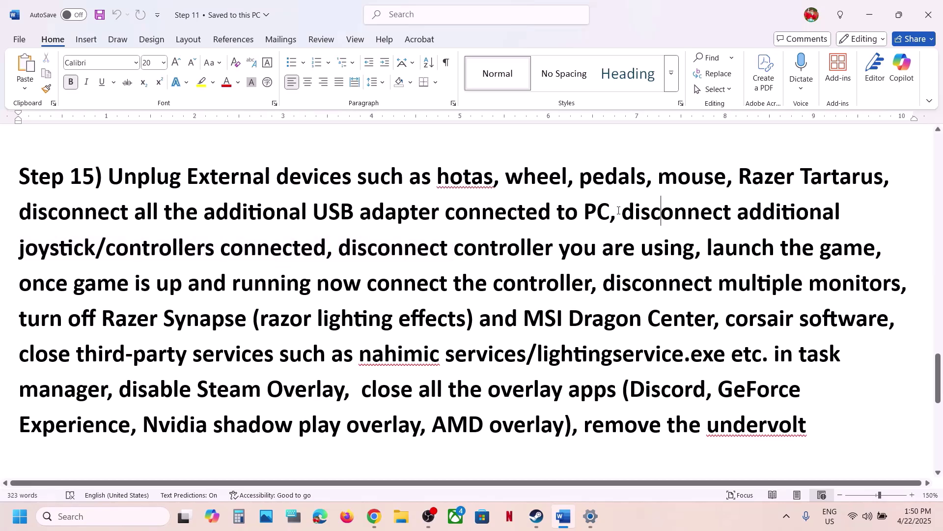
left_click_drag(617, 211, 893, 303)
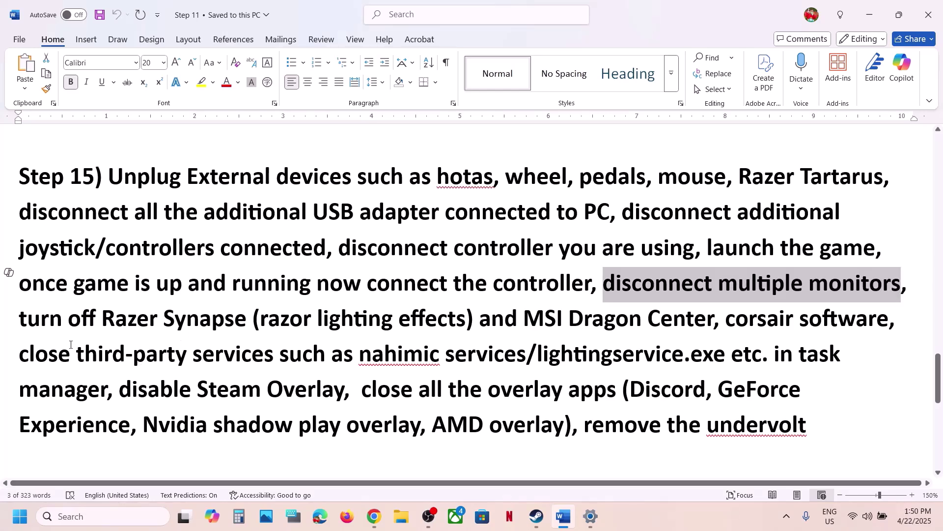
left_click_drag(24, 323, 356, 391)
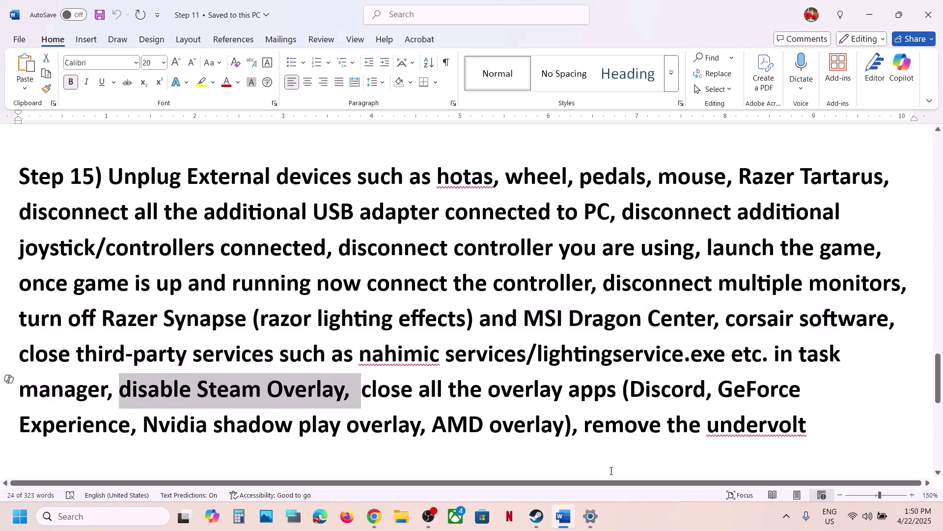
Step: Switch to Steam and turn off the Steam Overlay while in-game in The Elder Scrolls Online's properties
left_click(536, 516)
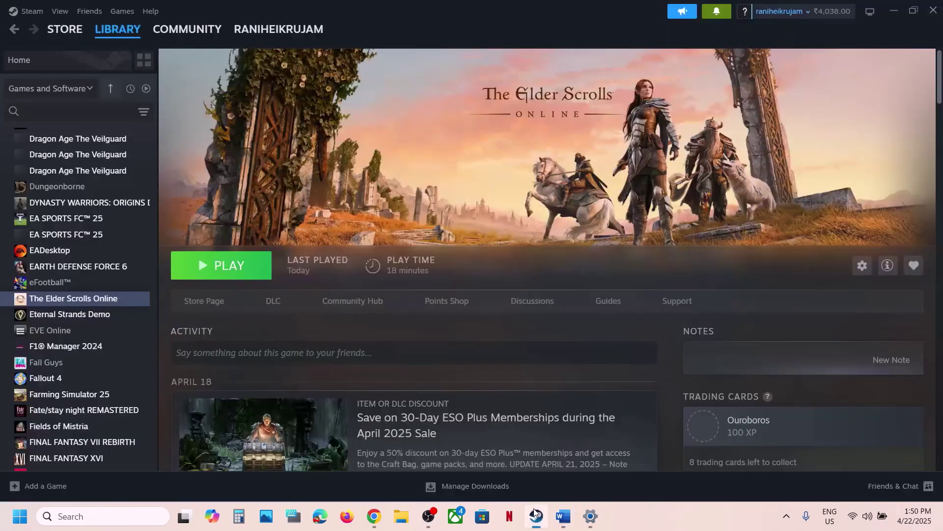
right_click(74, 300)
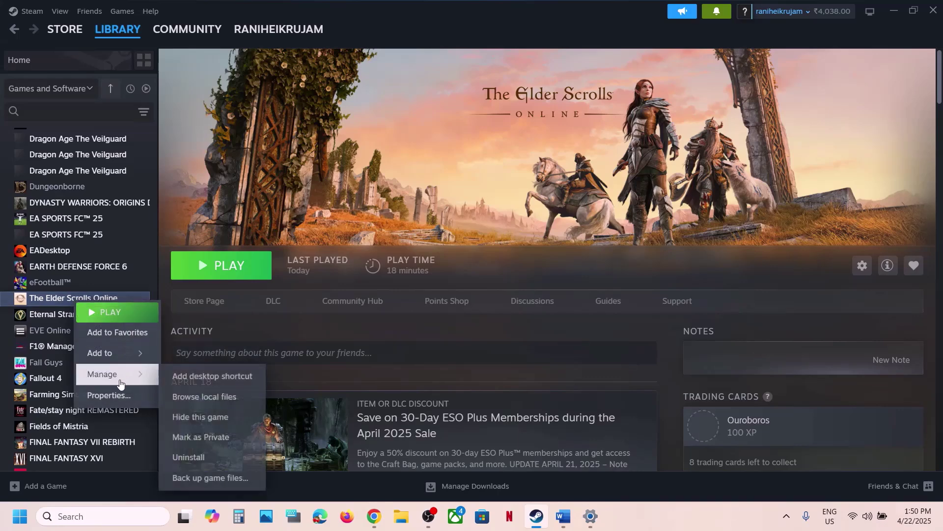
left_click(98, 392)
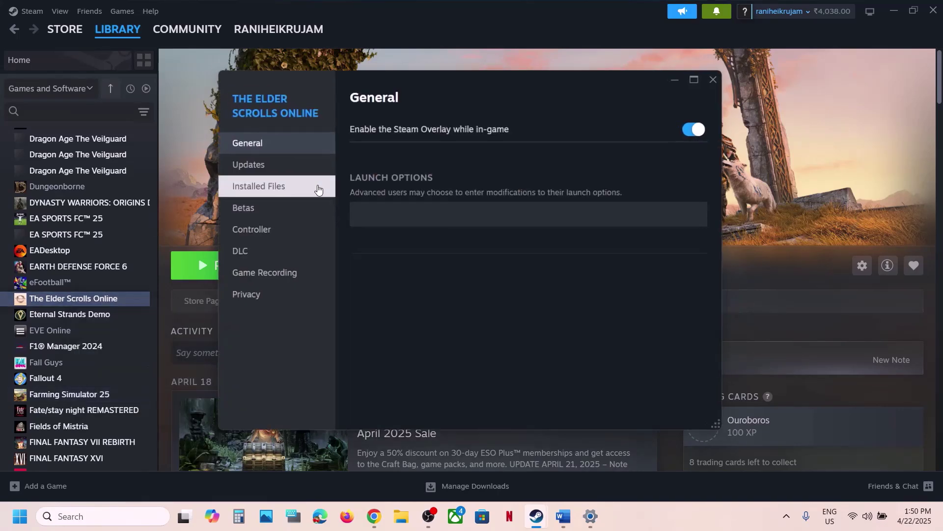
left_click(259, 239)
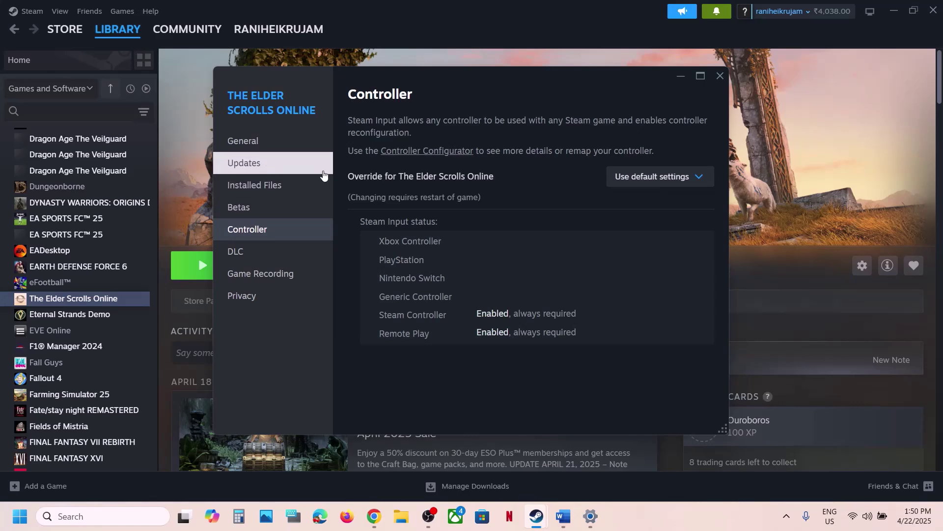
left_click(565, 526)
left_click(565, 525)
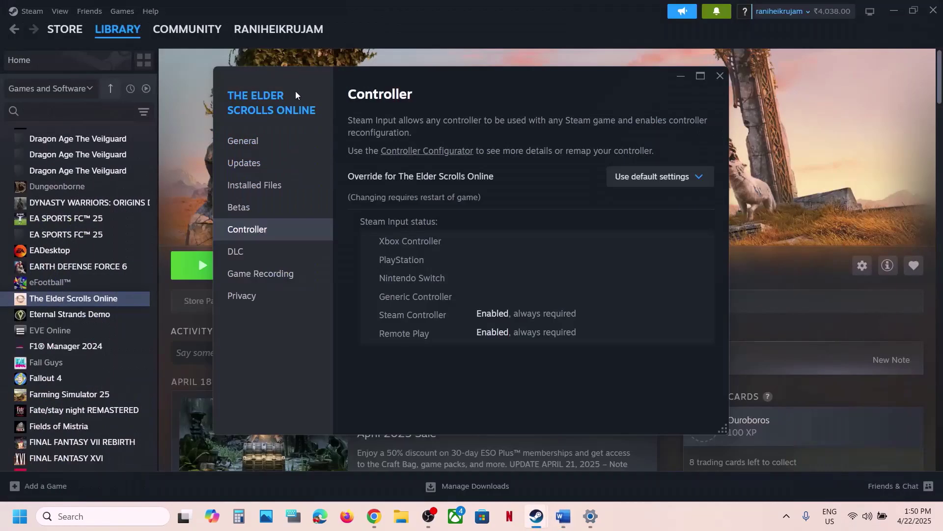
left_click(245, 141)
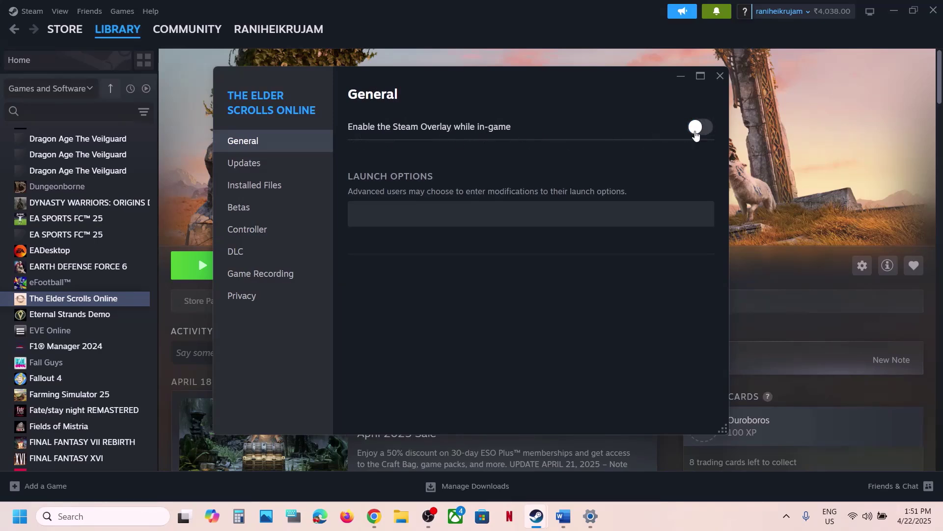
left_click(718, 77)
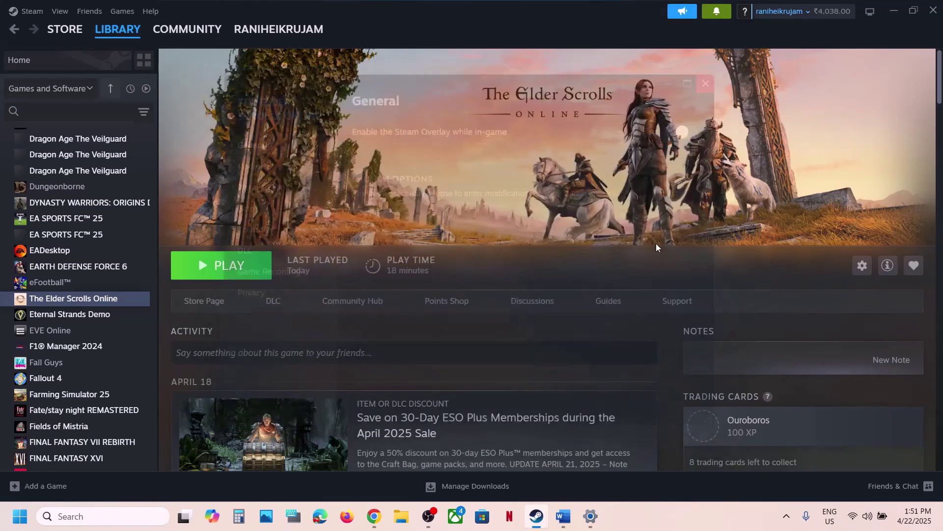
Step: Return to the overlay apps list in Step 15 in Word, and check the NVIDIA overlay setting in the NVIDIA App
left_click(564, 517)
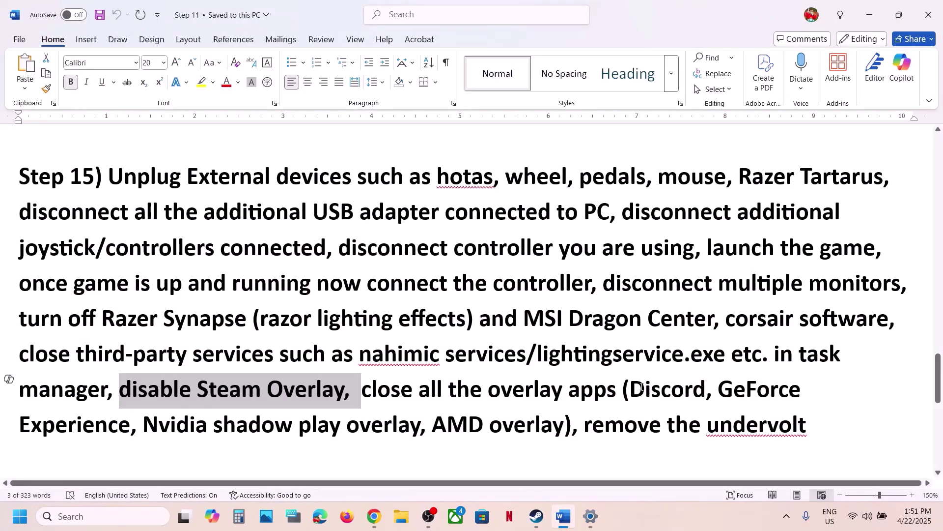
left_click_drag(644, 389, 693, 389)
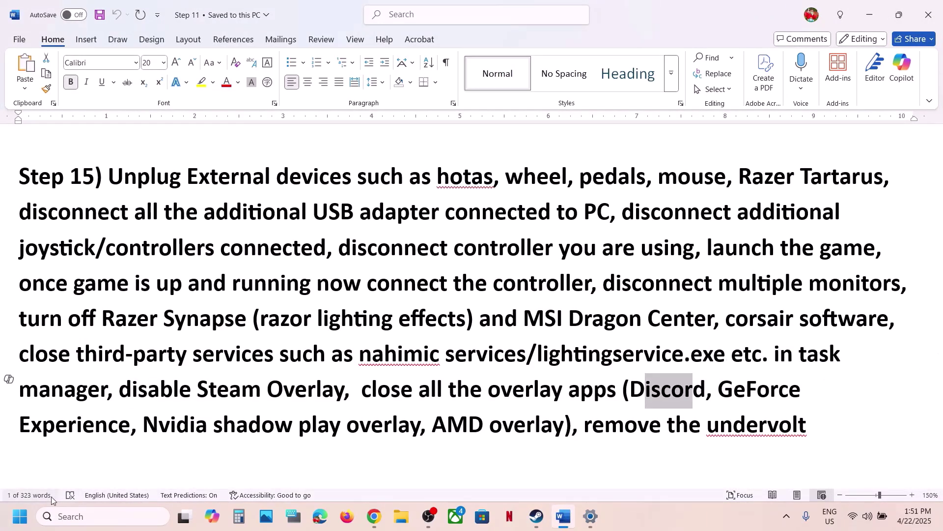
left_click(111, 516)
type("v")
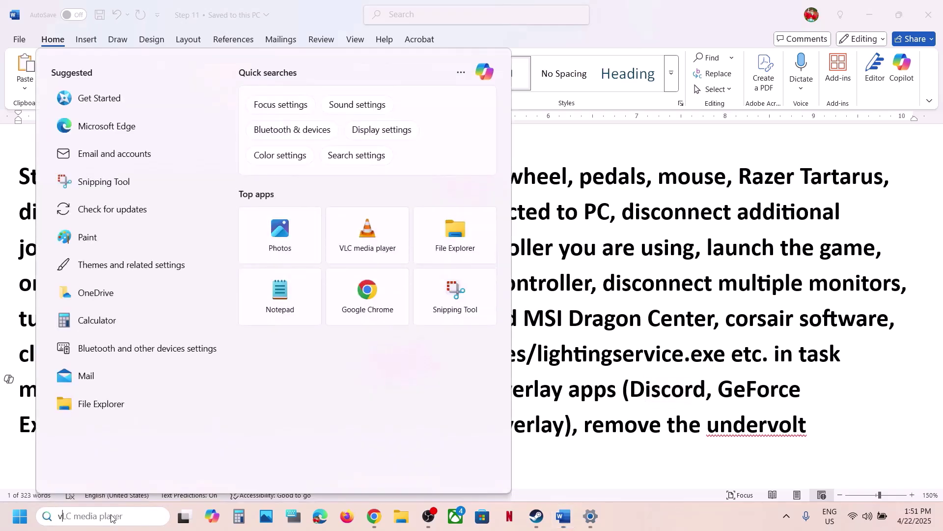
type("i")
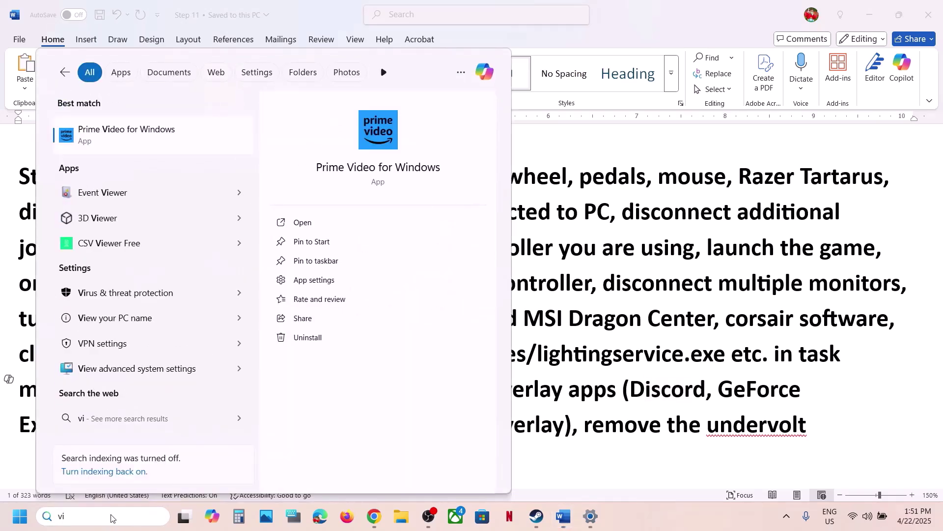
key("BackSpace")
key("BackSpace")
type("nvi")
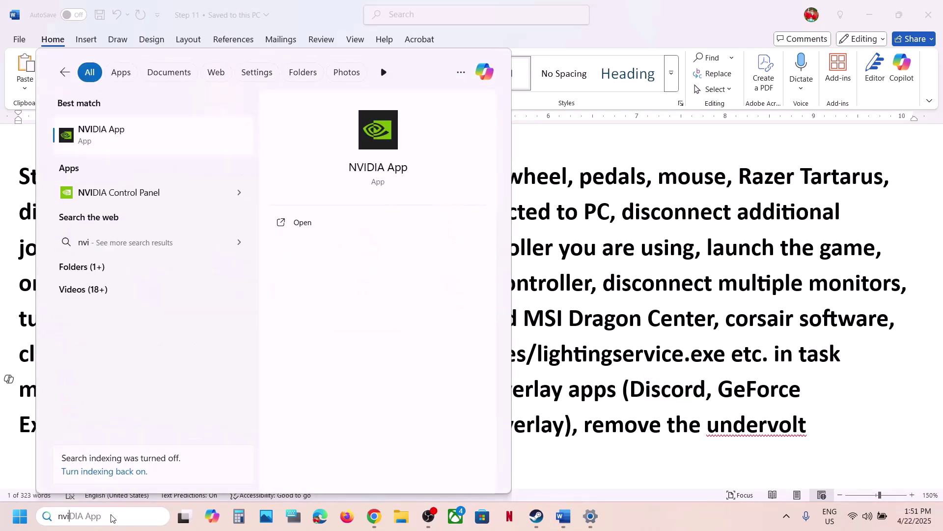
key("Return")
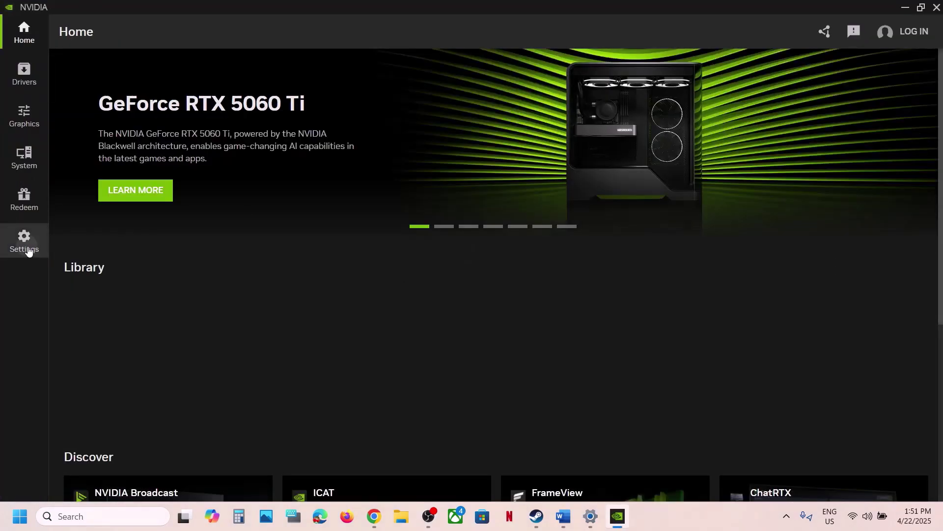
left_click(26, 245)
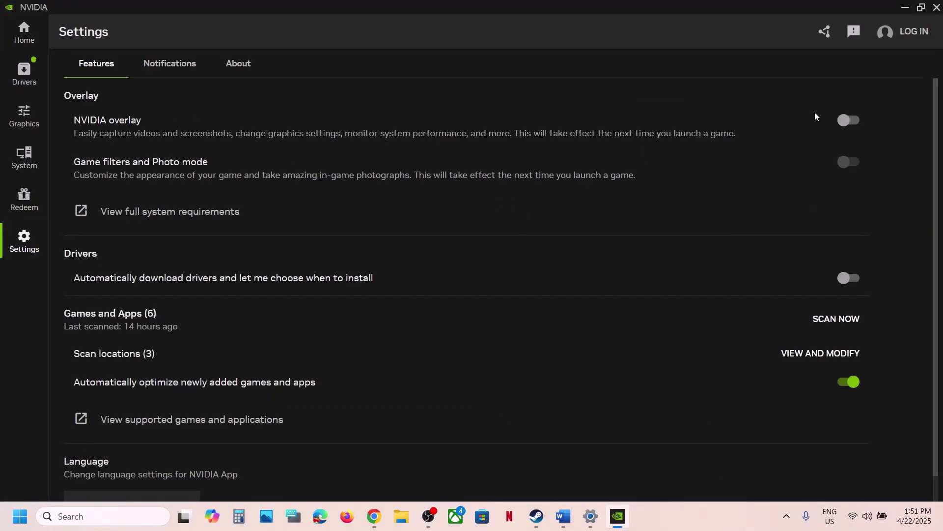
left_click(937, 8)
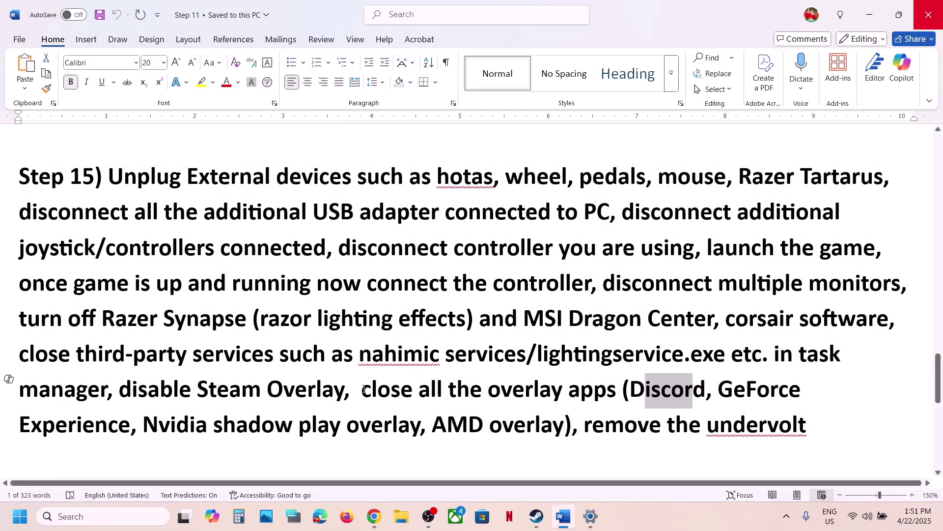
Step: Read Step 15's advice on overlay apps and removing the undervolt, and examine The Elder Scrolls Online's graphics settings in the NVIDIA App
left_click_drag(364, 391, 604, 396)
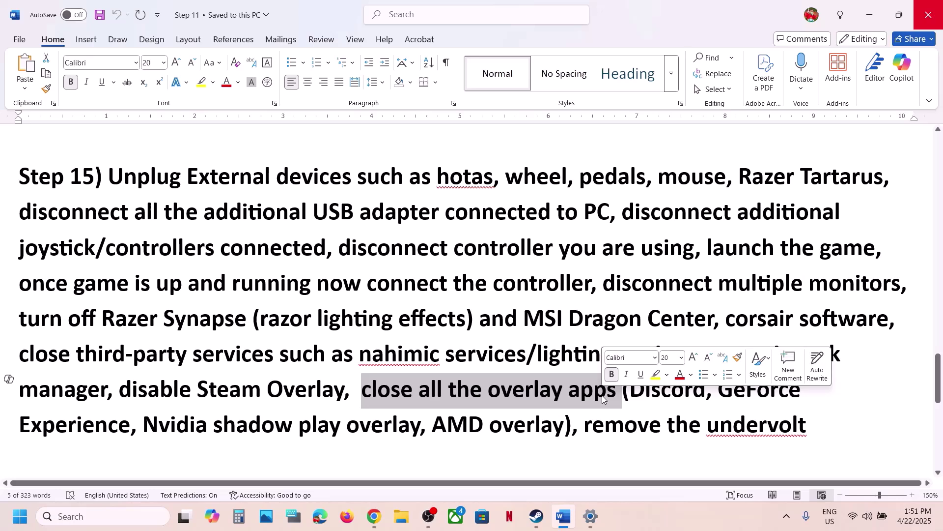
left_click_drag(588, 424, 807, 428)
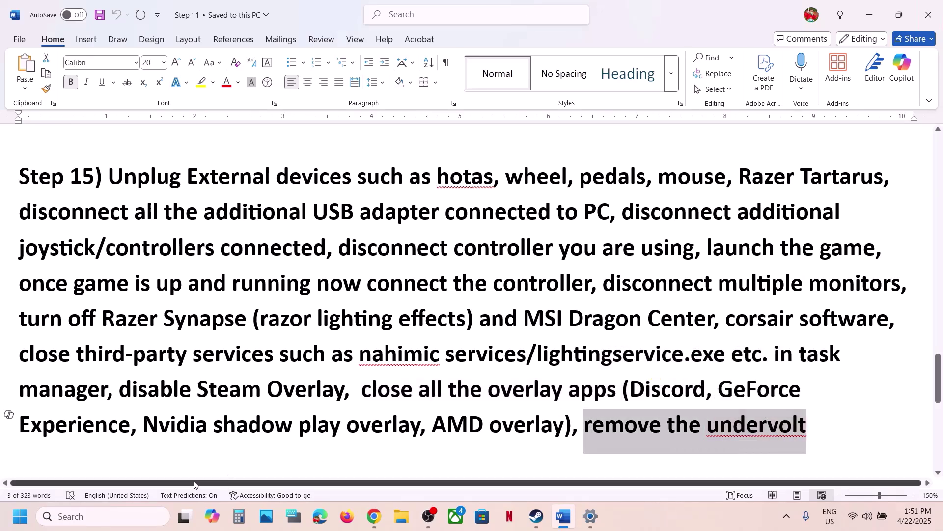
left_click(127, 517)
type("nvi")
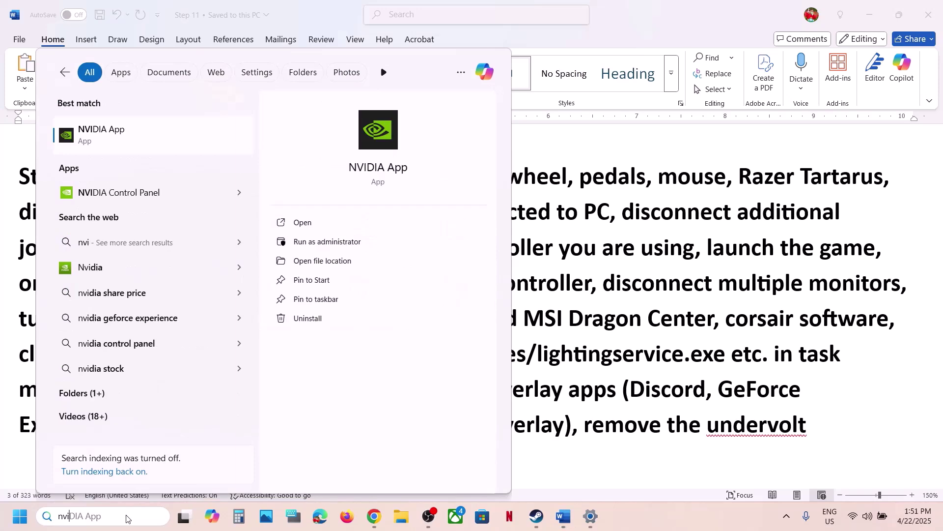
key("Return")
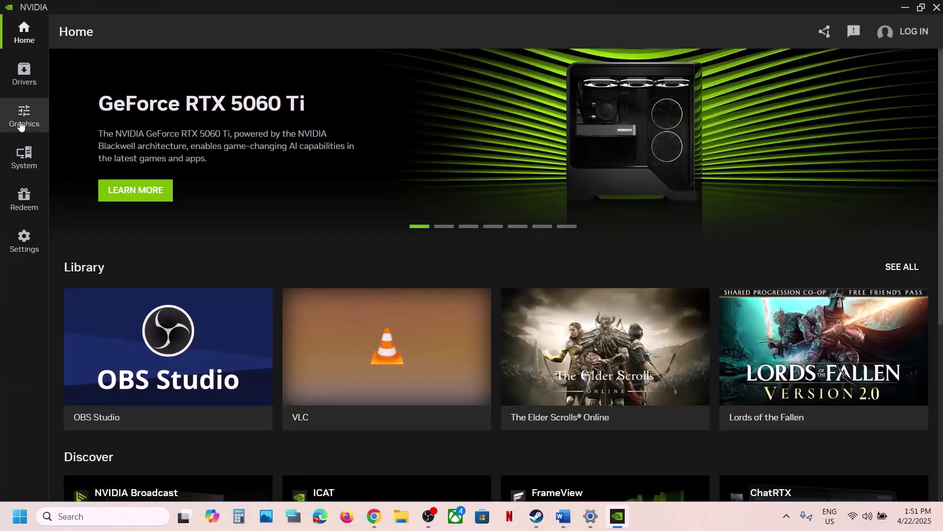
left_click(24, 116)
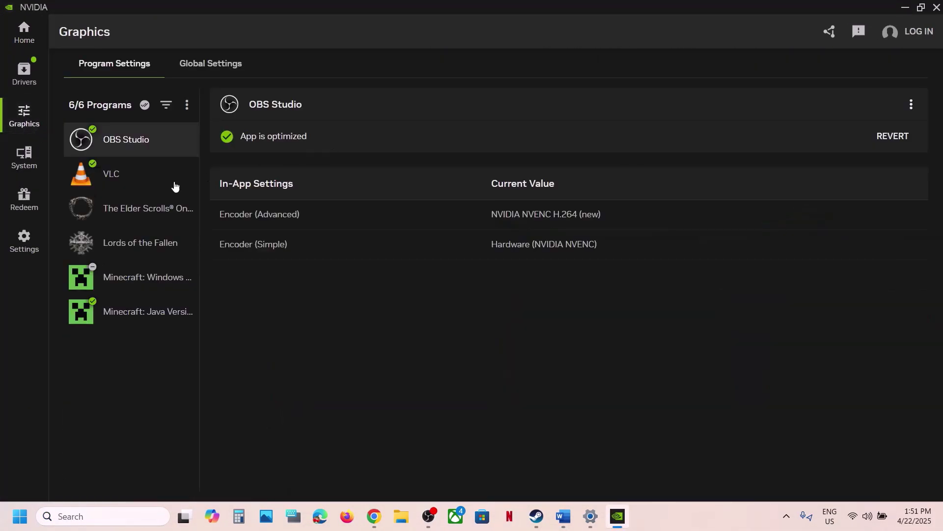
left_click(123, 212)
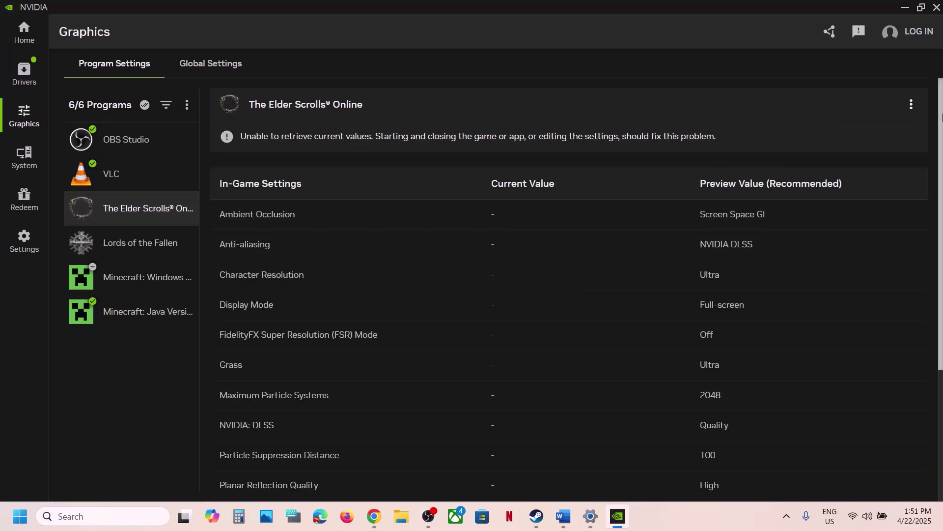
left_click(912, 105)
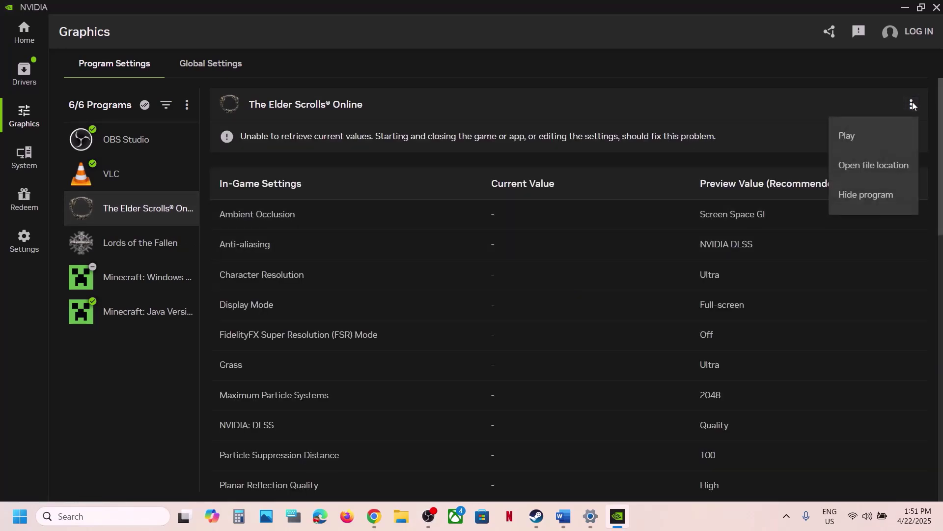
left_click(773, 106)
left_click(937, 7)
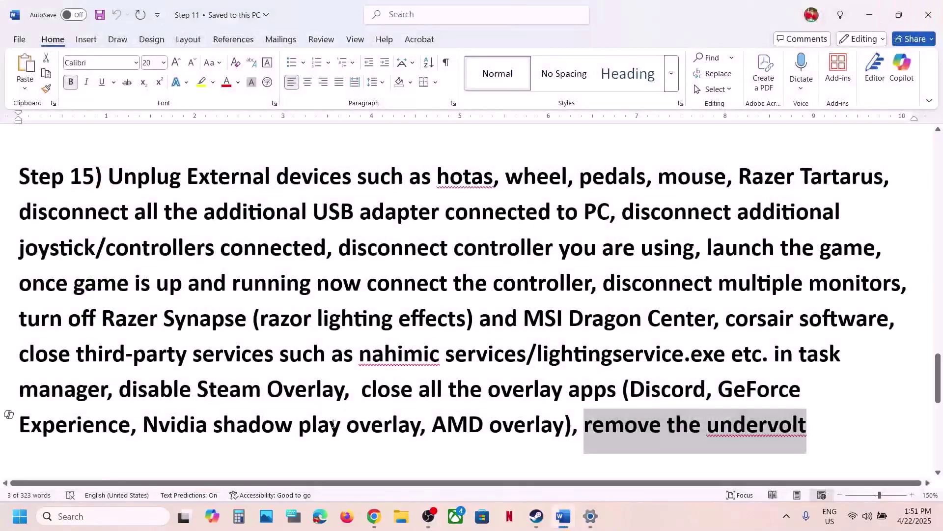
Step: Read Step 16 of the Word document about increasing virtual memory
scroll(307, 456, "down", 3)
scroll(307, 455, "down", 2)
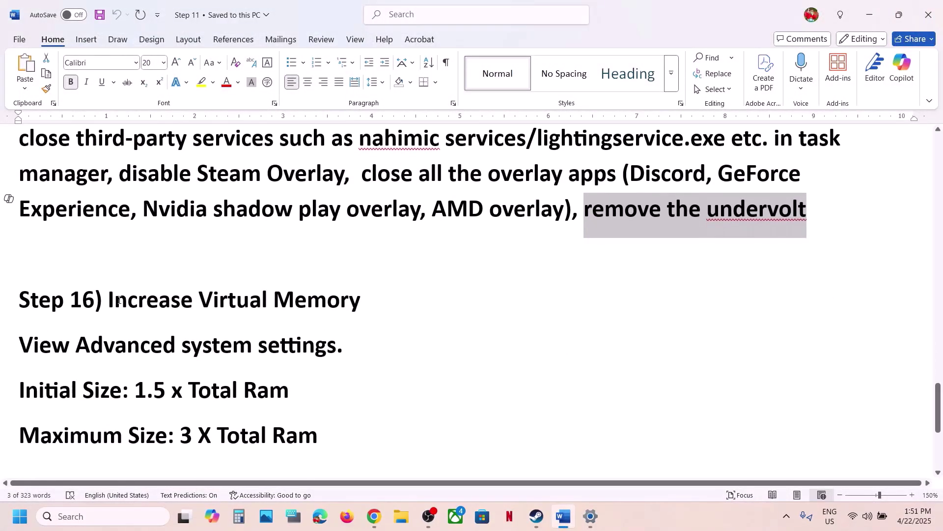
left_click_drag(109, 299, 361, 300)
left_click(537, 516)
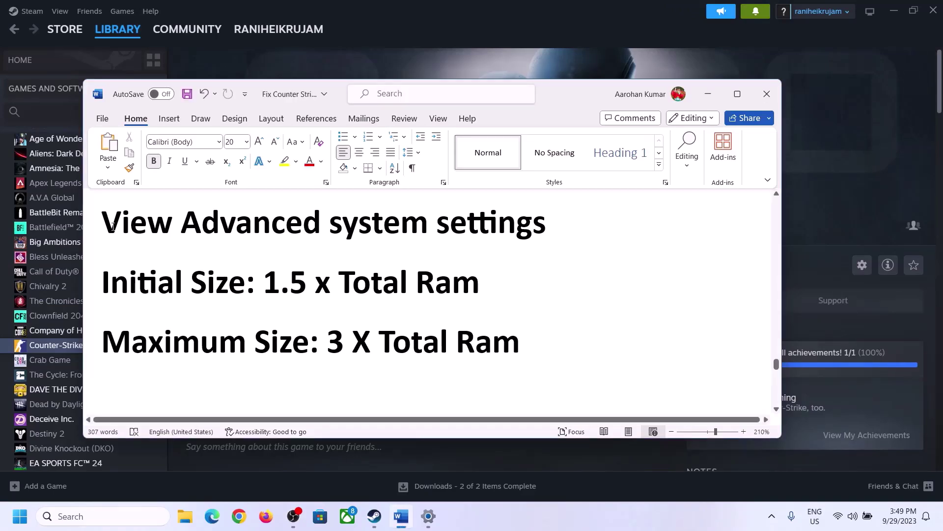
Step: Copy "View Advanced system settings" from the document, search Windows for it, and open the matching Control Panel entry
left_click_drag(111, 227, 535, 224)
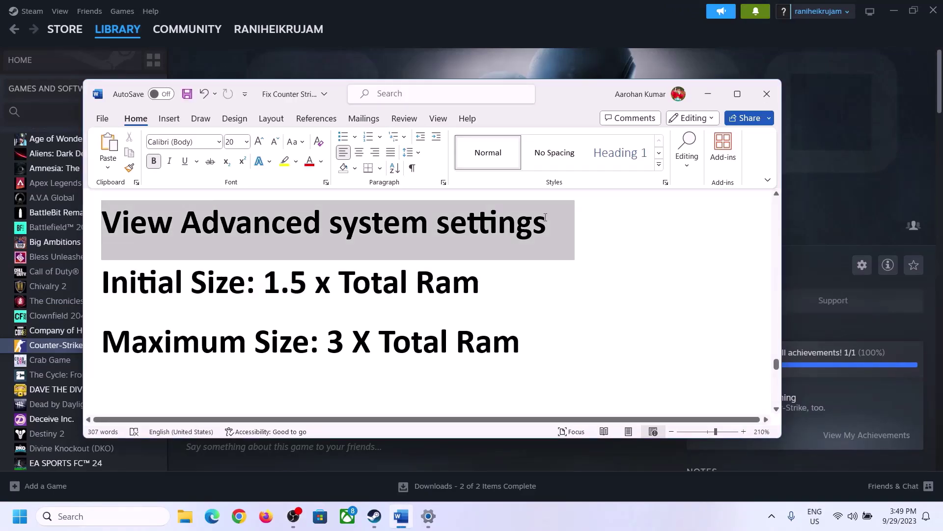
key("ctrl+c")
left_click(111, 516)
key("ctrl+v")
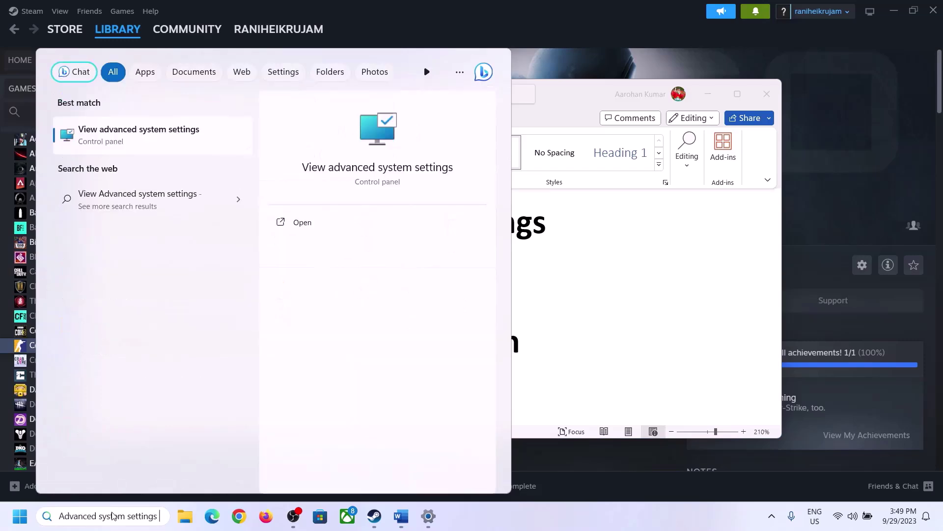
left_click(132, 144)
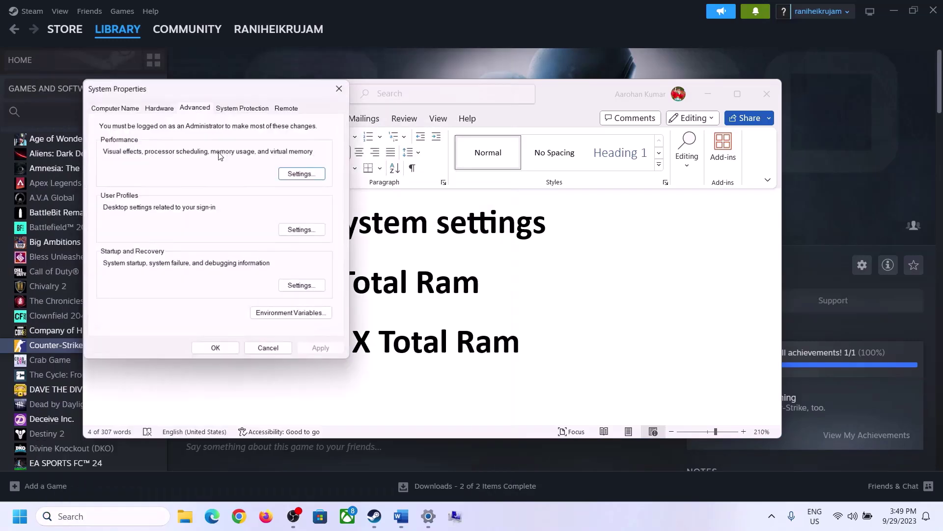
Step: Open the advanced Performance Options containing the virtual memory settings from System Properties
left_click_drag(197, 96, 423, 170)
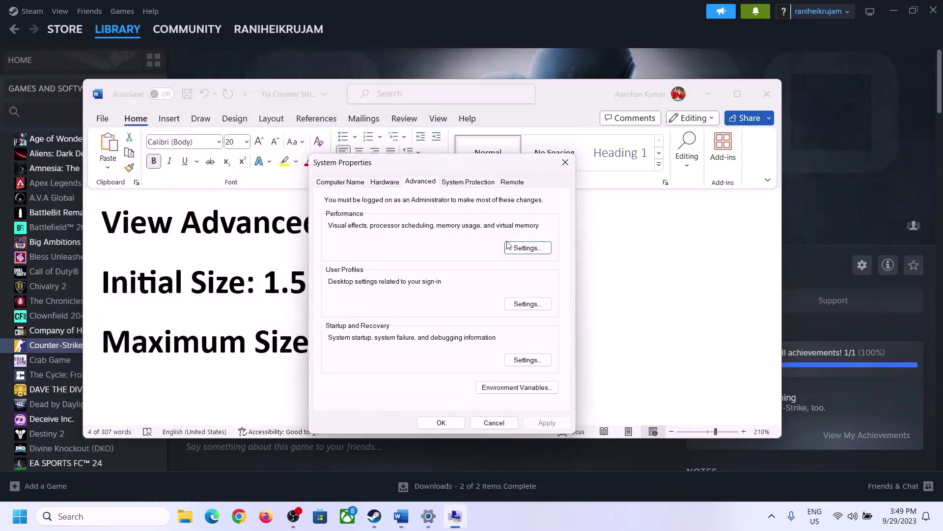
left_click(529, 249)
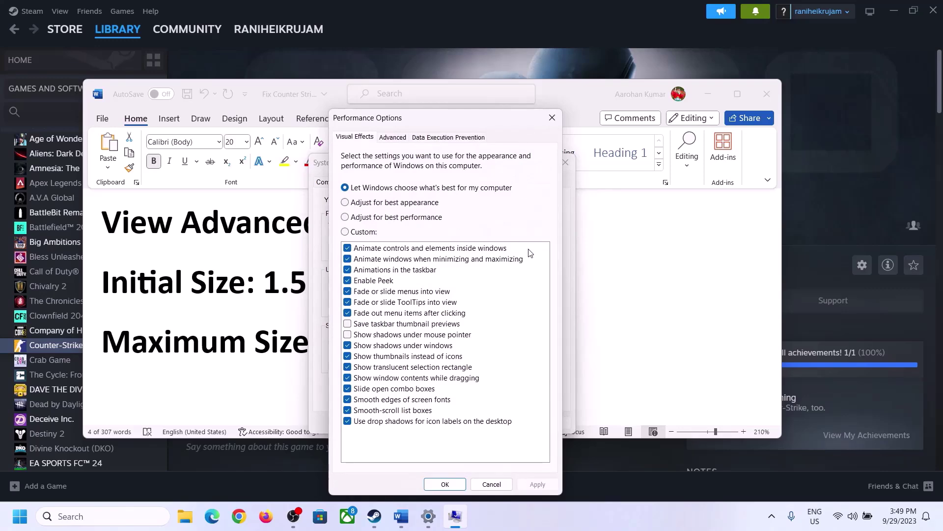
left_click(398, 140)
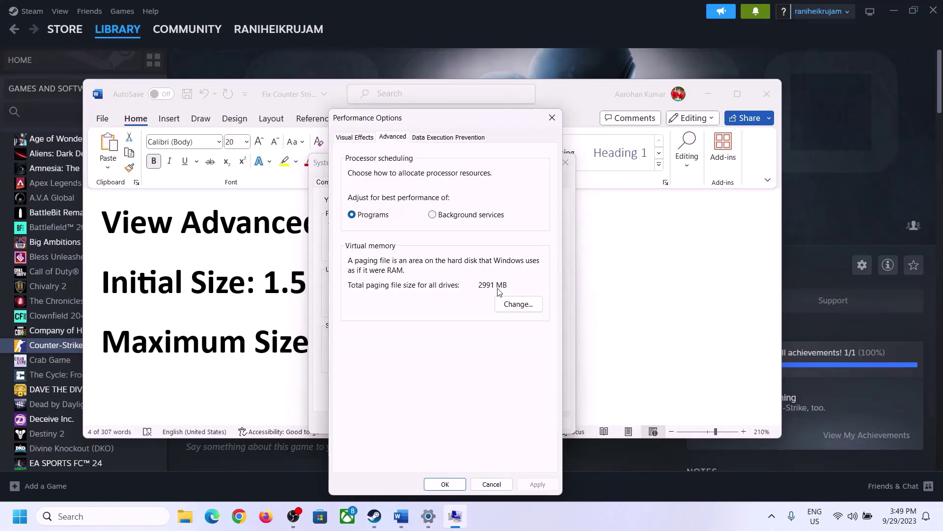